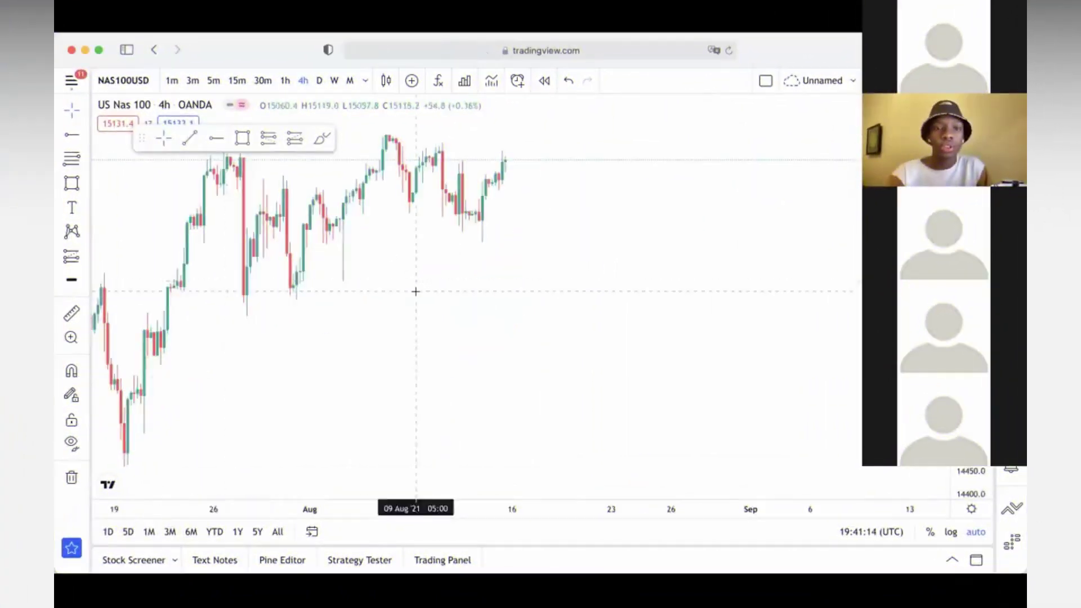
Step: Switch the NAS100USD chart from the 4-hour to the daily timeframe
left_click_drag(414, 290, 553, 285)
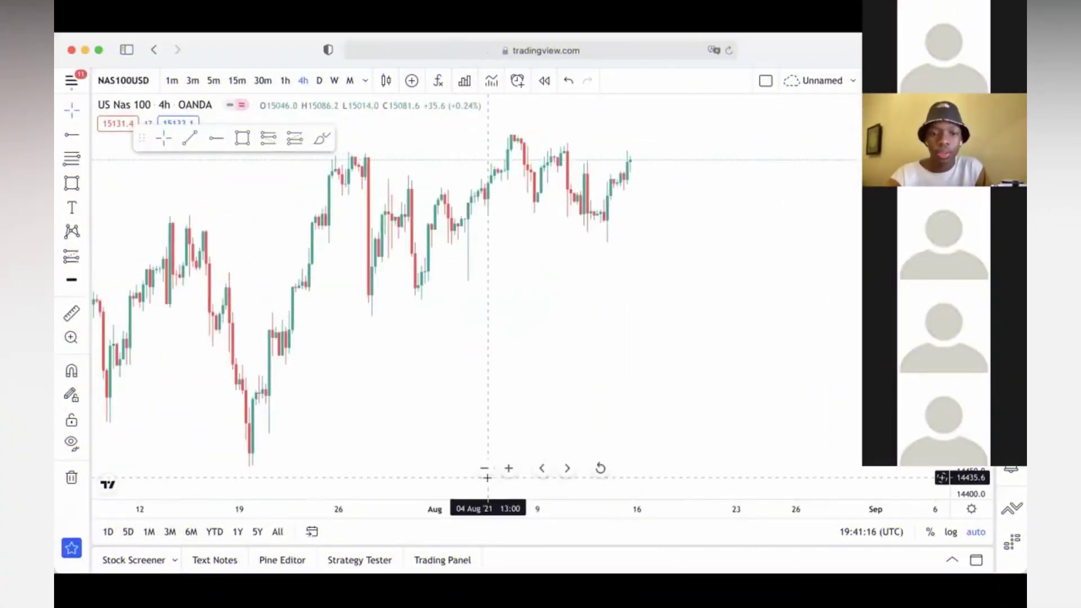
left_click(484, 468)
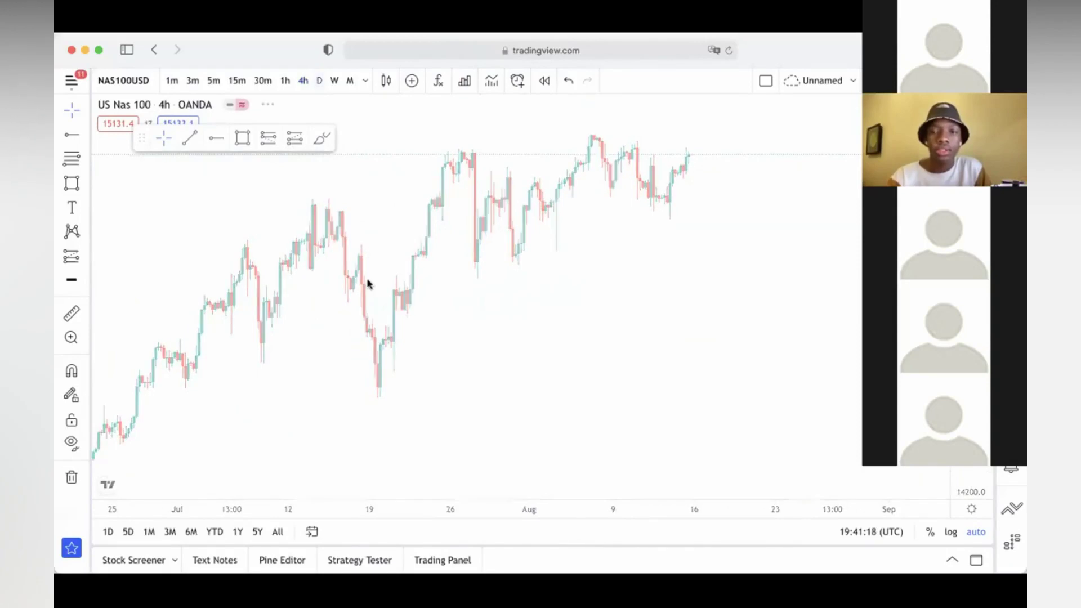
type("1D")
key("Return")
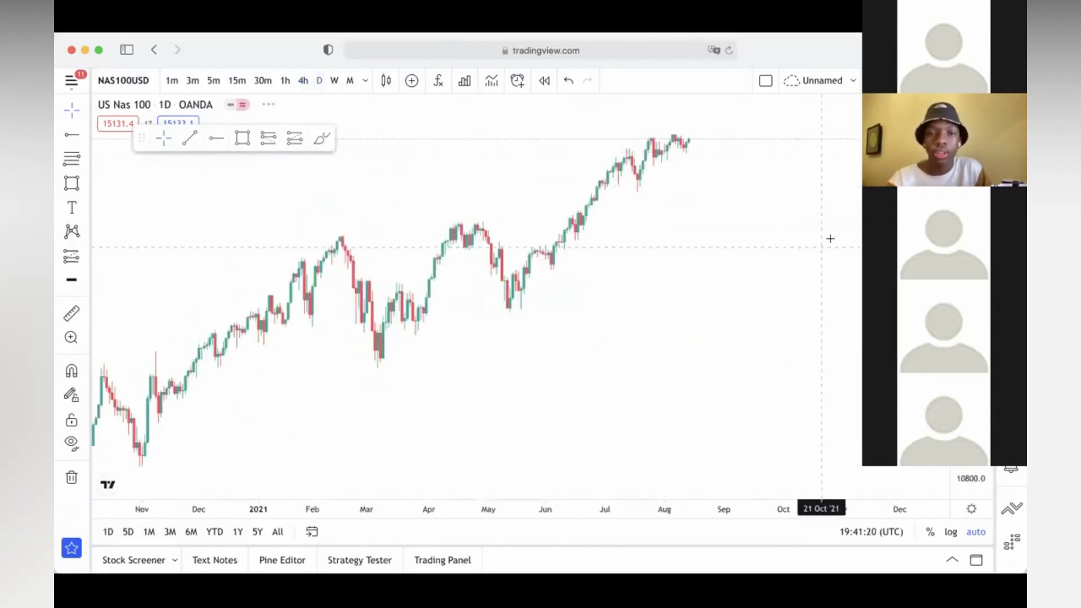
left_click_drag(497, 236, 588, 235)
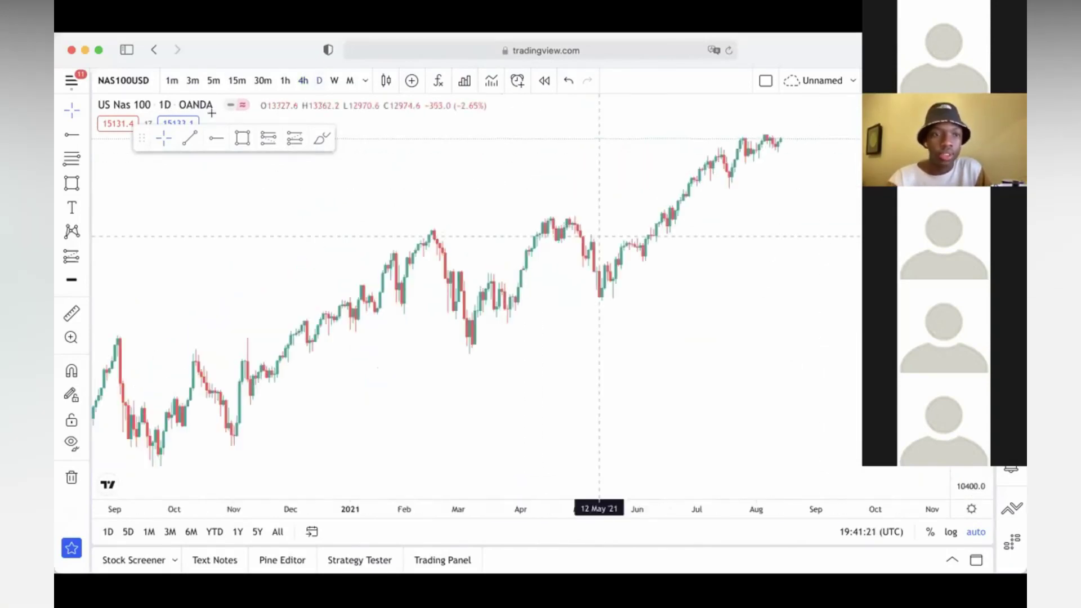
Step: Try a rising support trend line from the 23 September 2020 low to about 8 September 2021
key("alt+t")
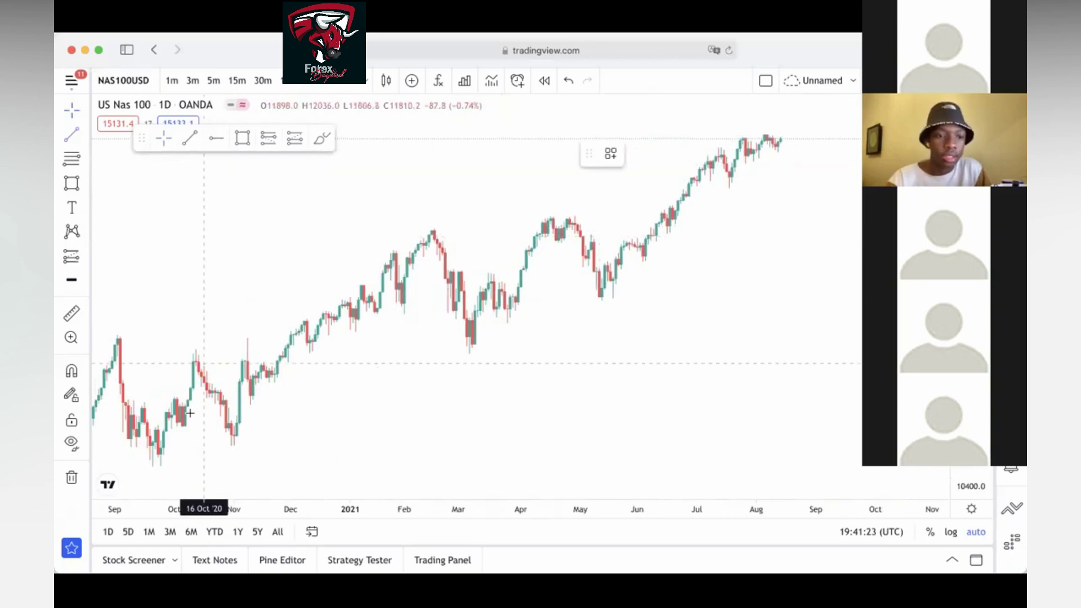
left_click(159, 467)
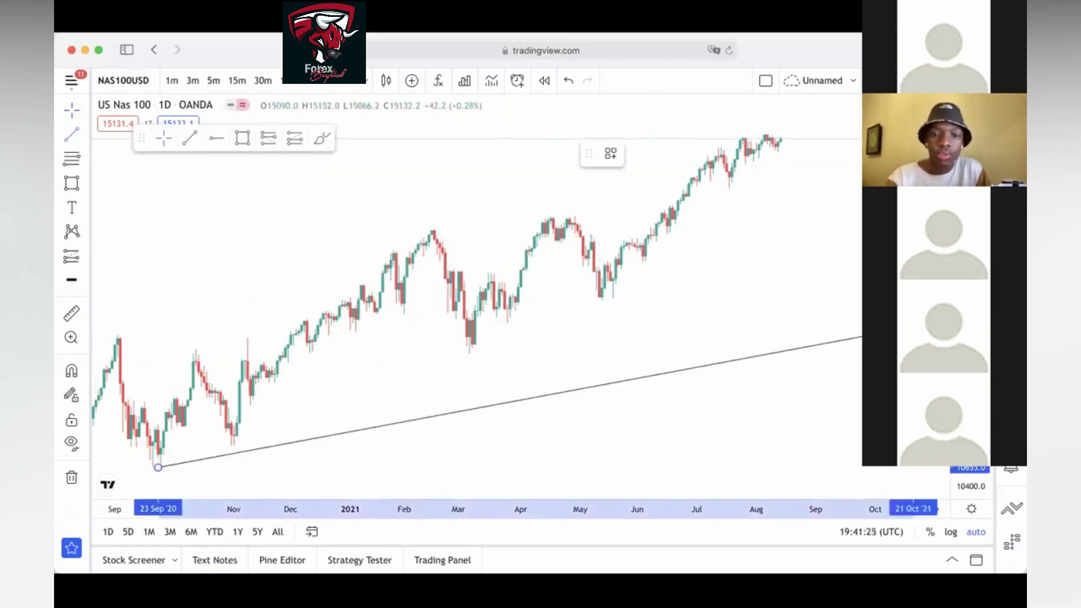
left_click(831, 241)
left_click(814, 155)
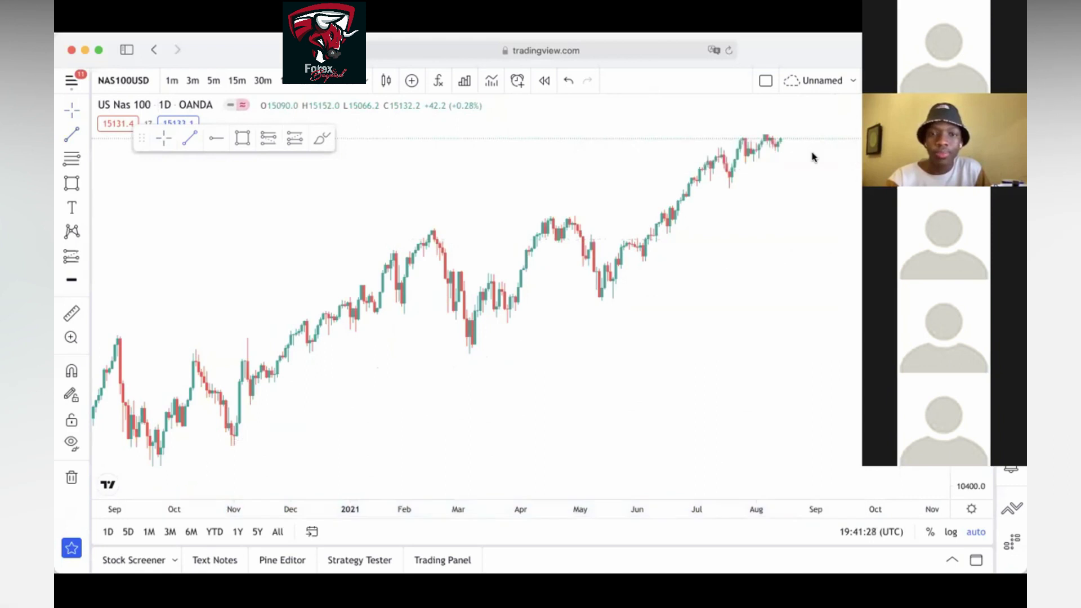
Step: Draw a rising support trend line from the 2 November 2020 low through the March and May 2021 lows to about 22 September 2021
left_click(192, 137)
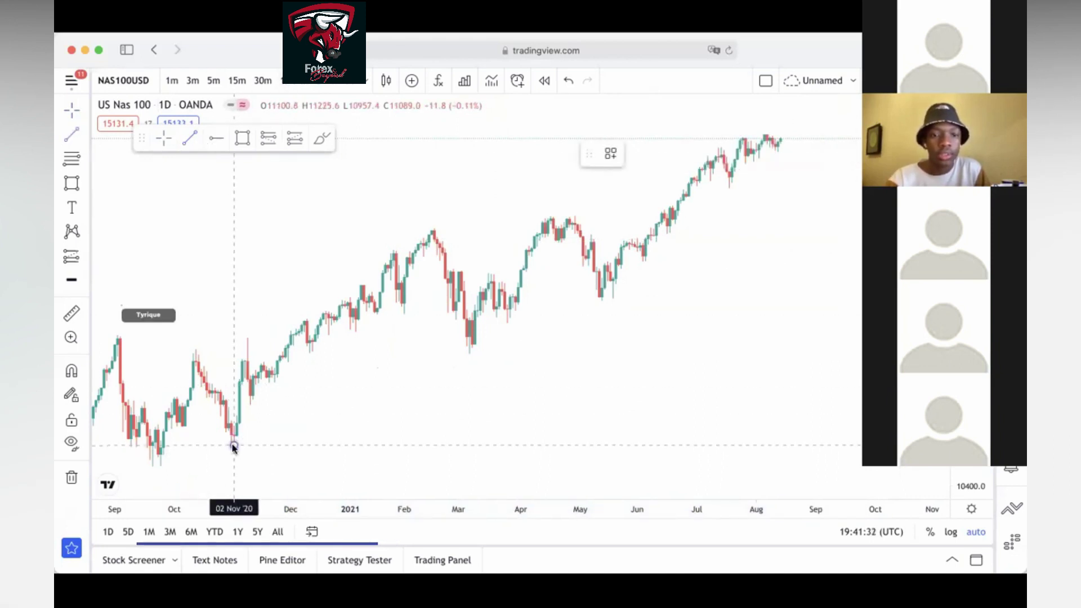
left_click(234, 445)
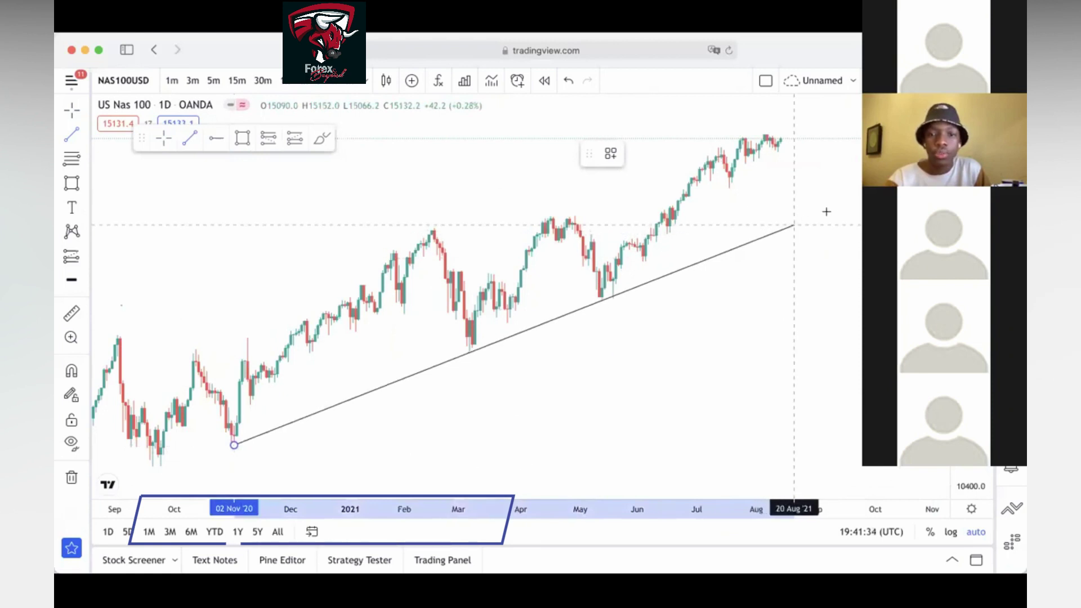
left_click(856, 200)
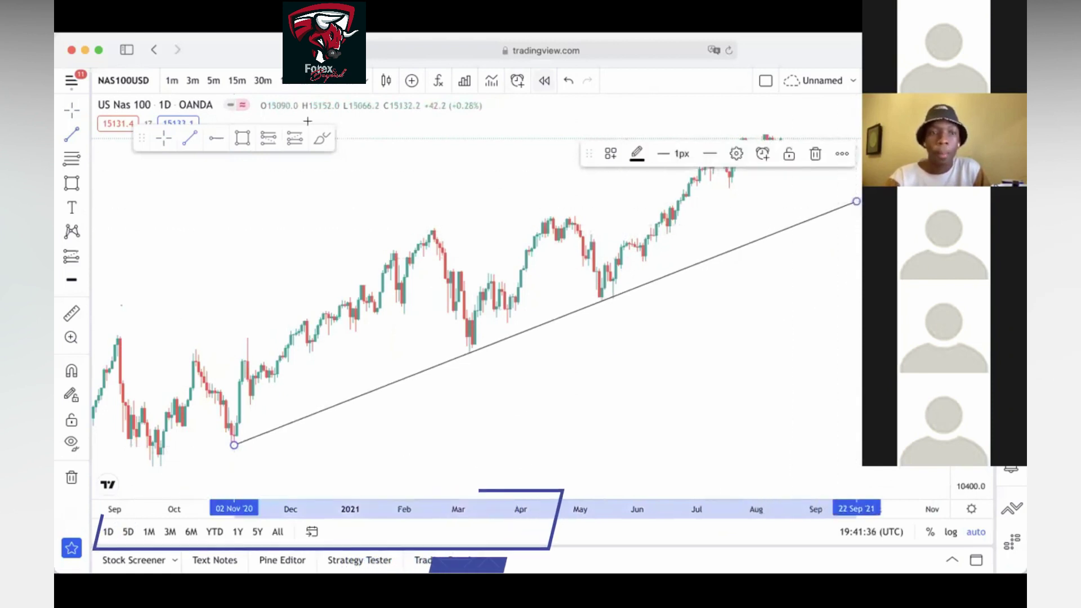
Step: Draw the channel's upper trend line from the early September 2020 high through the February 2021 high to about 11 August 2021
left_click(190, 139)
left_click(117, 336)
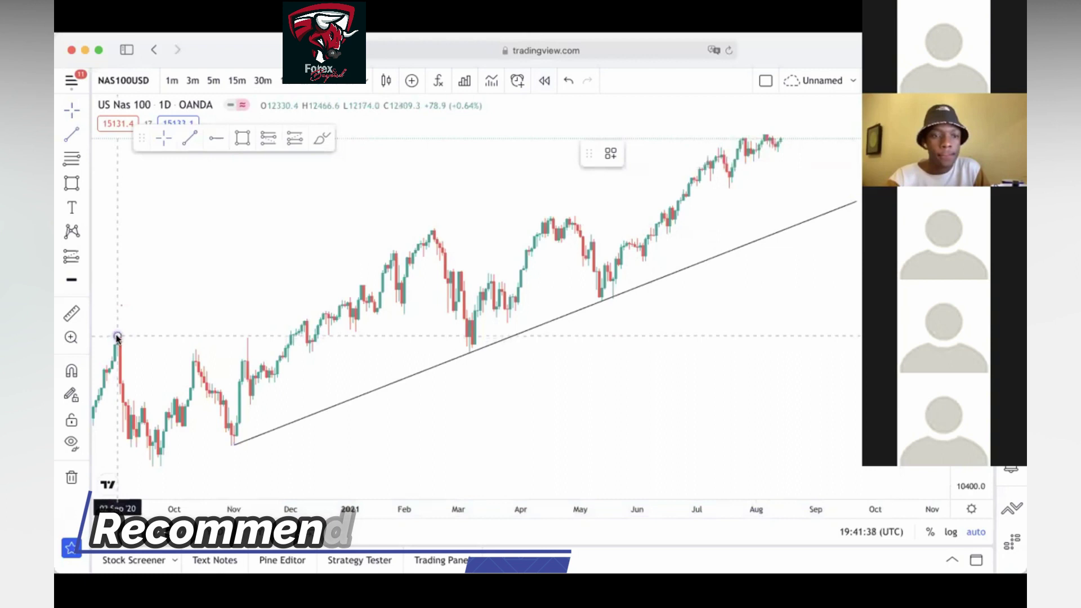
left_click(777, 113)
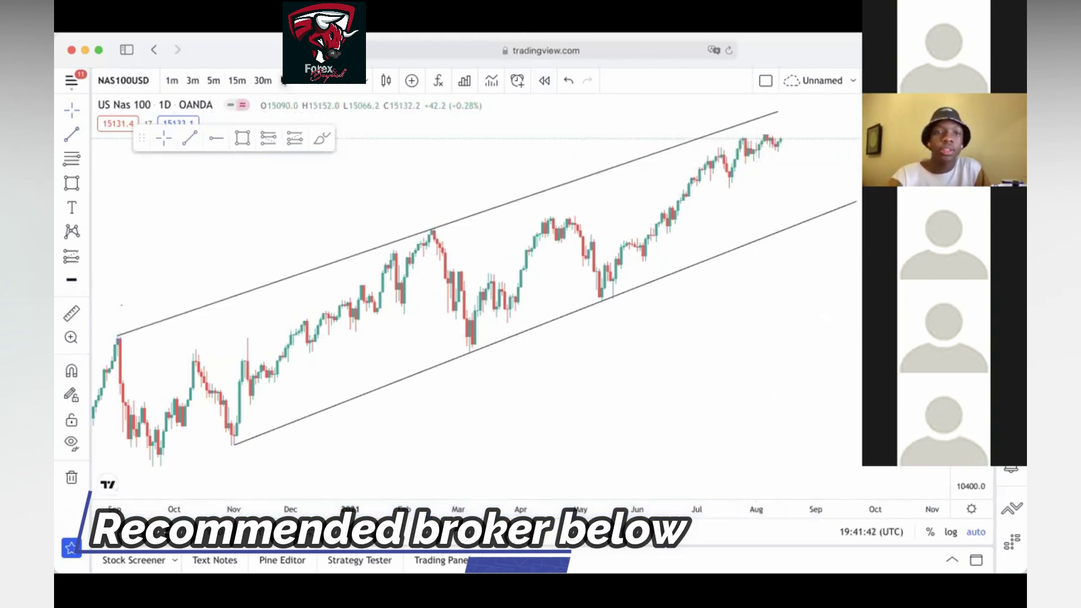
Step: Switch the chart to the 4-hour timeframe and place a horizontal ray at the 19 July 2021 low, about 14457.7
type("240")
key("Return")
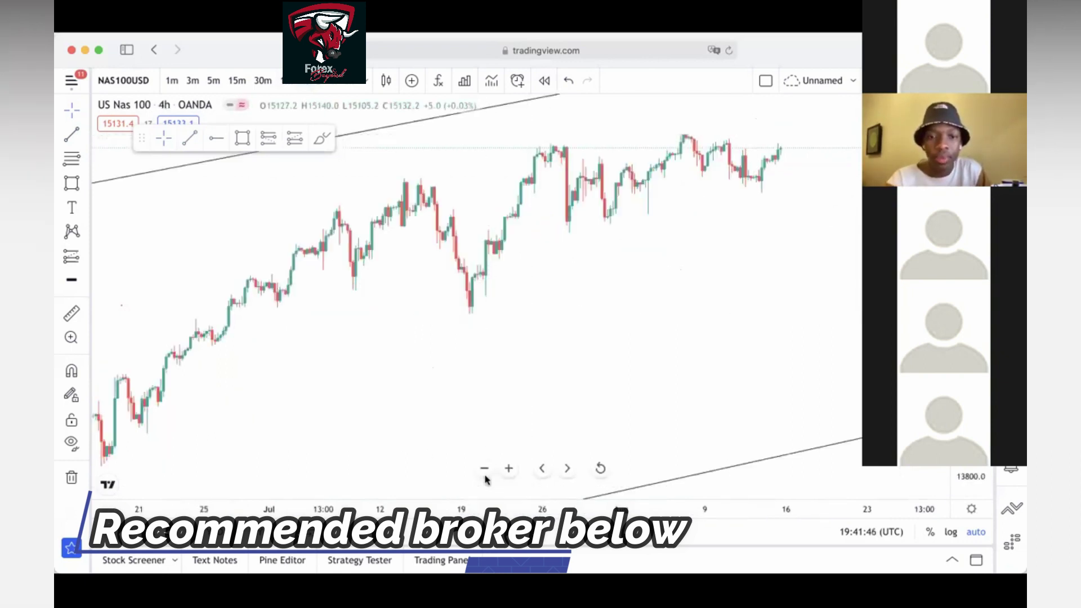
left_click(506, 468)
left_click(506, 467)
left_click(506, 468)
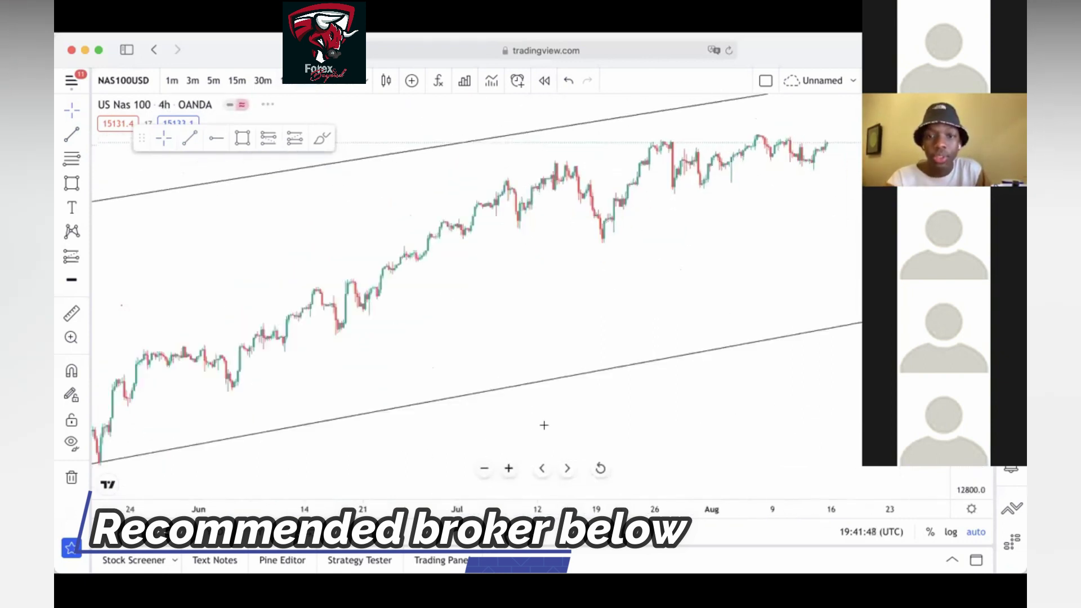
left_click(509, 467)
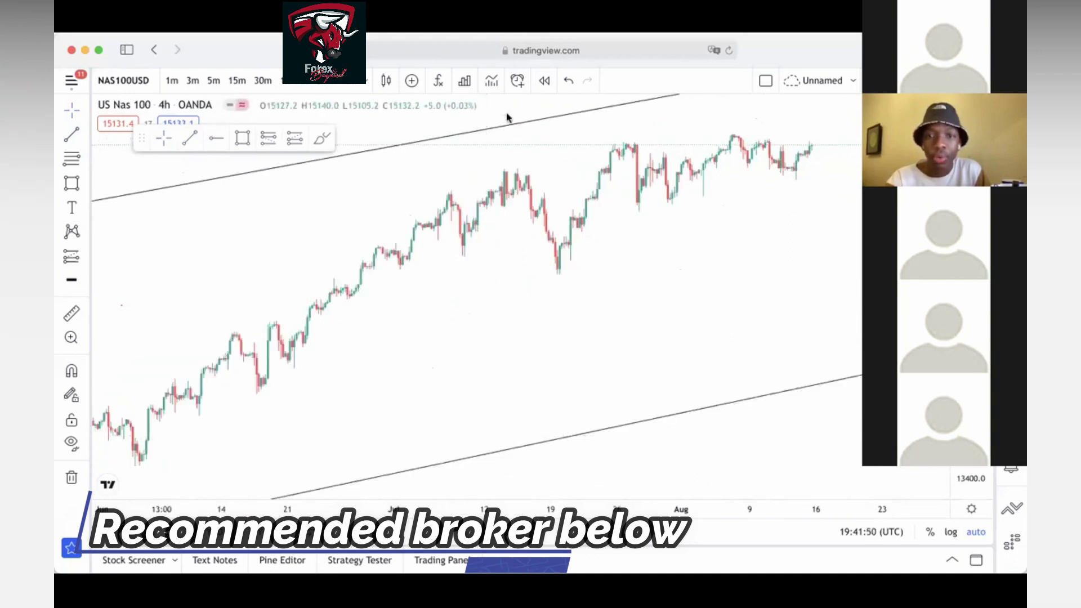
left_click(216, 138)
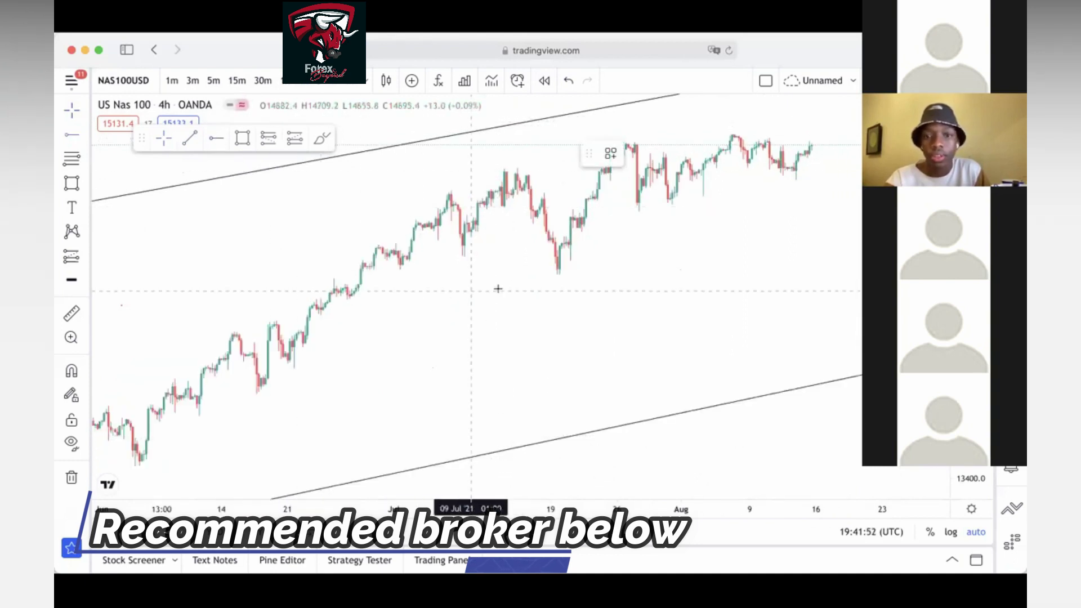
left_click(555, 274)
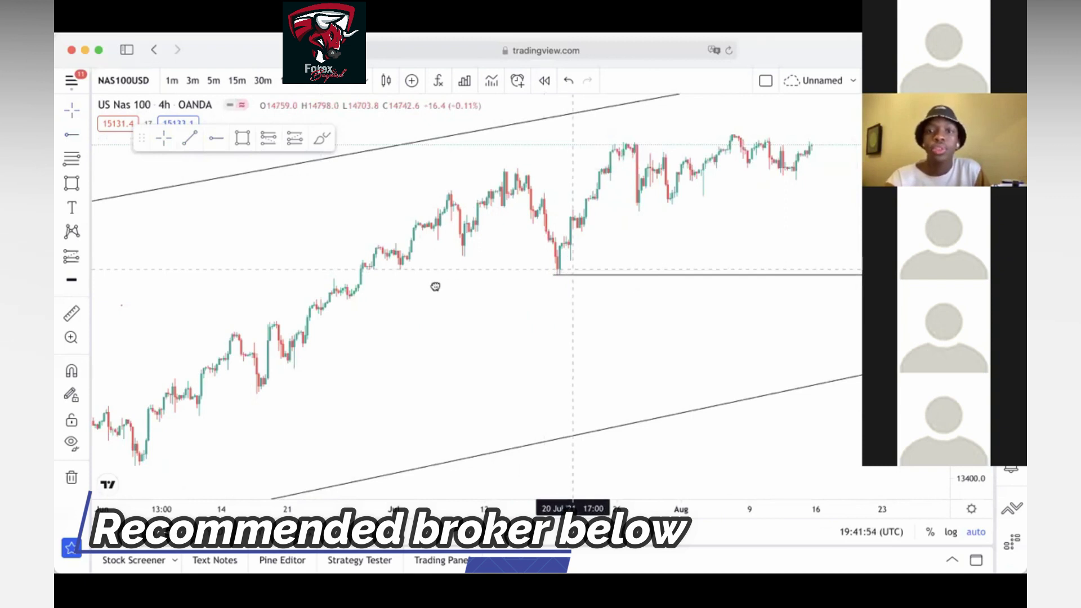
Step: Draw a steep rising trend line from the 19 July 2021 low along the late-July low towards the August highs
left_click_drag(435, 286, 264, 270)
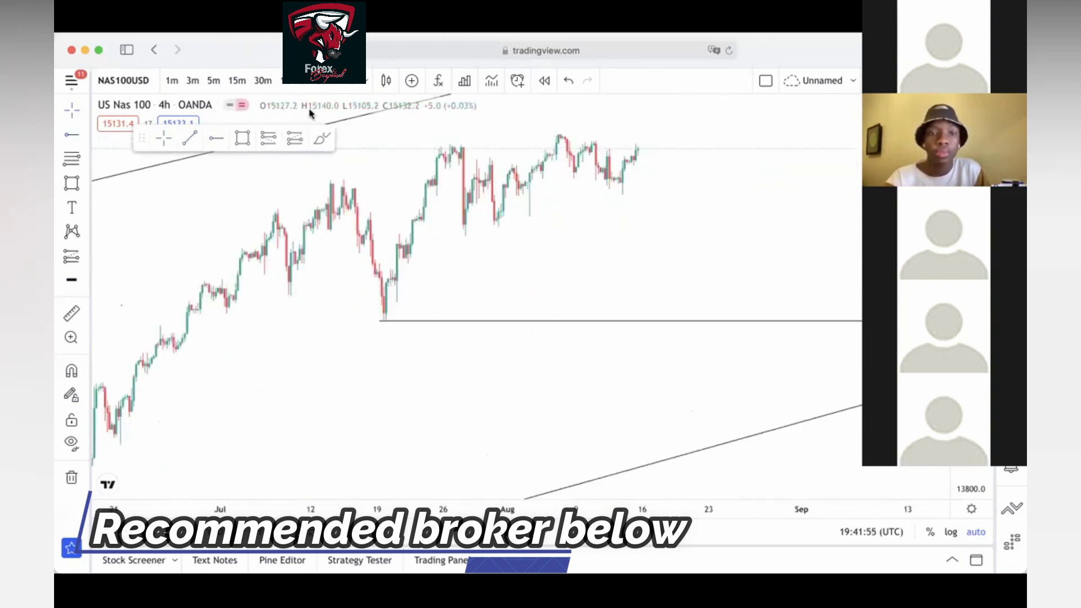
left_click(382, 319)
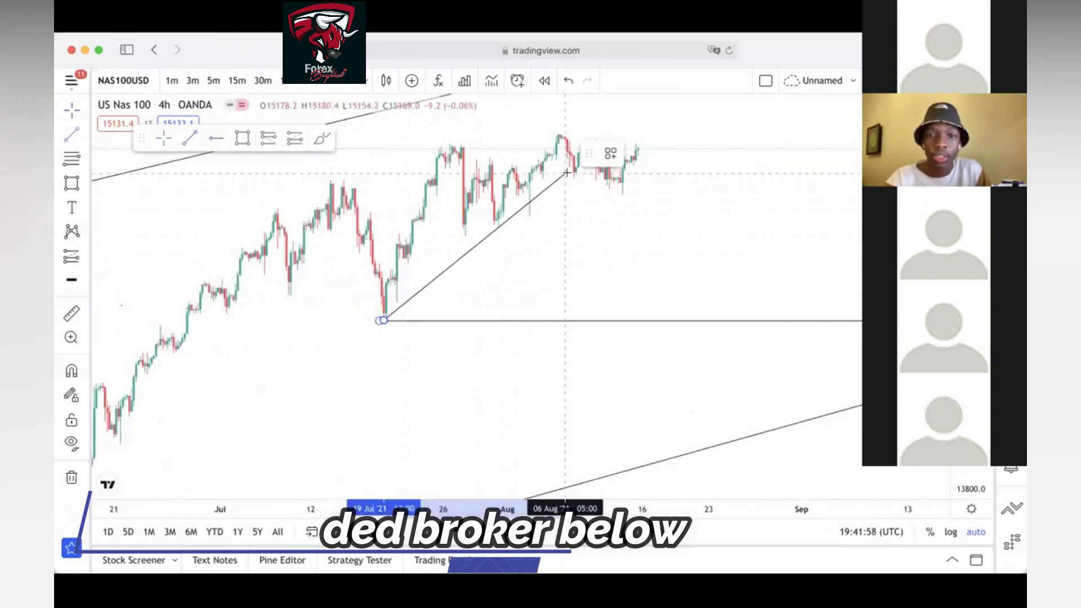
left_click(580, 155)
key("super+z")
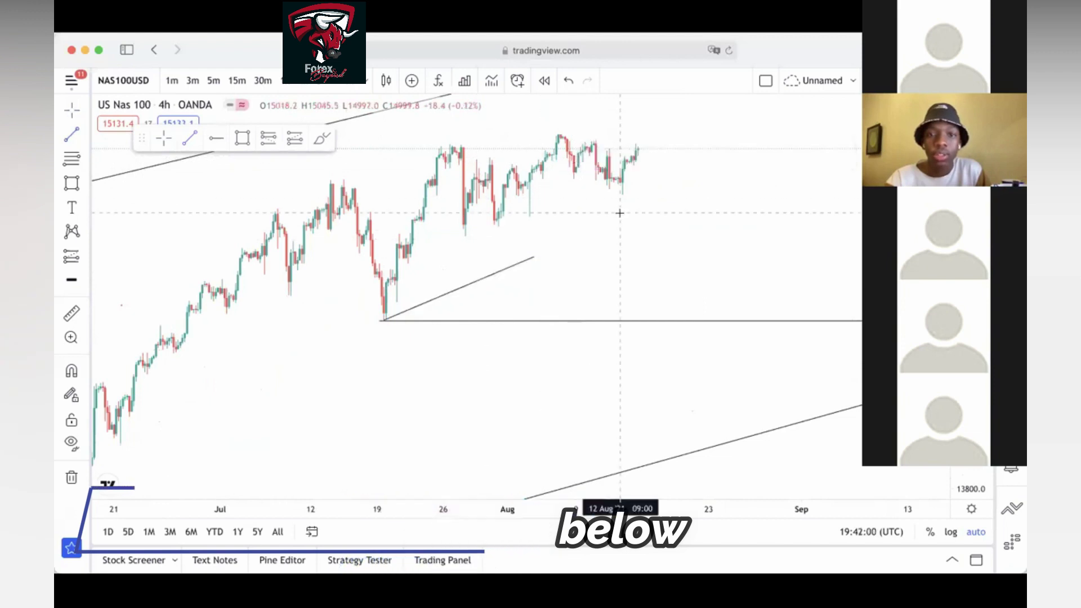
left_click_drag(619, 212, 490, 301)
left_click_drag(437, 353, 502, 153)
left_click(476, 412)
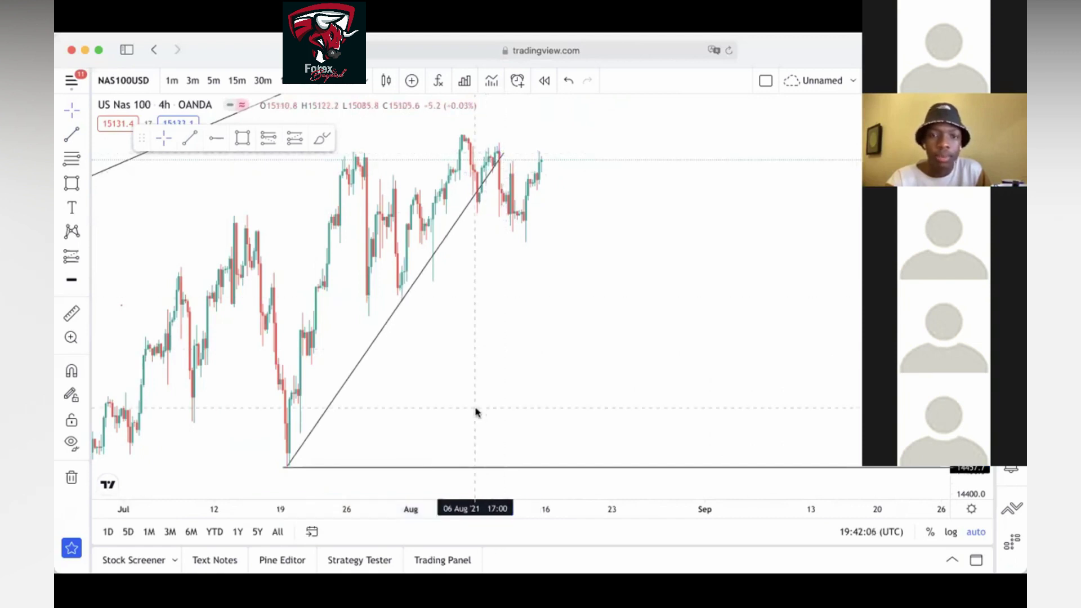
Step: Extend the steep trend line's upper end to about 11 August 2021 01:00, and delete that line
left_click(600, 468)
left_click_drag(694, 388, 410, 424)
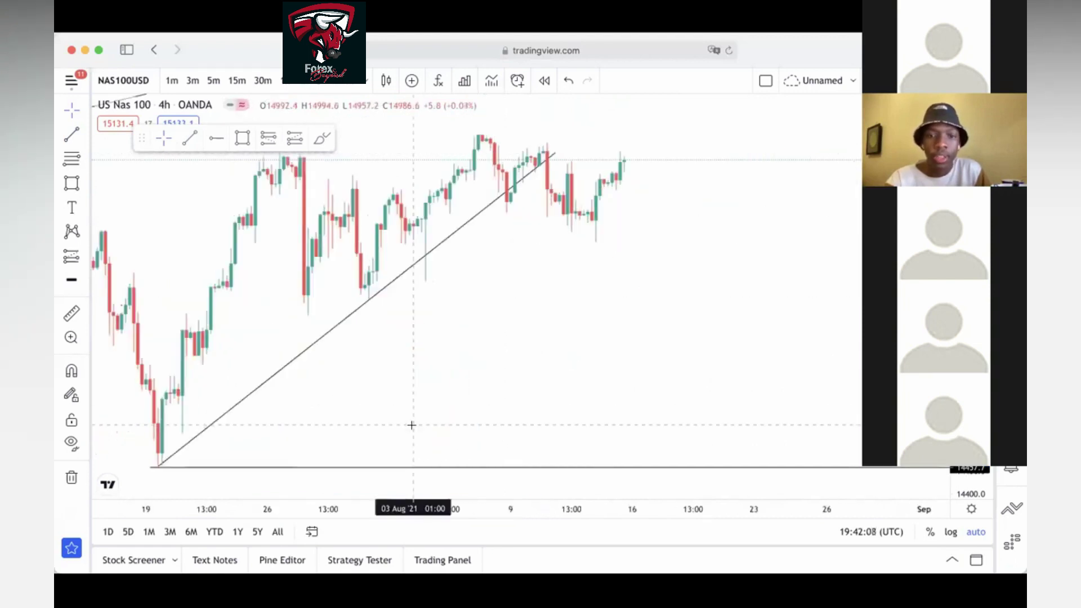
left_click_drag(502, 373, 377, 250)
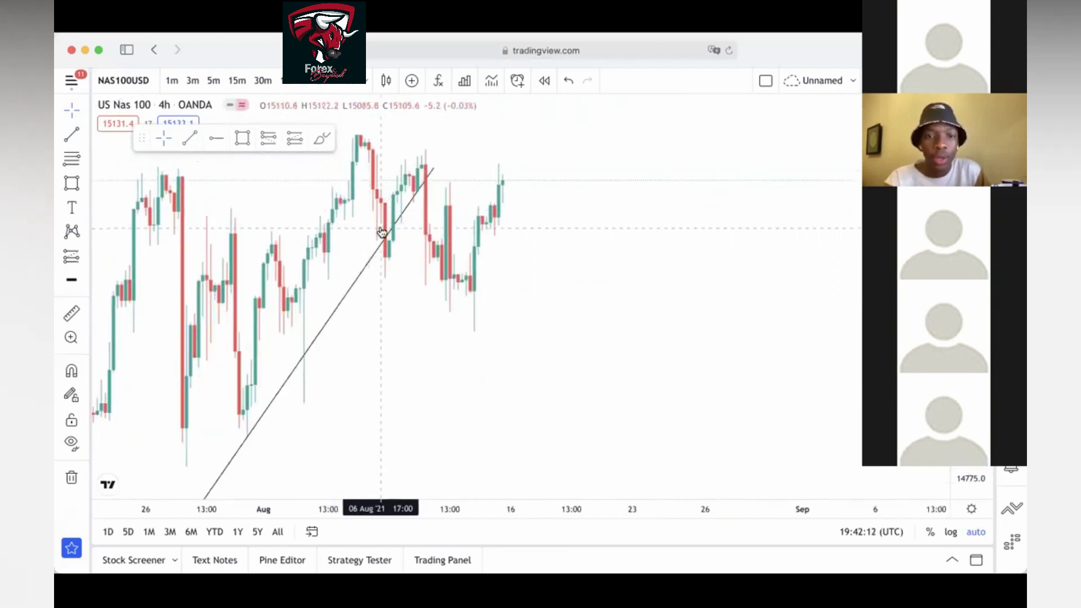
left_click_drag(352, 290, 484, 313)
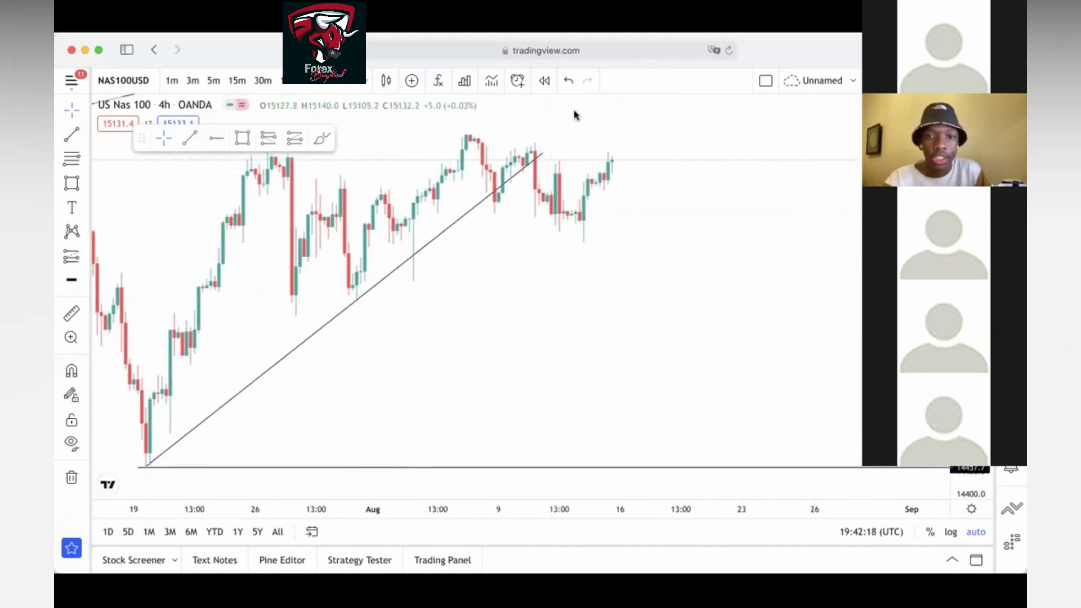
left_click_drag(542, 153, 547, 146)
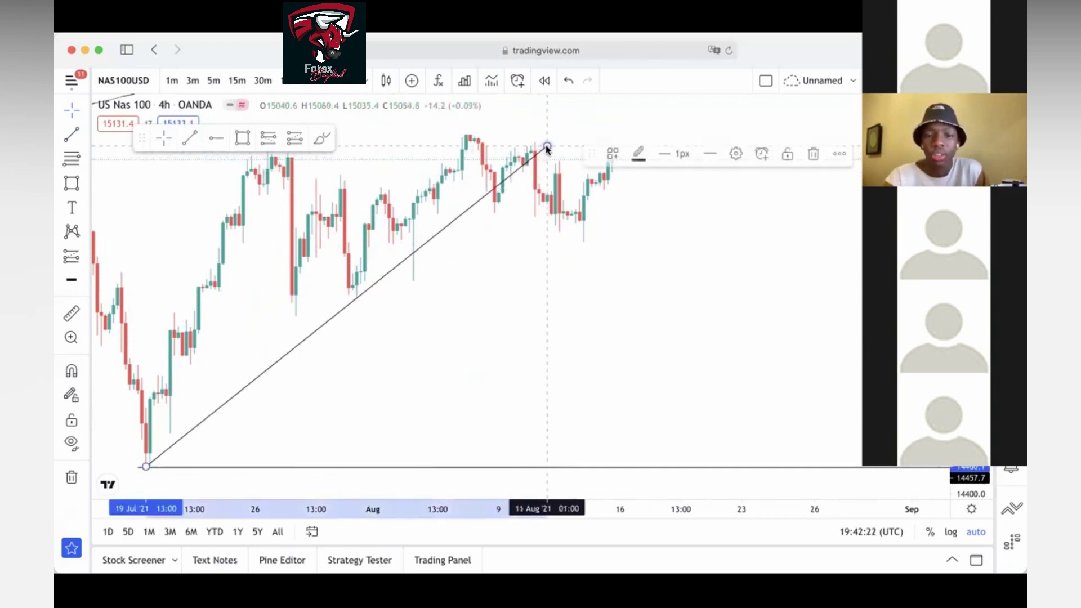
left_click(539, 177)
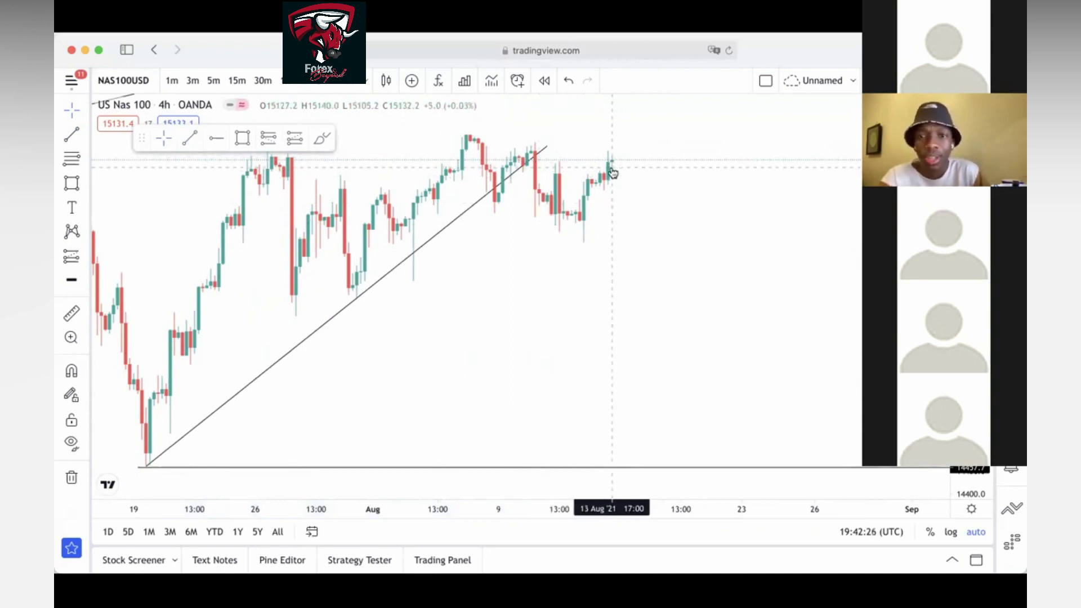
left_click(538, 153)
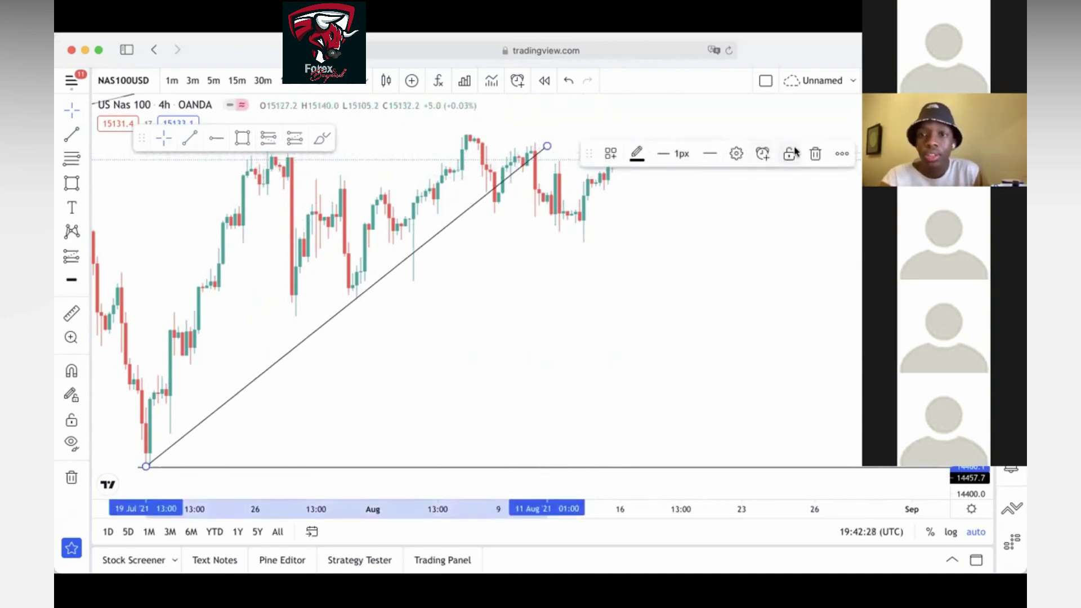
left_click(815, 153)
Step: Draw a falling resistance trend line from the 5 August 2021 17:00 high over the following highs to about 18 August 01:00
scroll(577, 312, "right", 5)
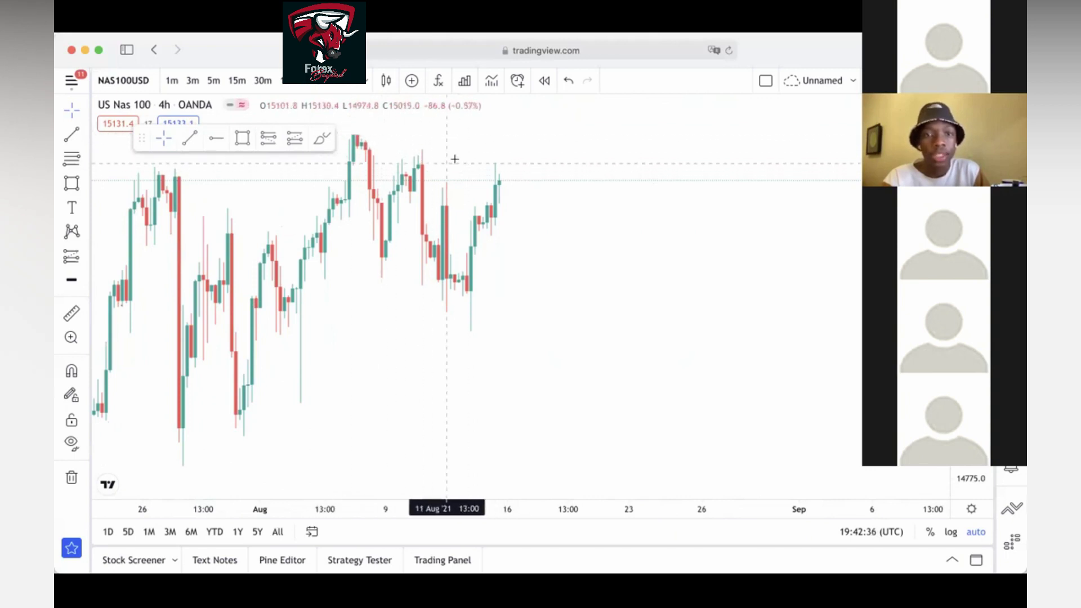
left_click(357, 135)
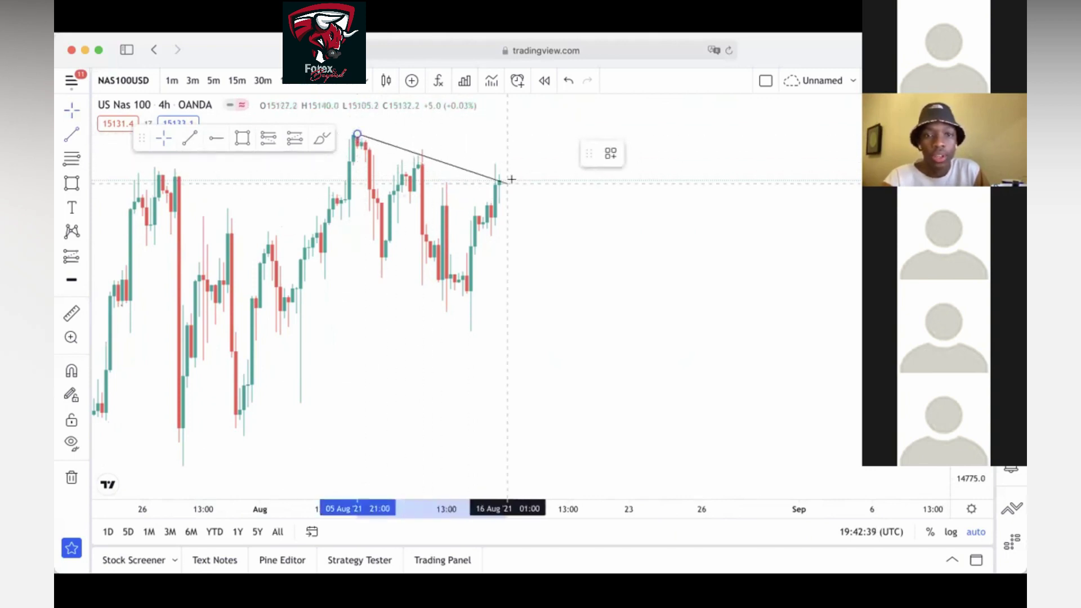
left_click(555, 182)
key("Escape")
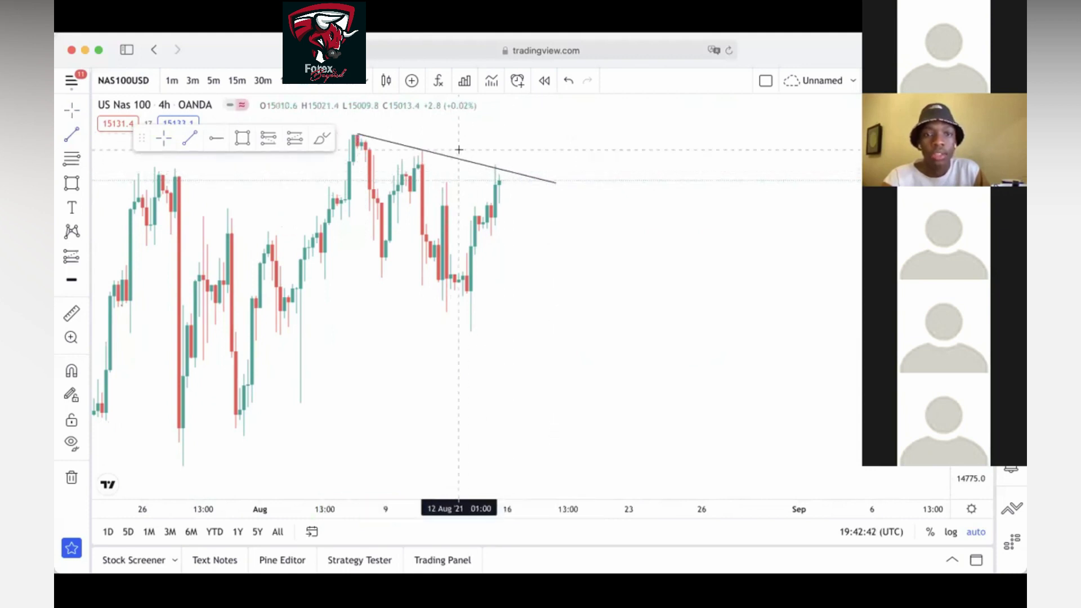
left_click_drag(358, 137, 354, 136)
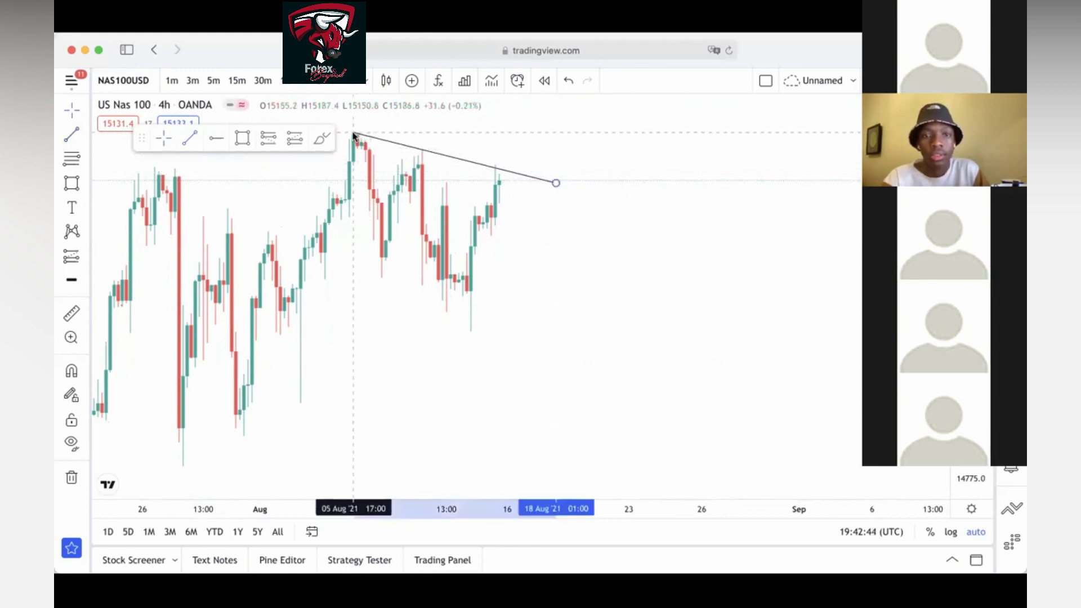
left_click(433, 133)
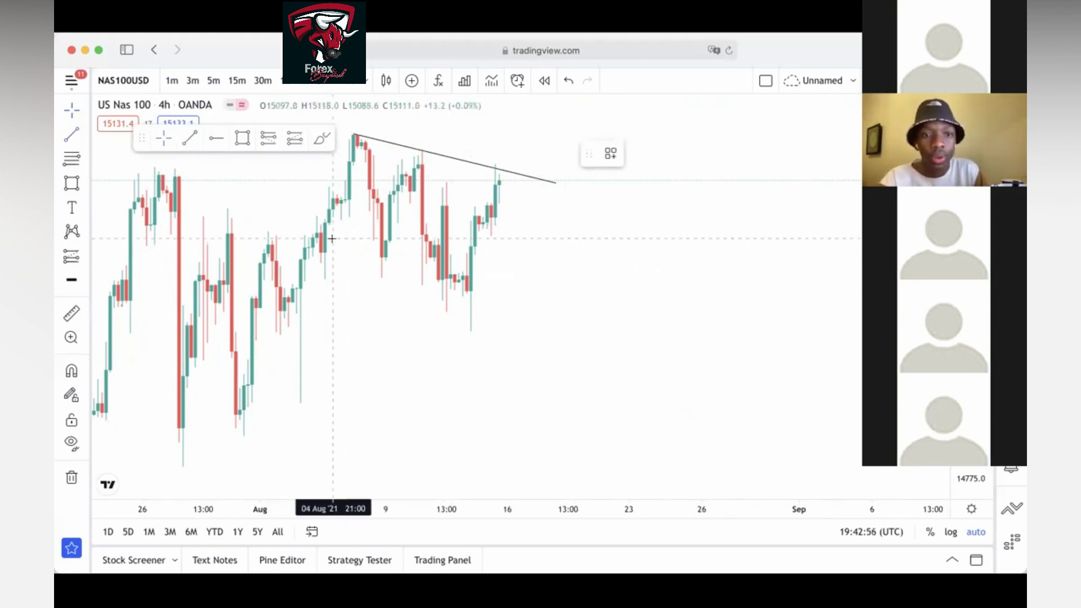
Step: Draw a falling lower trend line from 4 August 2021 09:00 to about 17 August 13:00, and switch the chart to 1 hour
left_click(320, 260)
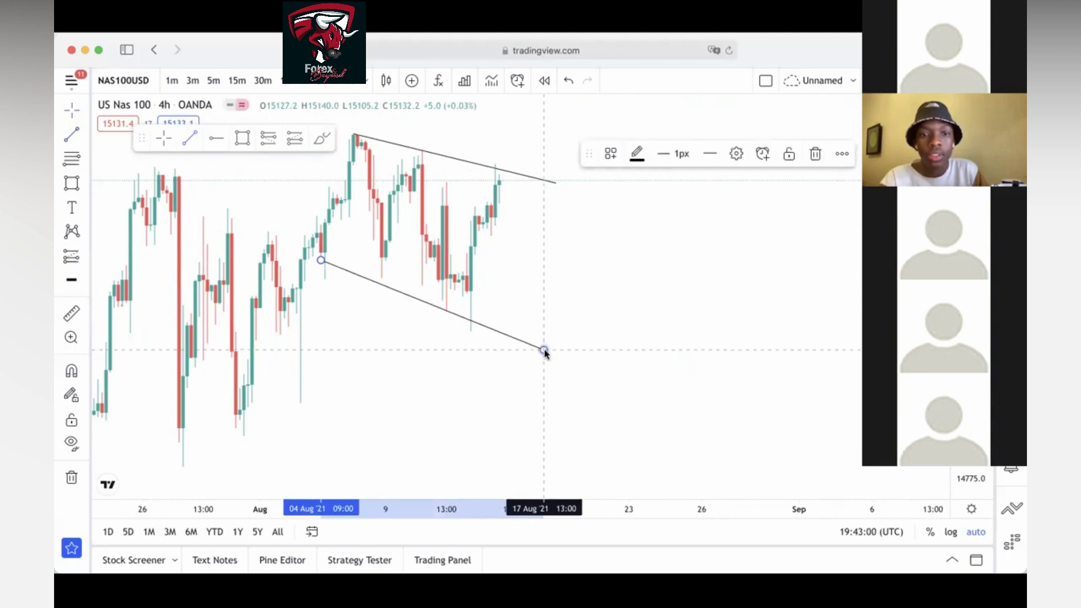
left_click(543, 350)
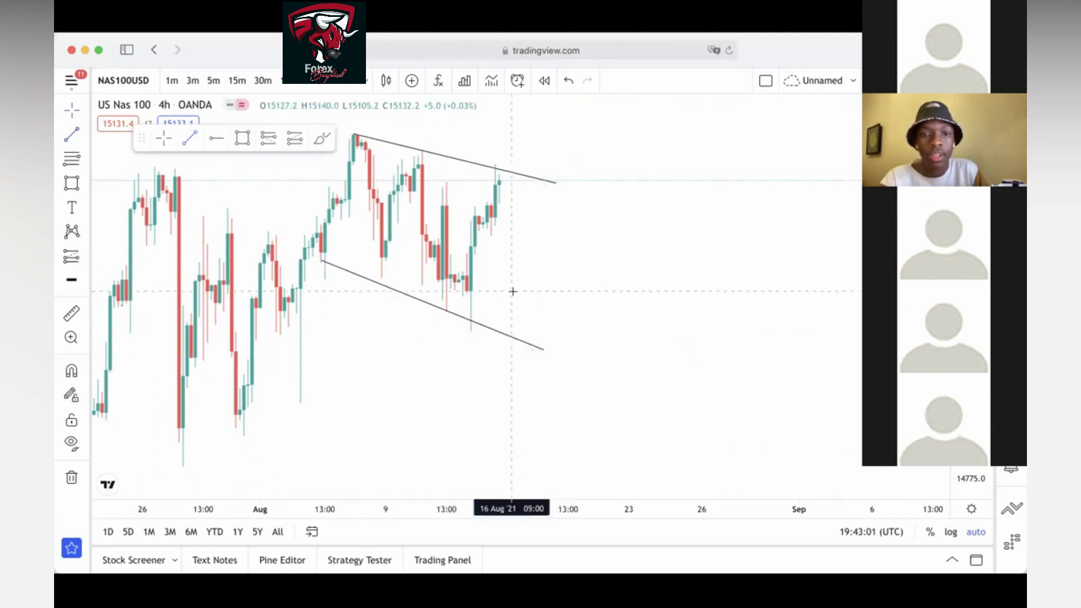
left_click(285, 81)
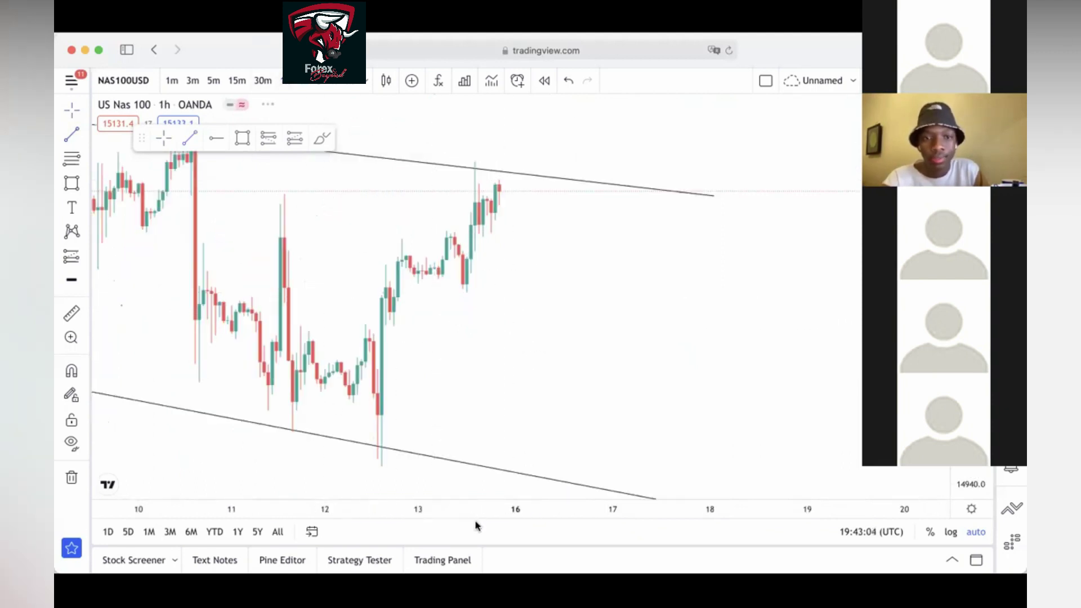
Step: Examine the falling channel on the 1-hour chart against the price action from late July to mid-August 2021
left_click(483, 469)
left_click(484, 469)
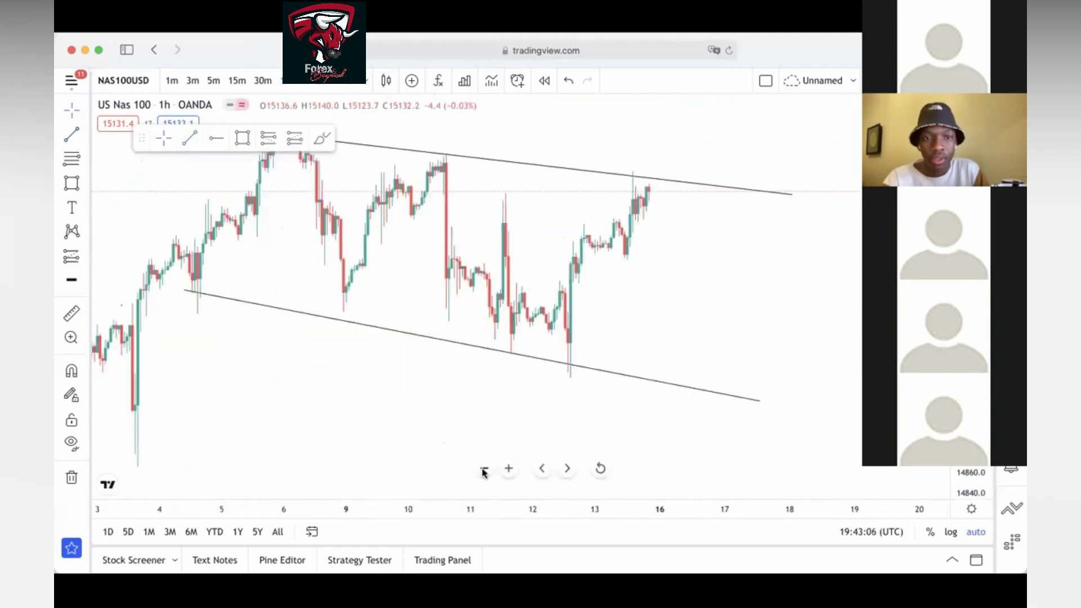
left_click(484, 470)
left_click_drag(552, 444, 643, 467)
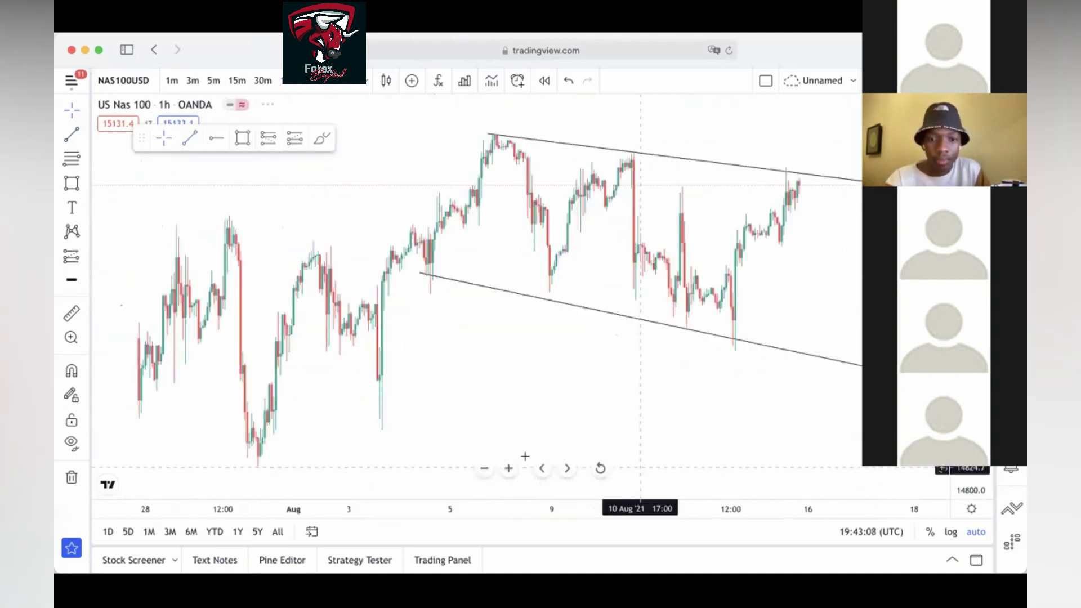
left_click(484, 468)
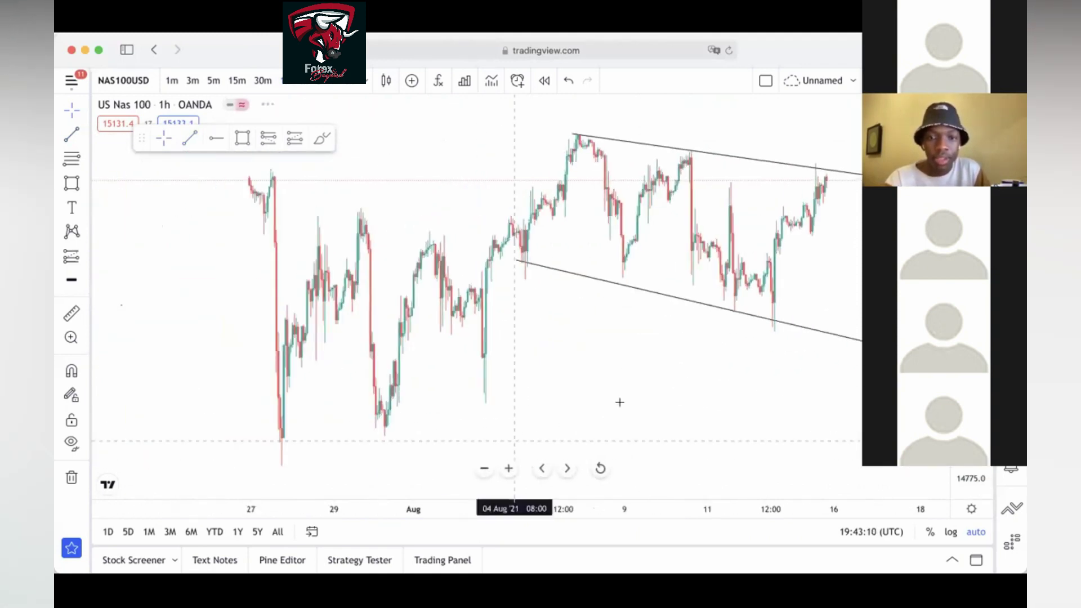
left_click_drag(619, 402, 407, 408)
left_click(509, 467)
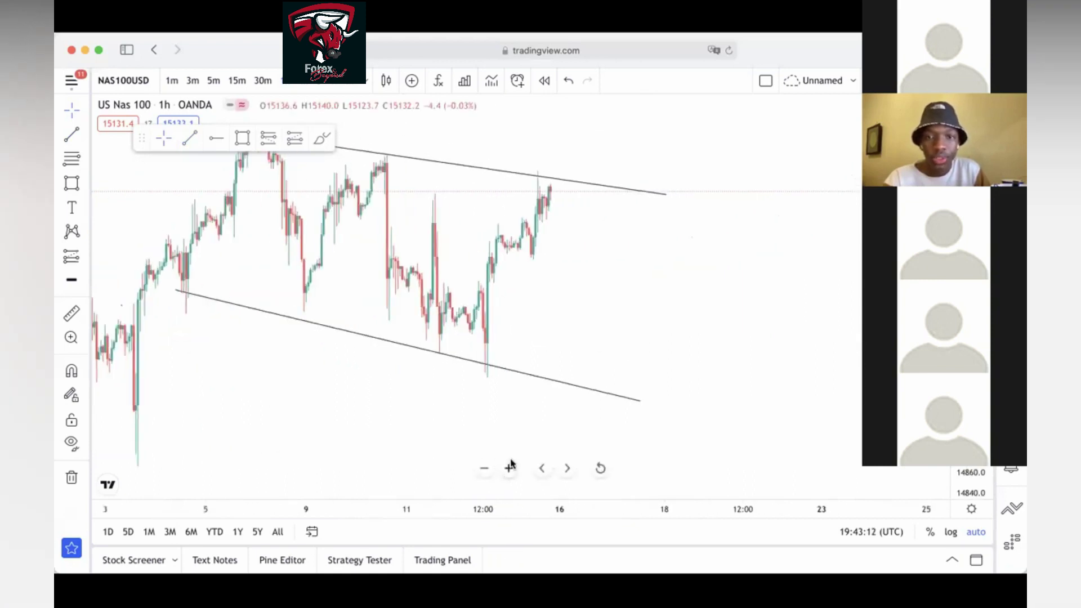
left_click_drag(370, 259, 581, 304)
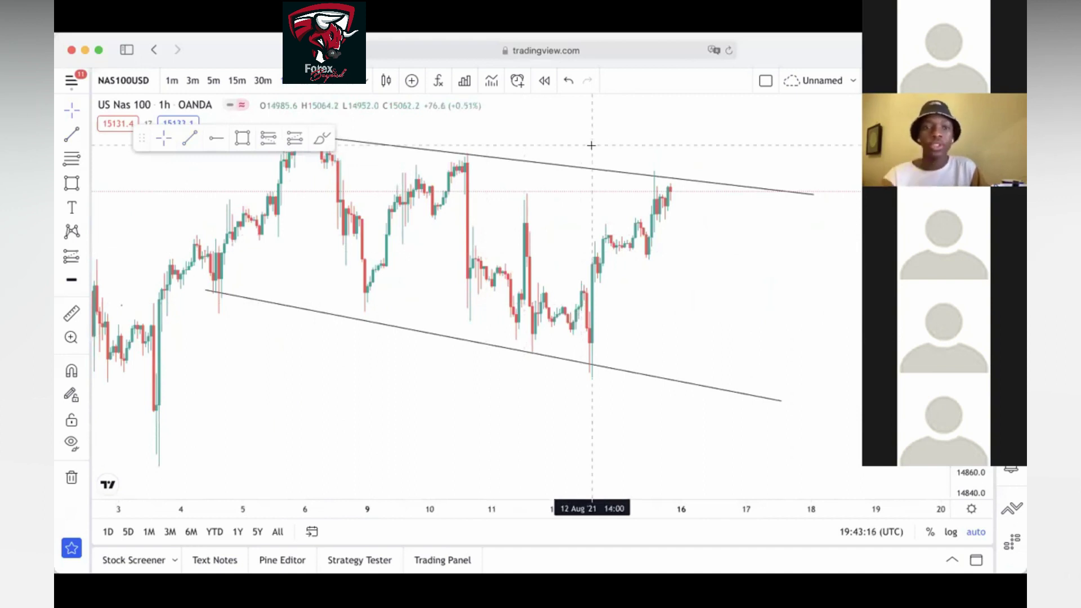
Step: Move the floating set of favourite drawing tools clear of the price labels and the channel's starting high
mouse_move(142, 141)
left_mouse_down()
mouse_move(585, 104)
mouse_move(640, 125)
left_mouse_up()
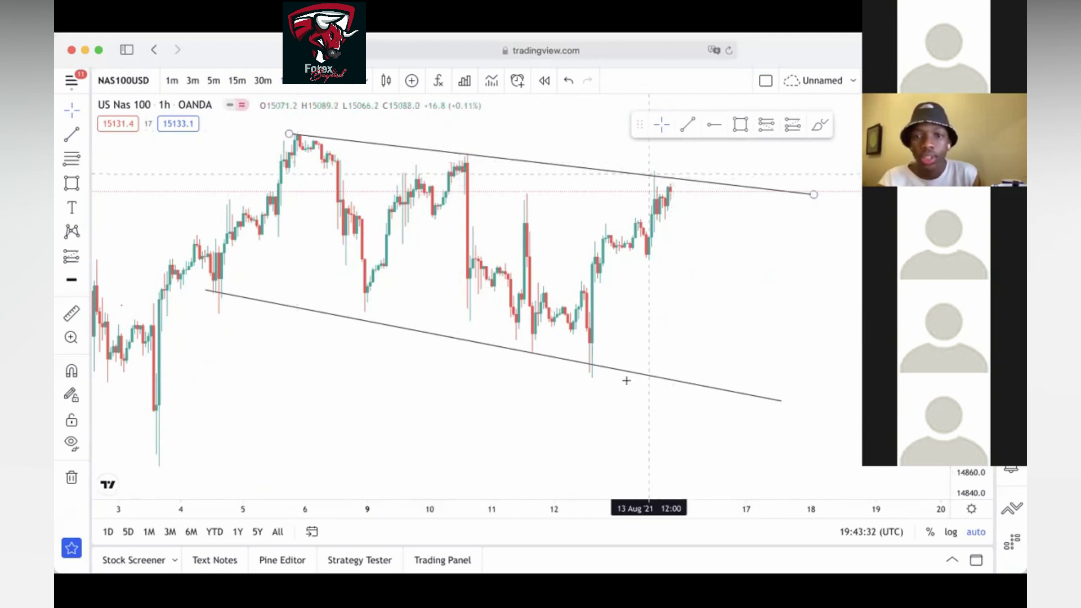
left_click(508, 471)
left_click(508, 472)
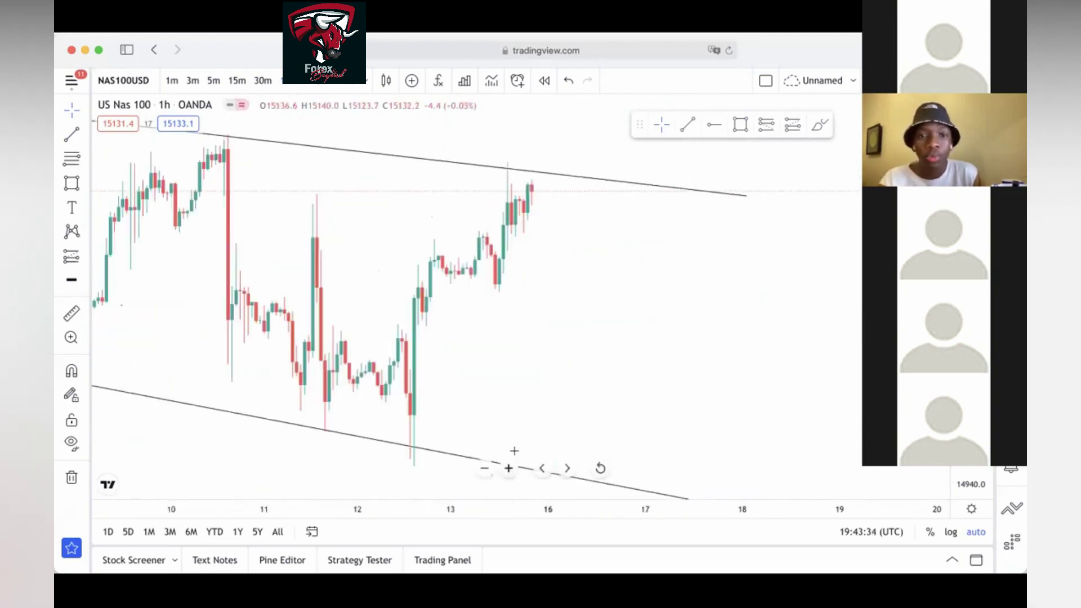
left_click(792, 125)
left_click(624, 245)
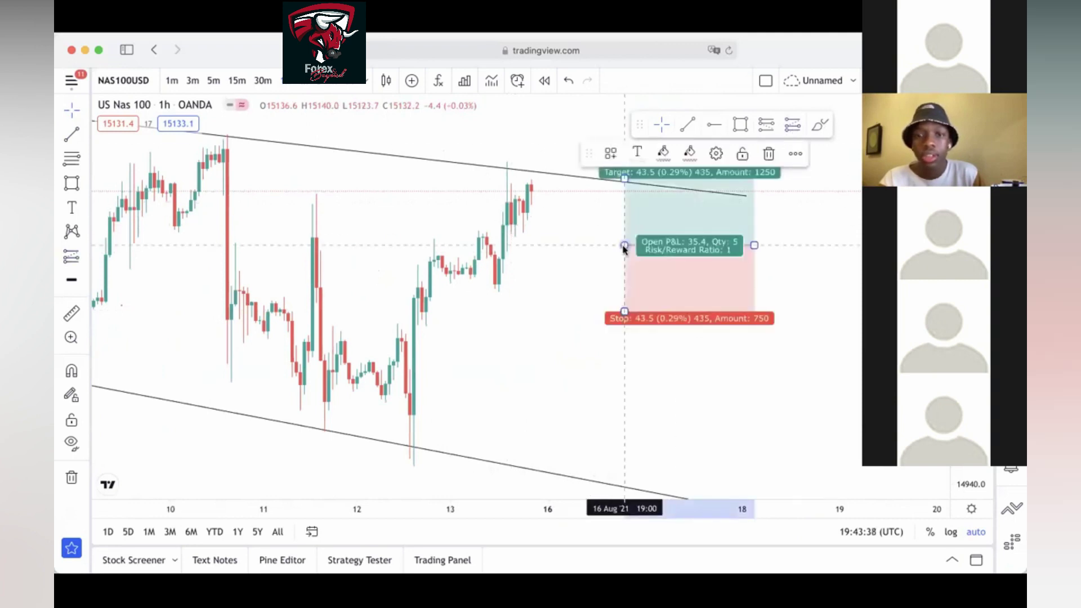
left_click(770, 154)
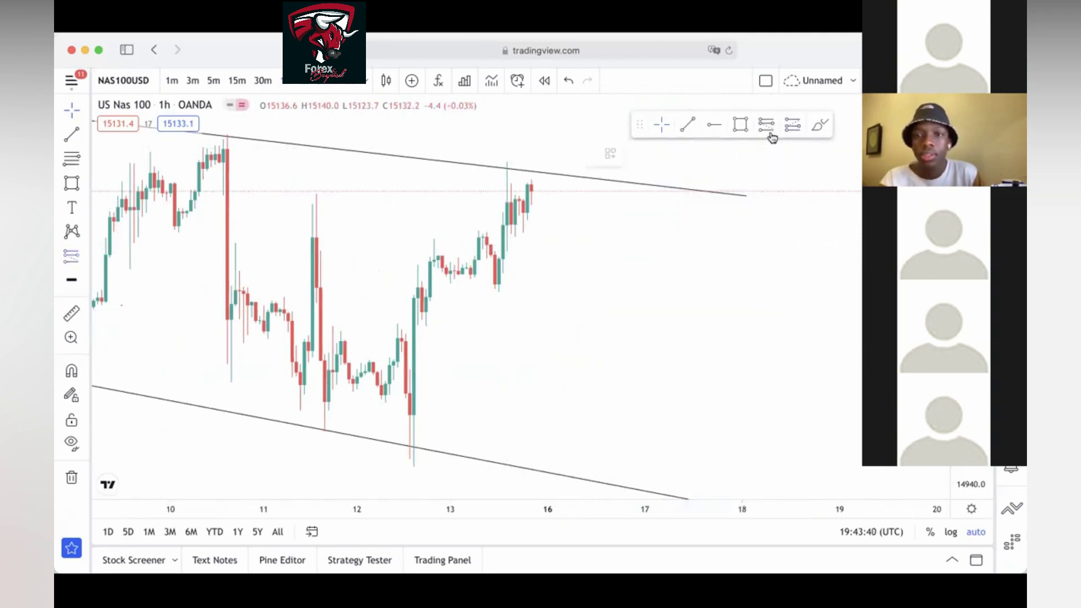
Step: Draw a short position from about 13 August 15:00, with a stop of about 20.4 points and a target of about 52.7 points
left_click(509, 204)
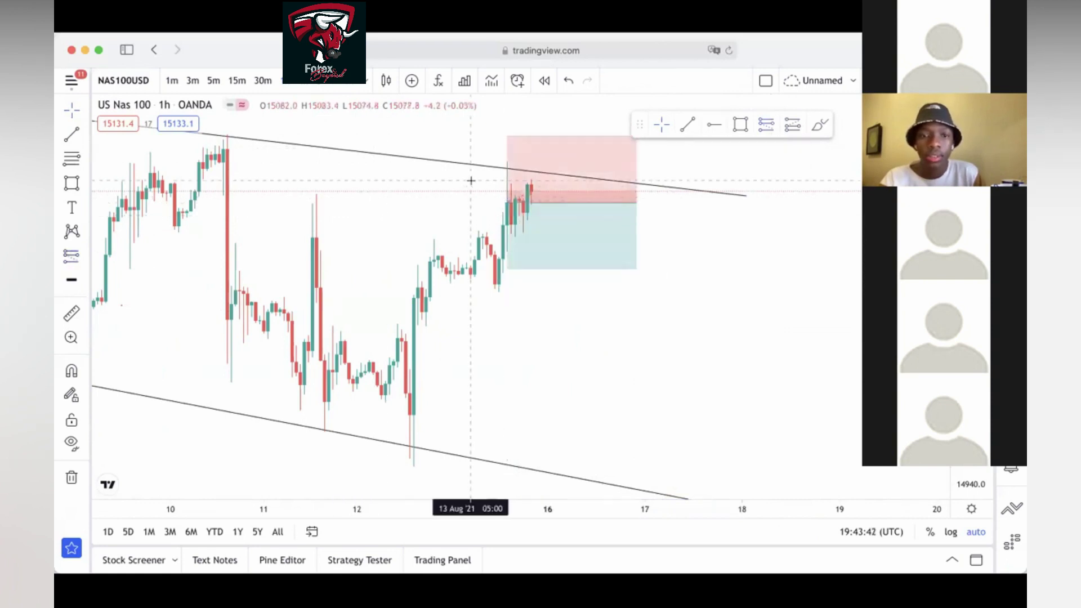
left_click(511, 179)
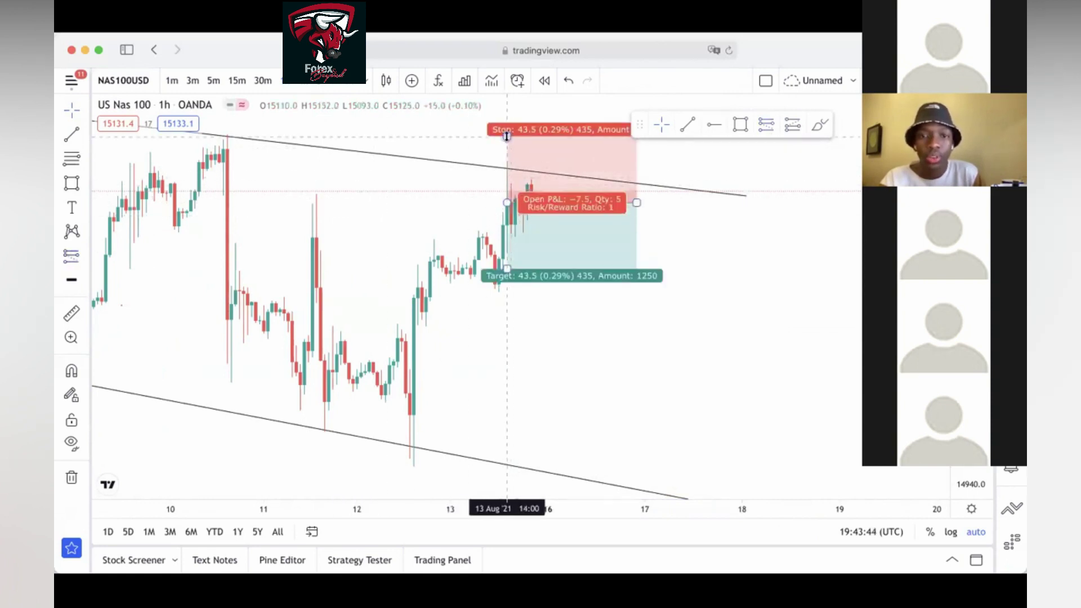
left_click_drag(506, 137, 510, 212)
left_click_drag(511, 268, 511, 290)
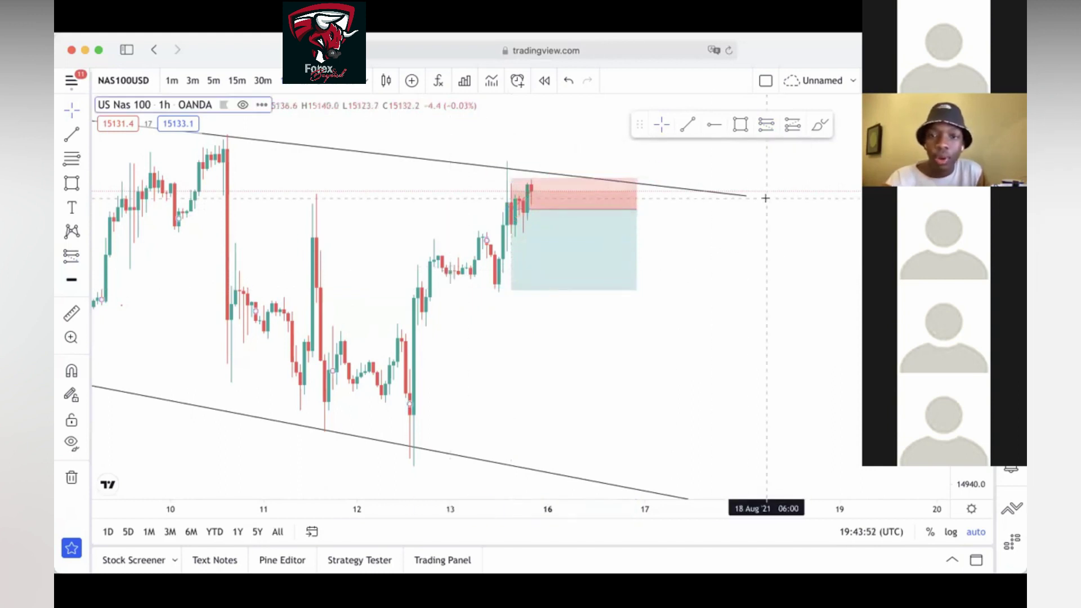
Step: Overlay a second short position from 13 August 15:00, with a stop of about 19.1 points and a target of about 157.6 points
left_click(766, 129)
left_click(547, 280)
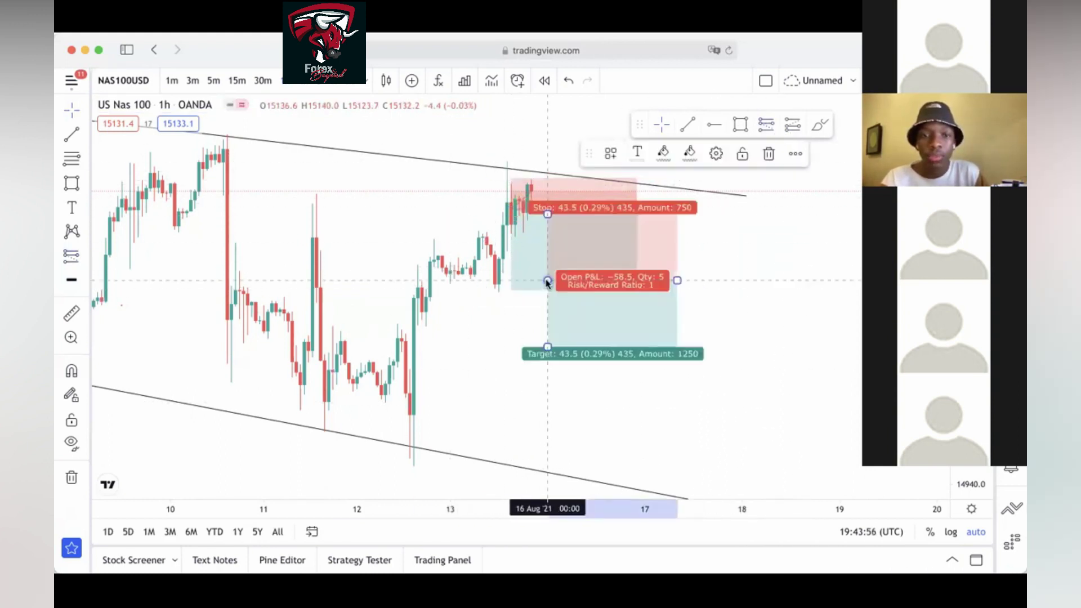
left_click_drag(547, 348, 513, 449)
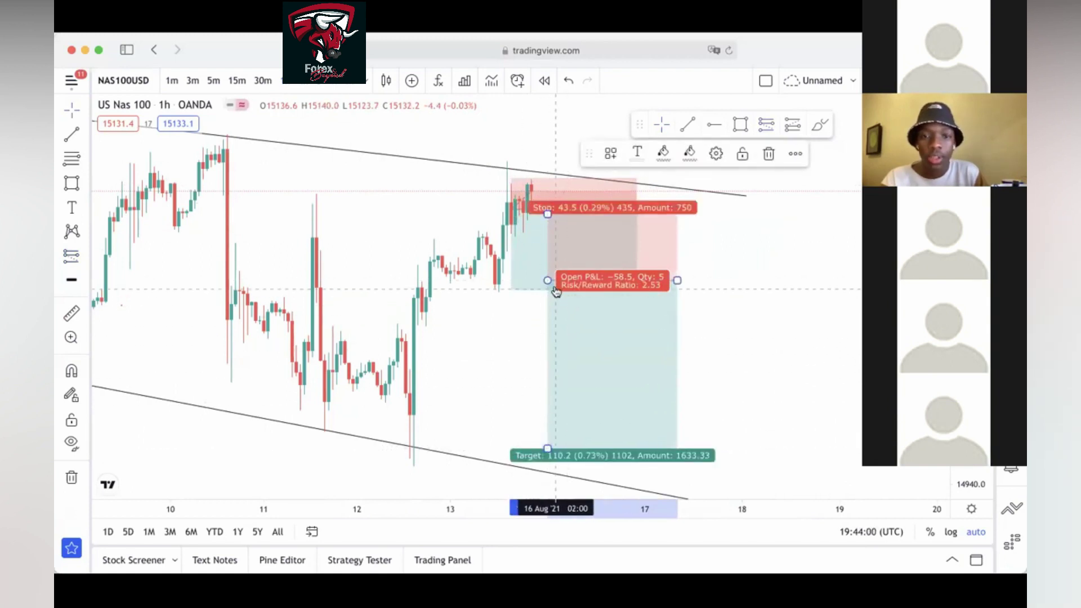
left_click_drag(548, 281, 511, 179)
left_click_drag(512, 233, 514, 210)
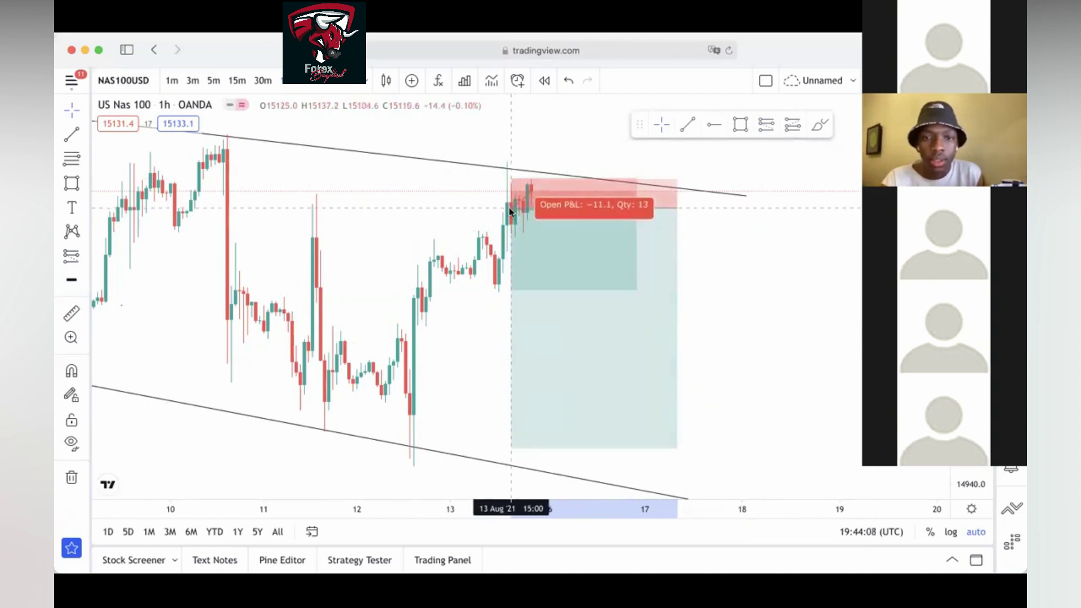
Step: Lower the larger short position's entry slightly, to a stop of about 20 points and a target of about 156.7 points
left_click_drag(434, 398, 572, 262)
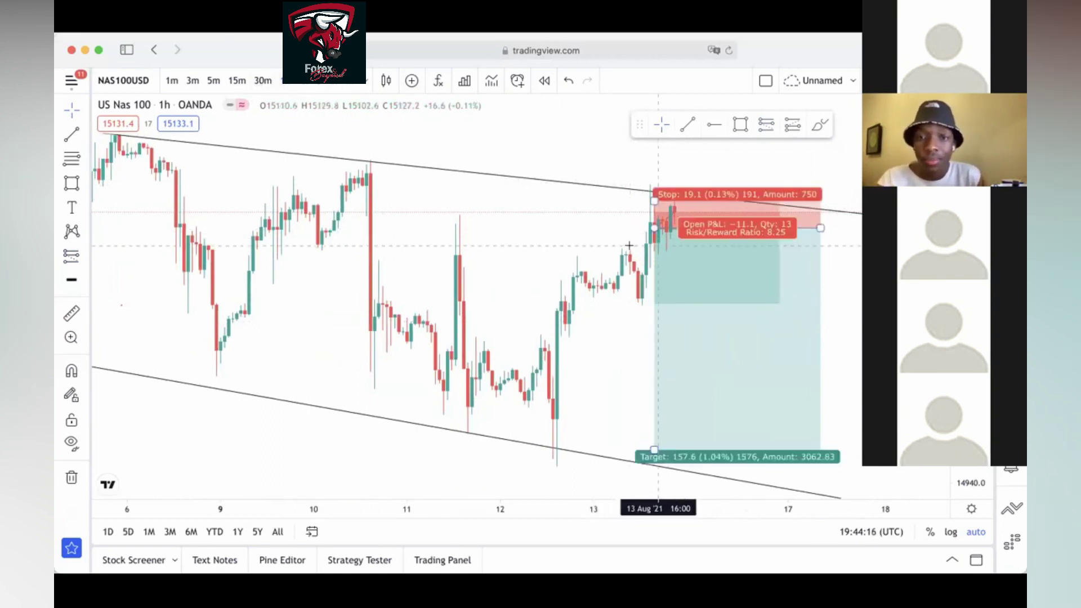
left_click_drag(599, 246, 657, 246)
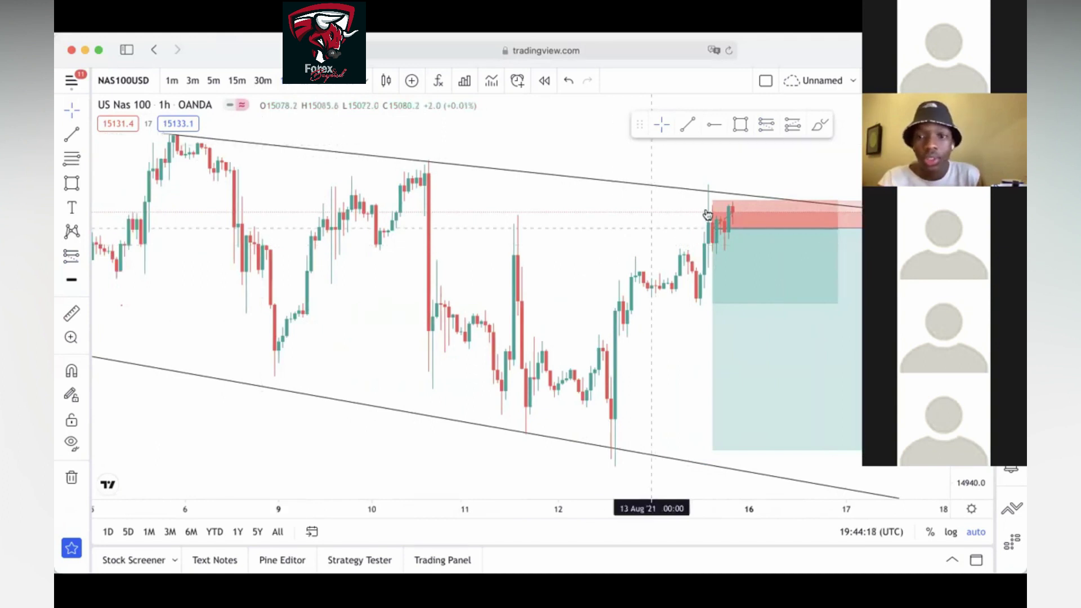
left_click_drag(707, 215, 597, 211)
left_click(616, 264)
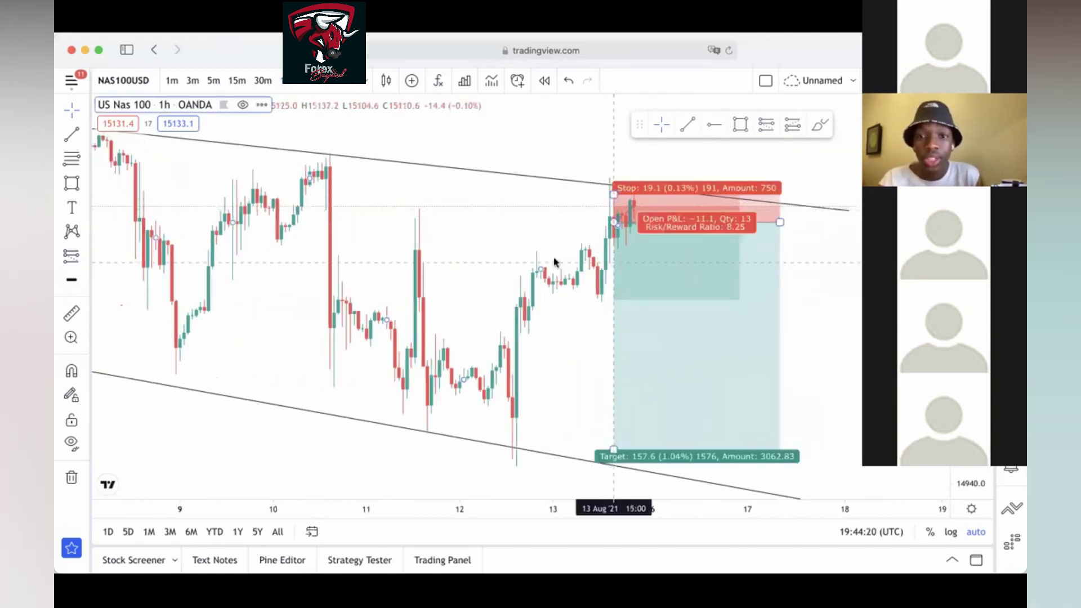
left_click(586, 248)
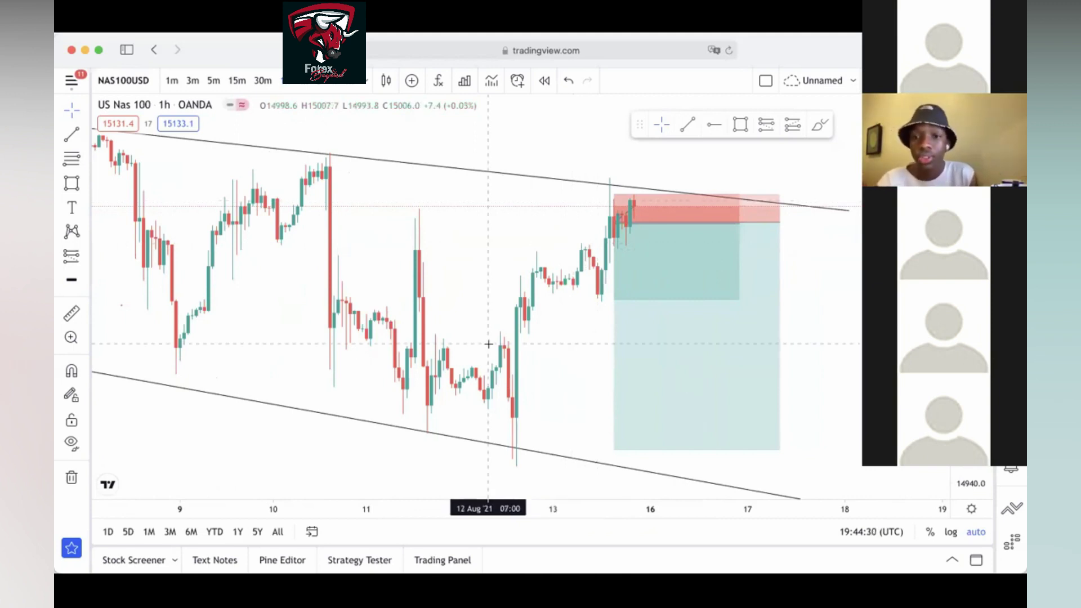
left_click(614, 223)
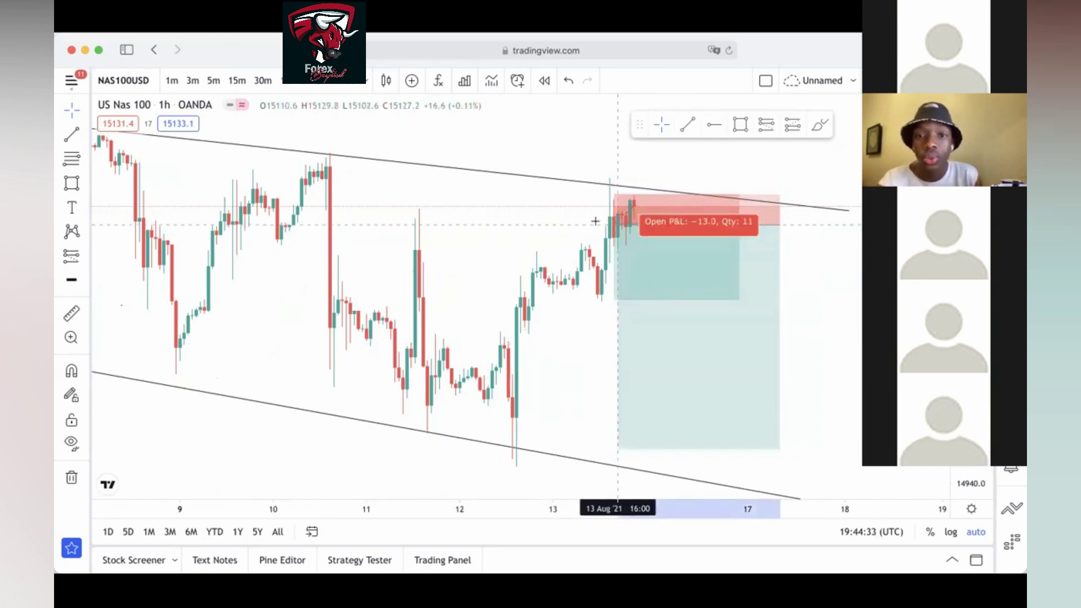
left_click_drag(606, 221, 560, 232)
Step: Lower the larger short position's entry further, to a stop of about 24.4 points and a target of about 152.3 points
mouse_move(472, 497)
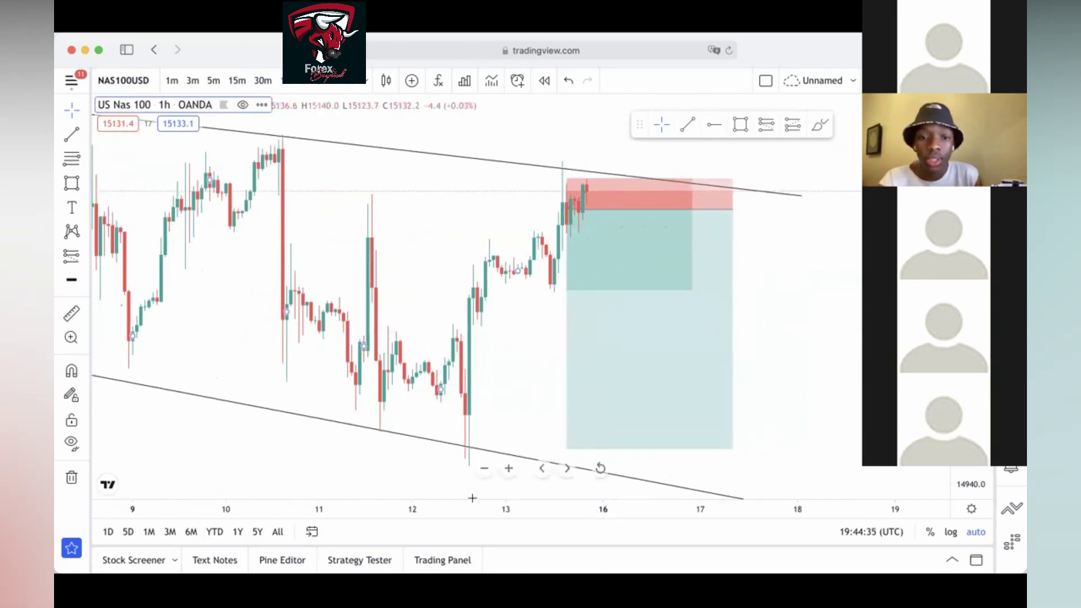
left_click(509, 469)
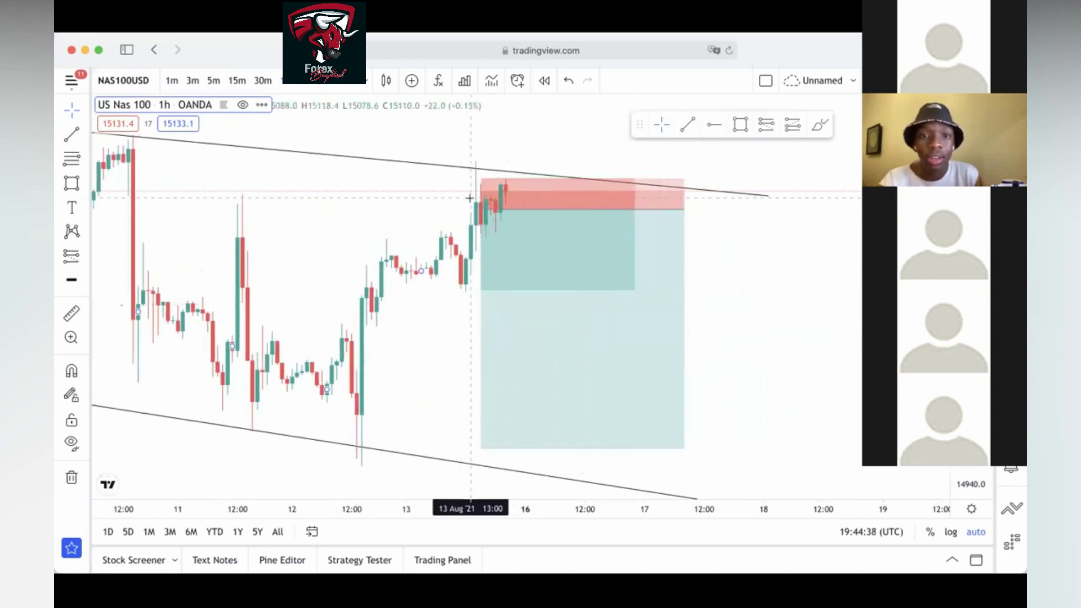
left_click(485, 216)
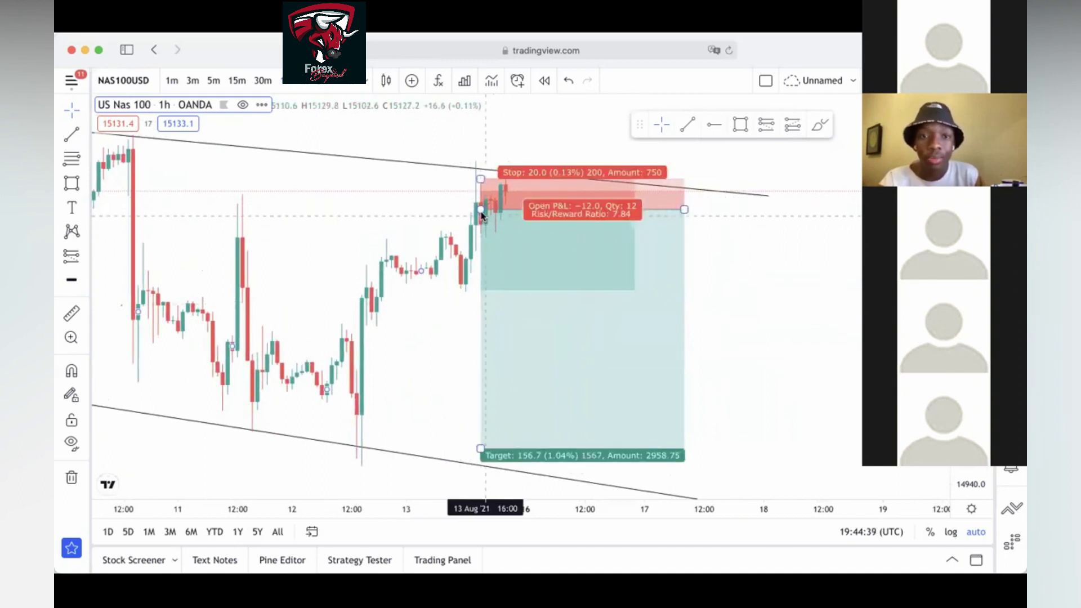
left_click_drag(482, 211, 482, 217)
left_click(391, 230)
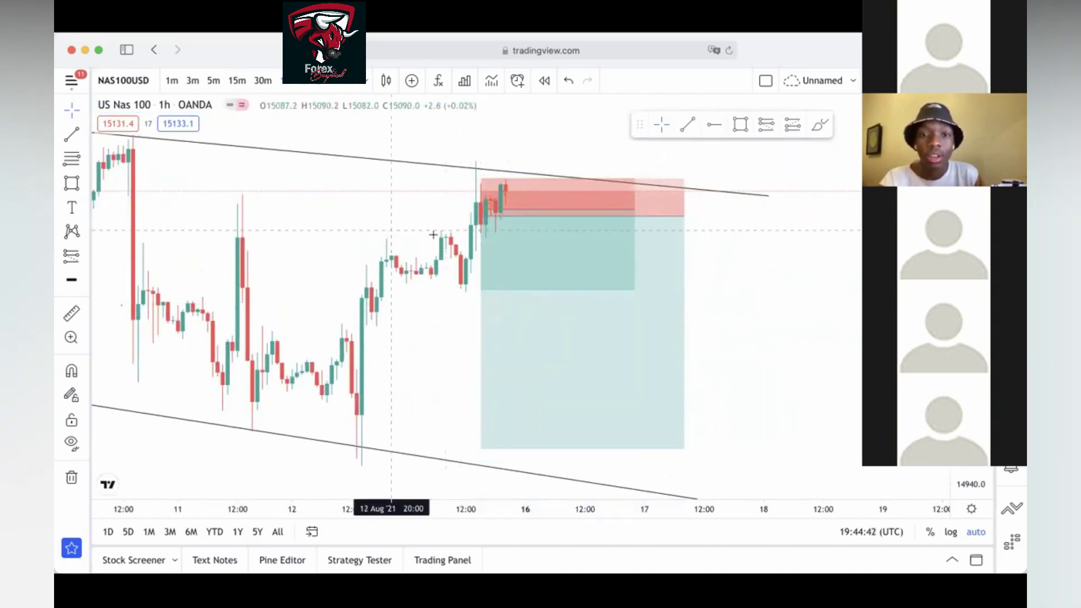
left_click(487, 229)
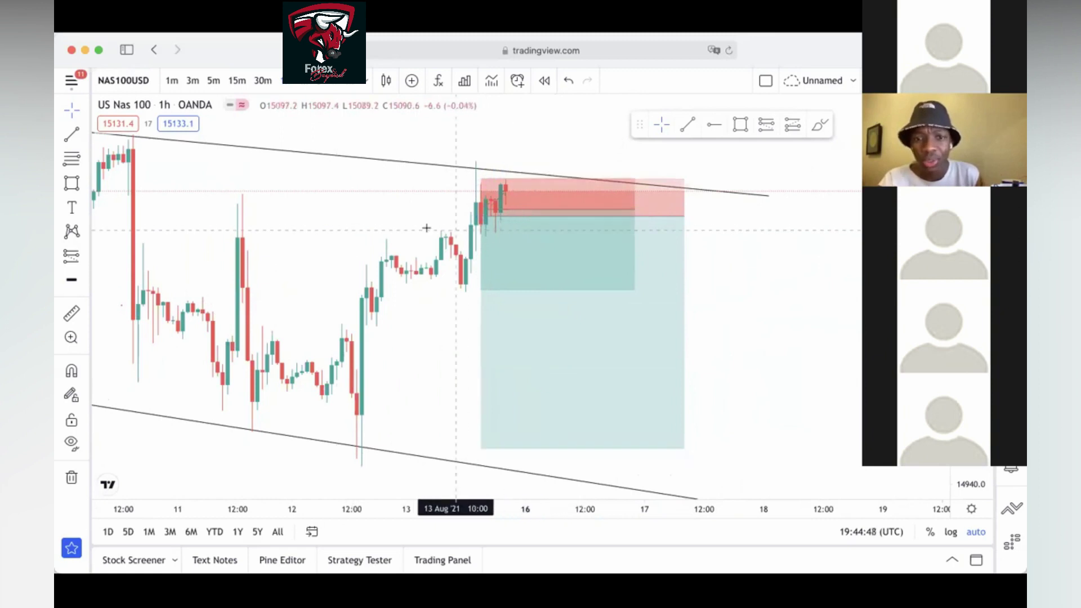
Step: Delete both short positions from the chart
left_click(506, 204)
left_click(768, 153)
left_click(562, 256)
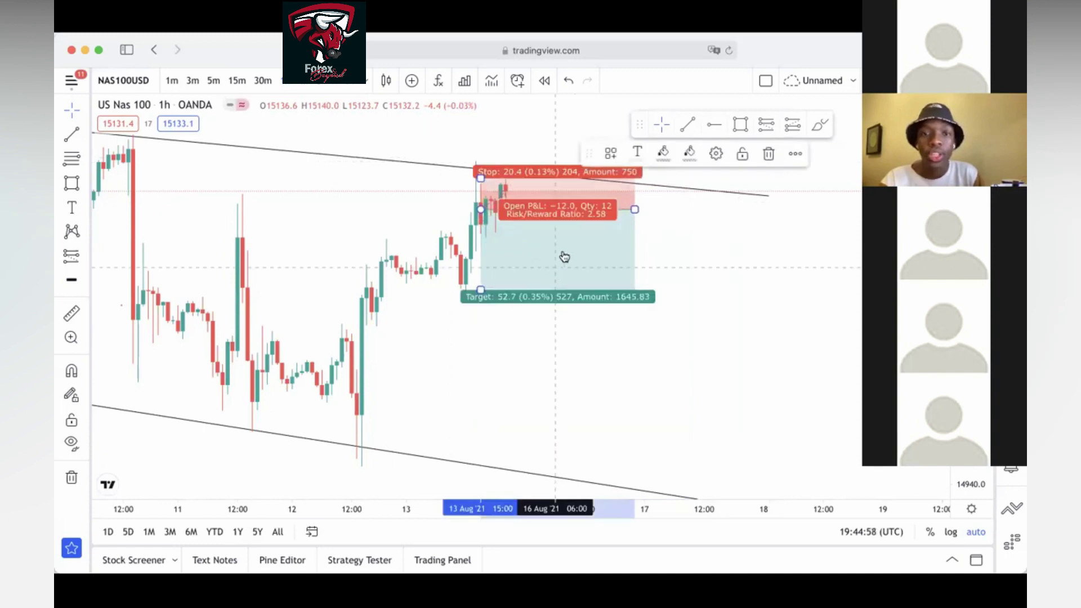
left_click(768, 153)
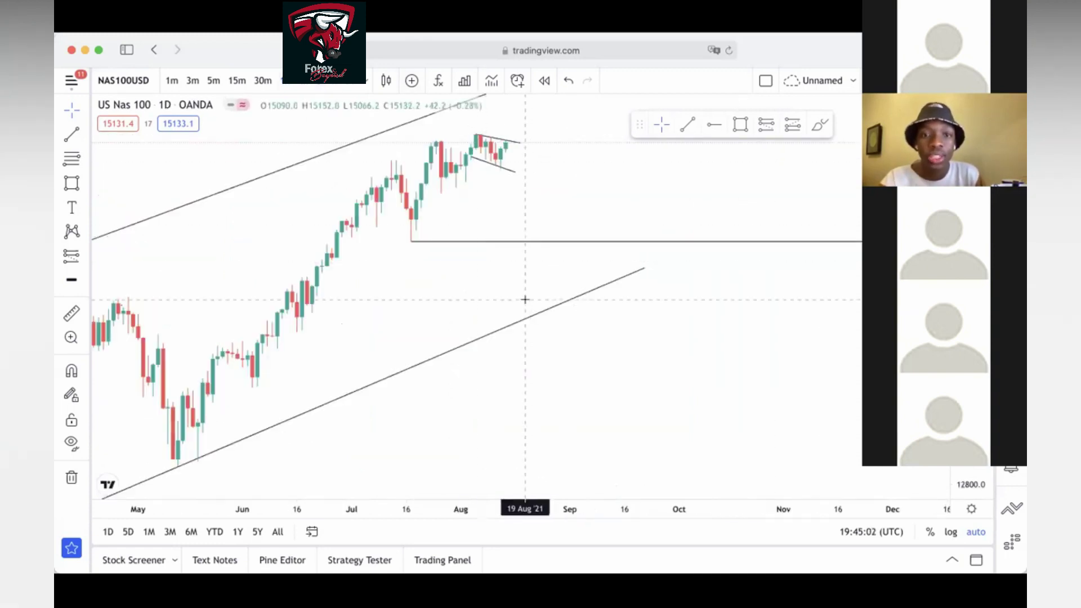
Step: Examine the latest candles within the falling channel on the daily and 4-hour charts
left_click(504, 471)
left_click(501, 470)
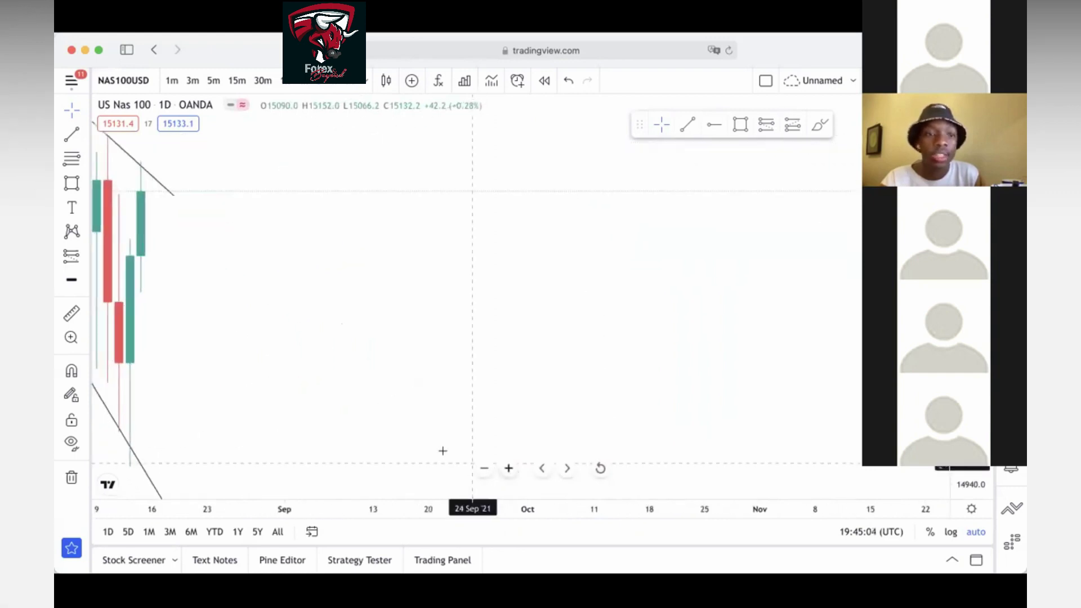
left_click_drag(376, 374, 724, 384)
left_click_drag(587, 259, 451, 280)
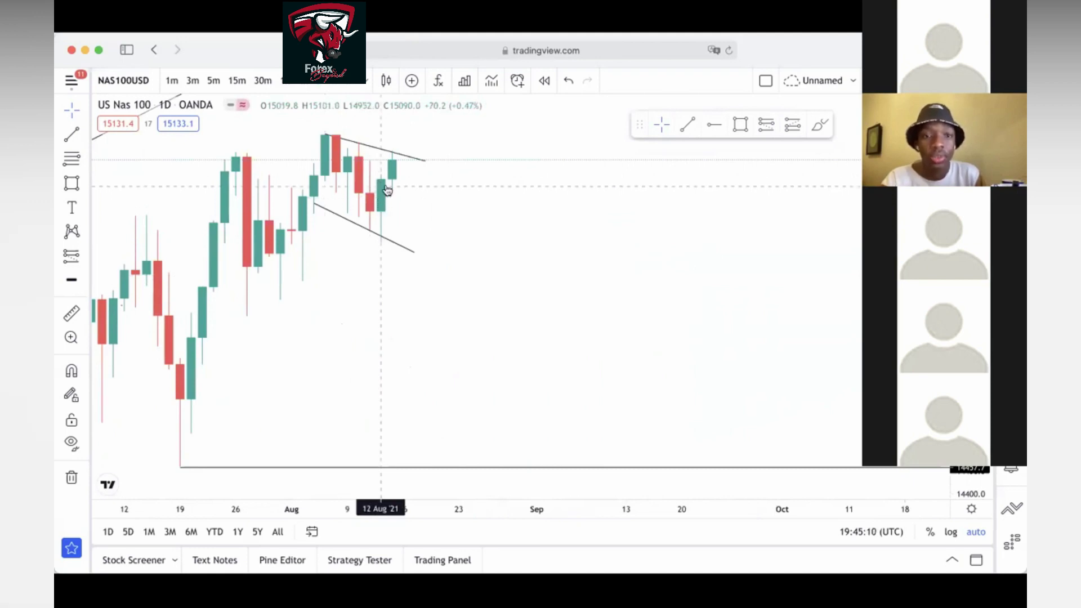
left_click_drag(390, 172, 406, 169)
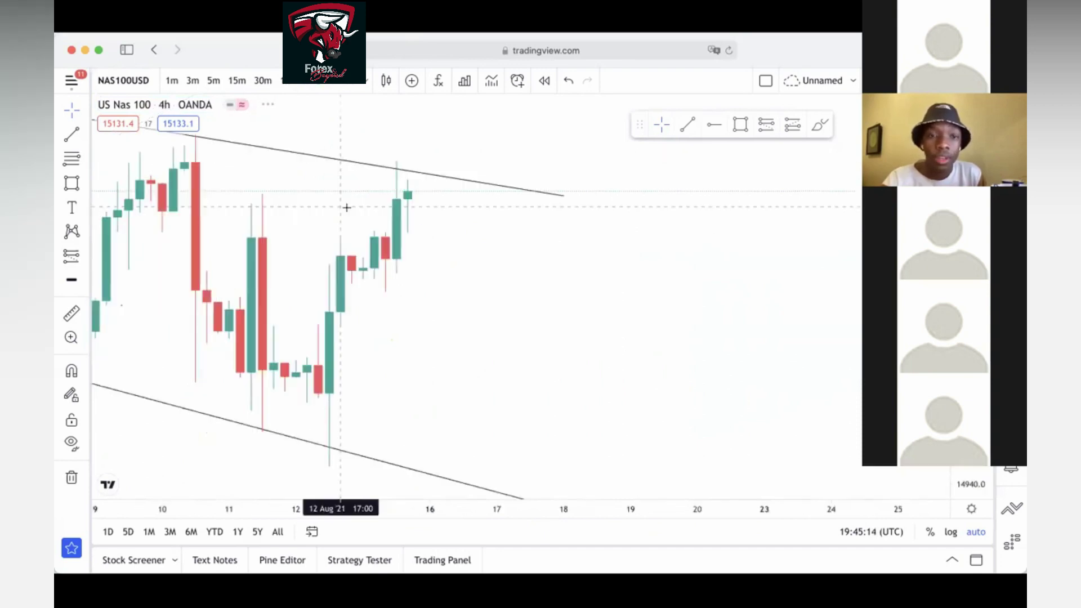
left_click_drag(431, 258, 553, 262)
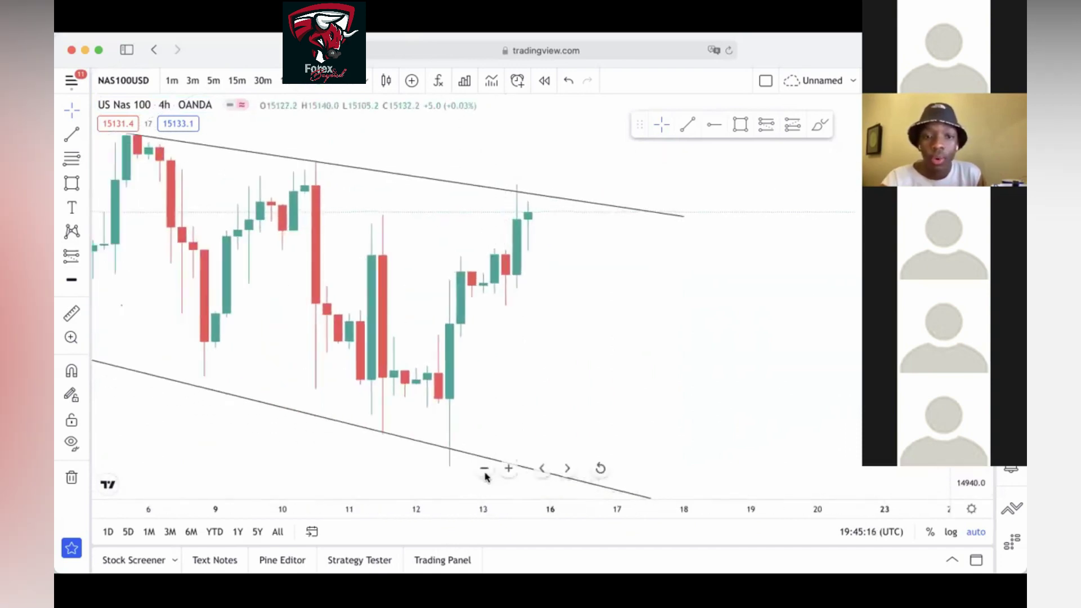
left_click(484, 468)
left_click(484, 468)
left_click(484, 467)
left_click_drag(618, 418, 368, 400)
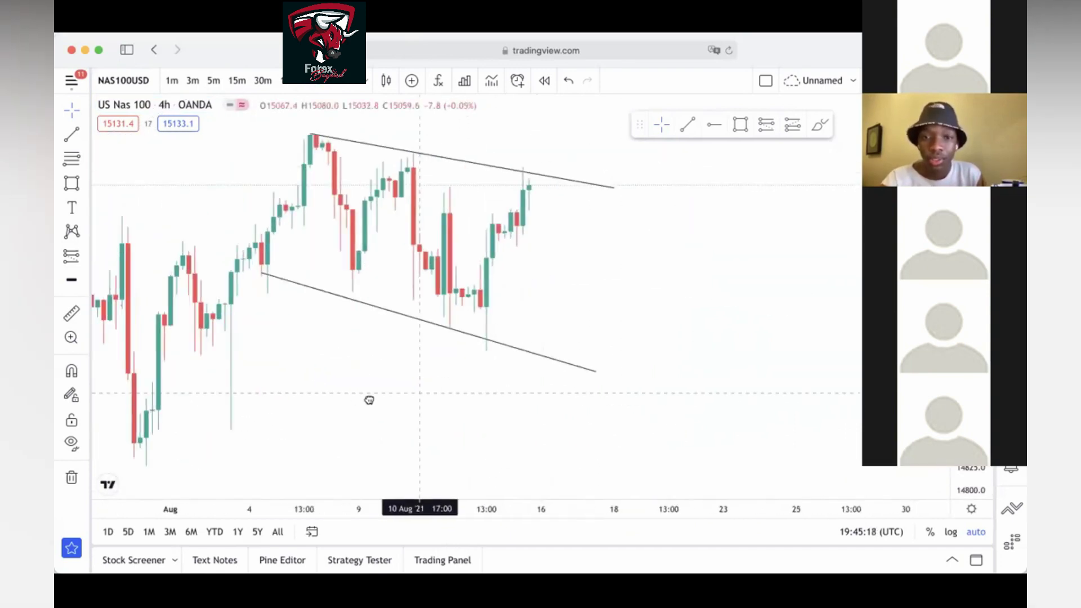
left_click_drag(531, 235, 470, 205)
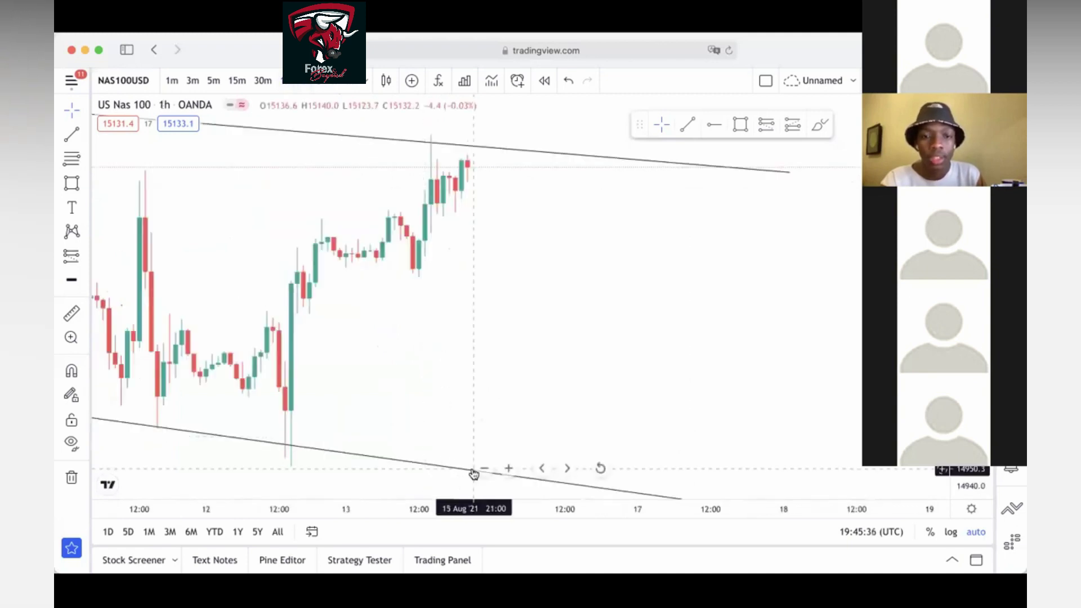
Step: Draw a thin rectangle zone at the 11 August spike high, extending to 17 Aug 14:00 across the latest candles
left_click(484, 468)
left_click(484, 468)
left_click_drag(651, 340, 533, 338)
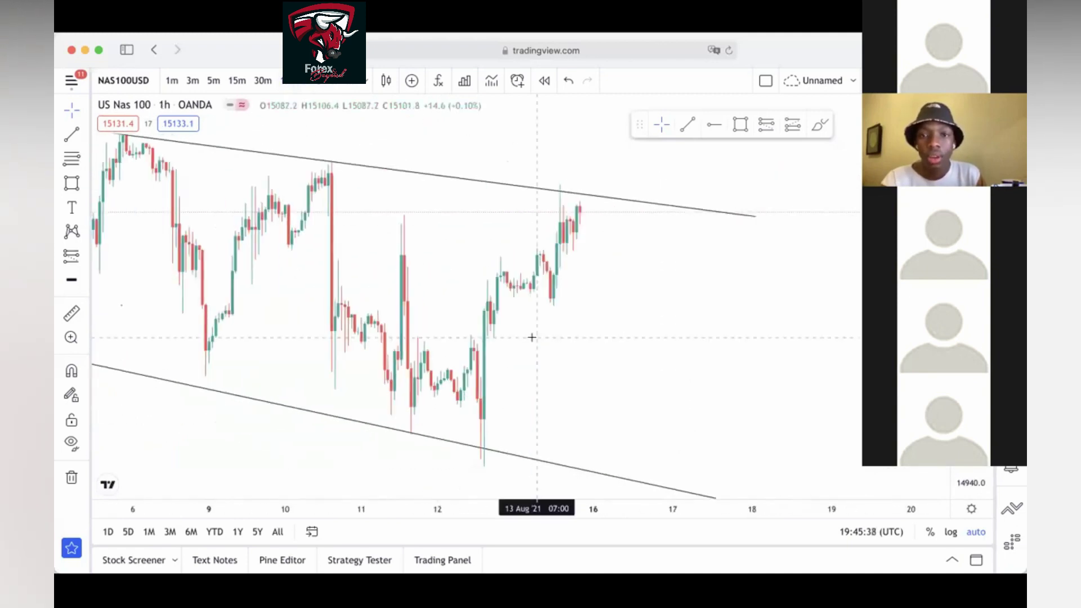
left_click(740, 129)
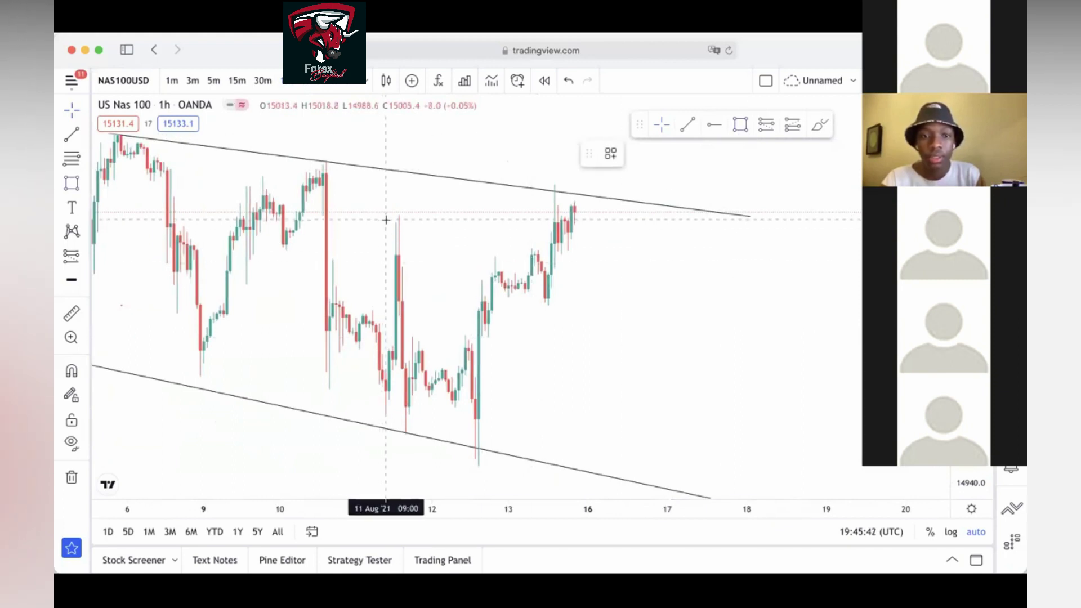
mouse_move(385, 217)
left_mouse_down()
mouse_move(637, 283)
mouse_move(713, 224)
left_mouse_up()
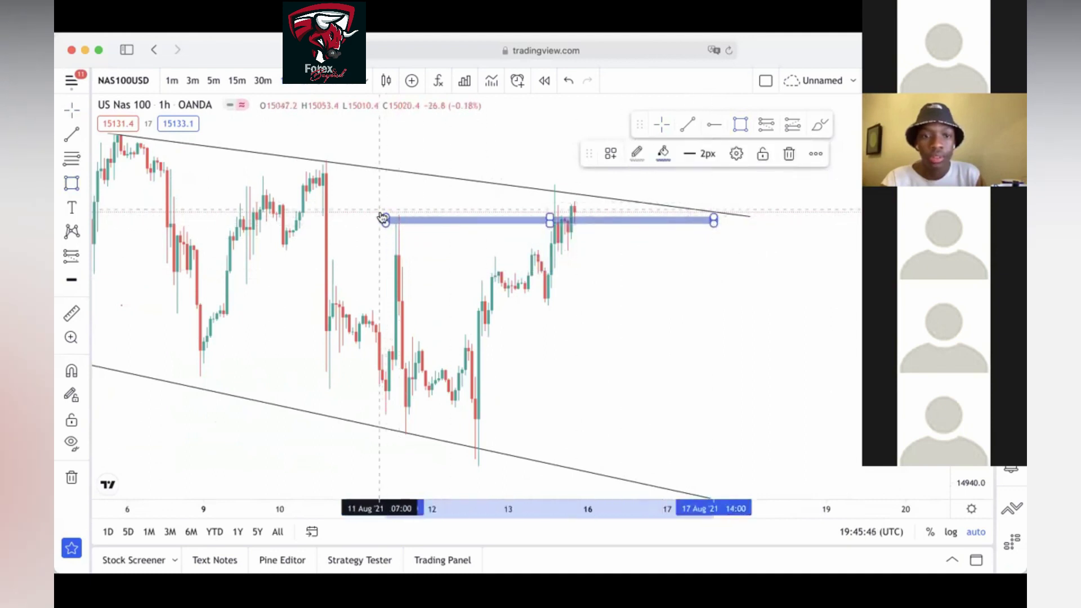
Step: Extend the rectangle zone's start back to 5 Aug 04:00 and make it thinner
left_click_drag(386, 217, 304, 218)
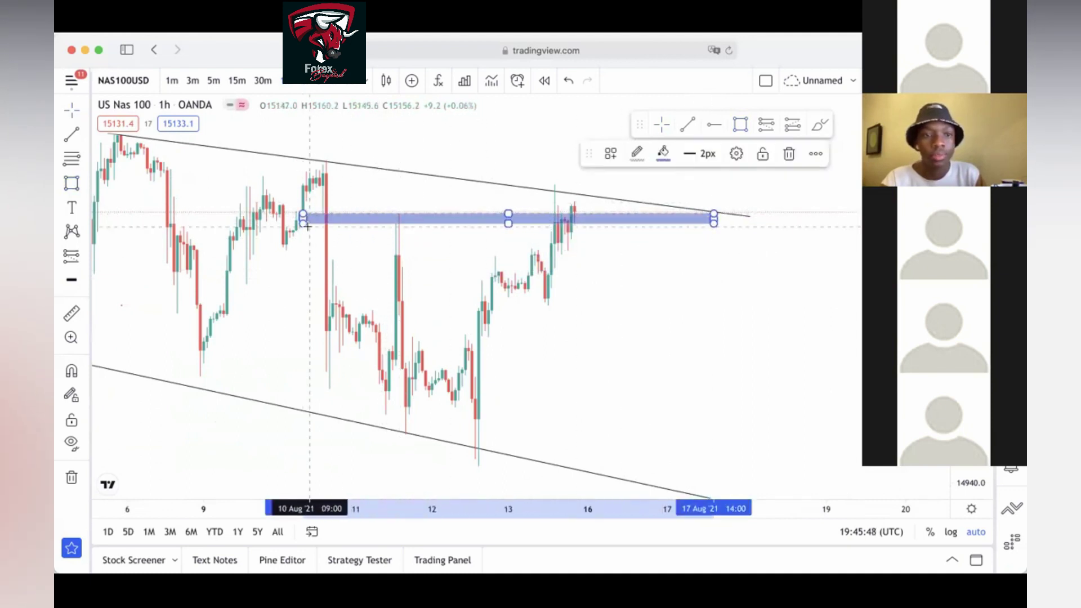
scroll(479, 236, "left", 5)
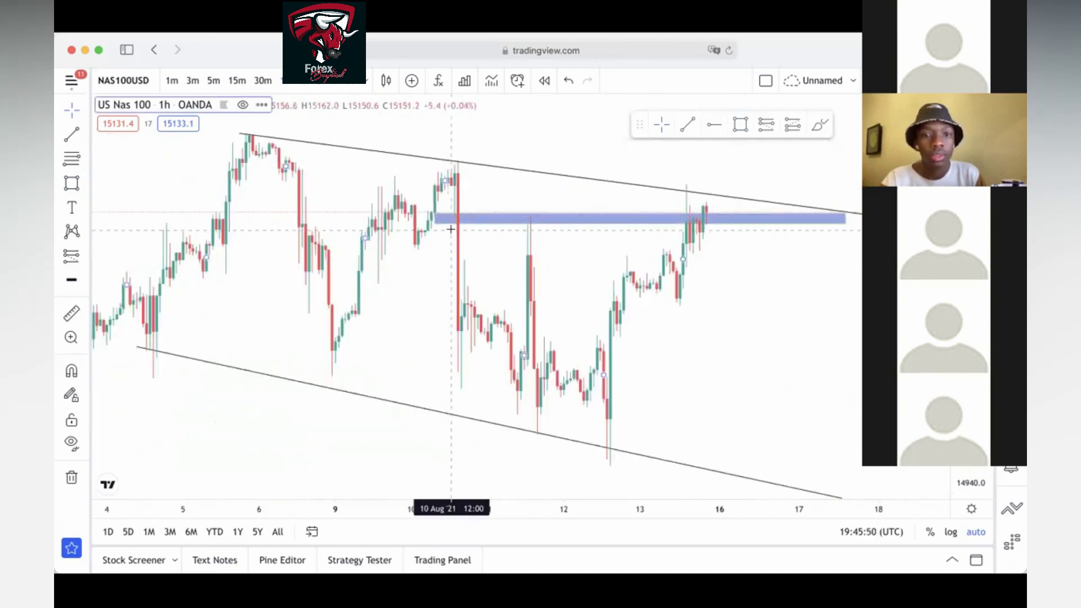
left_click_drag(326, 219, 195, 216)
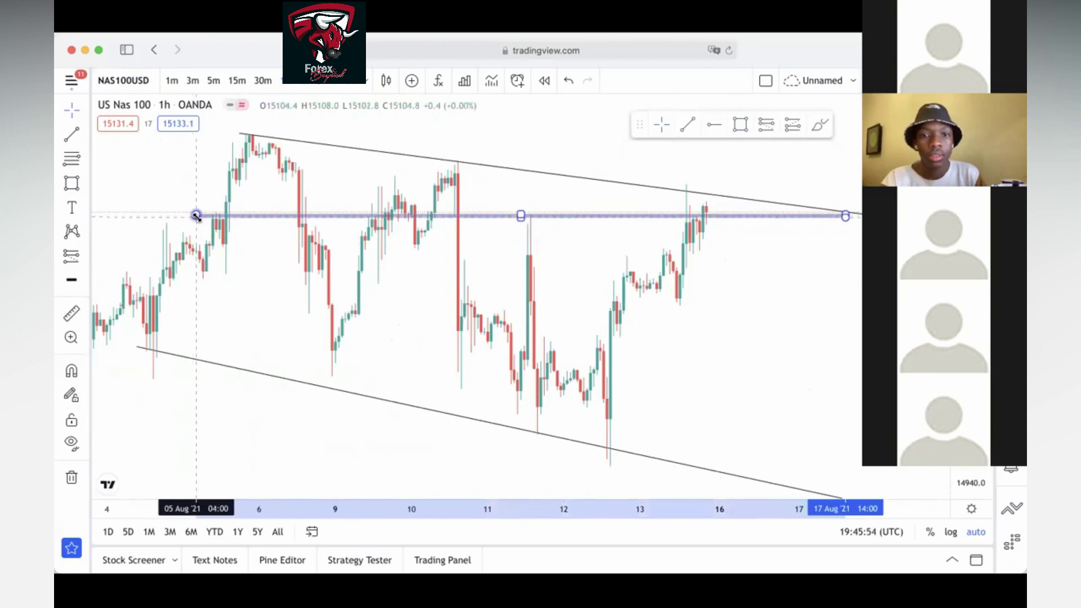
left_click(276, 179)
Step: Draw a rising trend line from the 12 Aug 14:00 low along the recent lows to just above the channel's upper line
left_click_drag(420, 274, 325, 274)
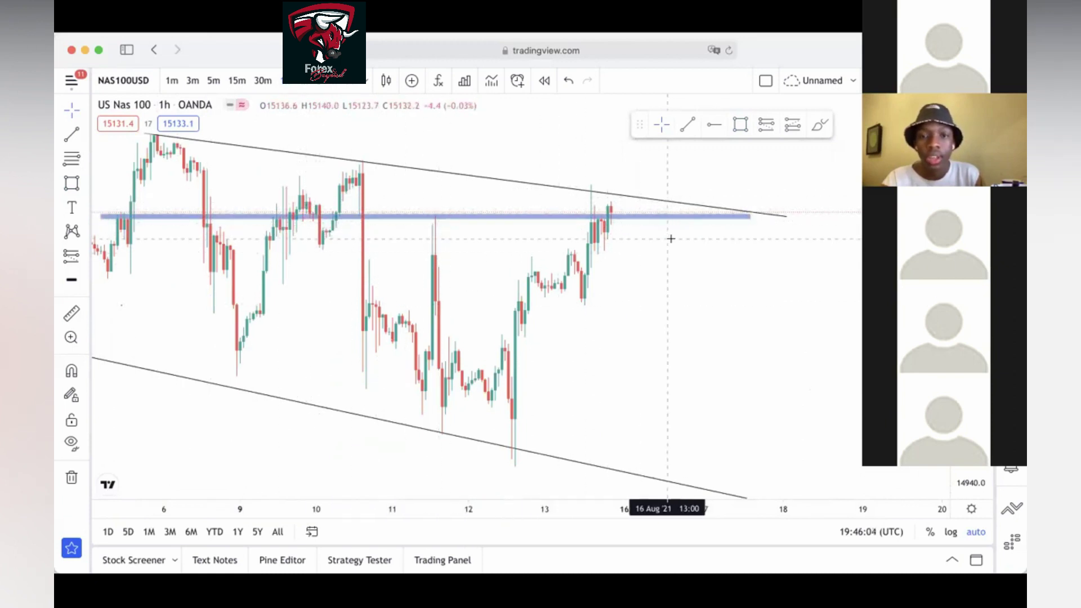
left_click_drag(593, 241, 549, 245)
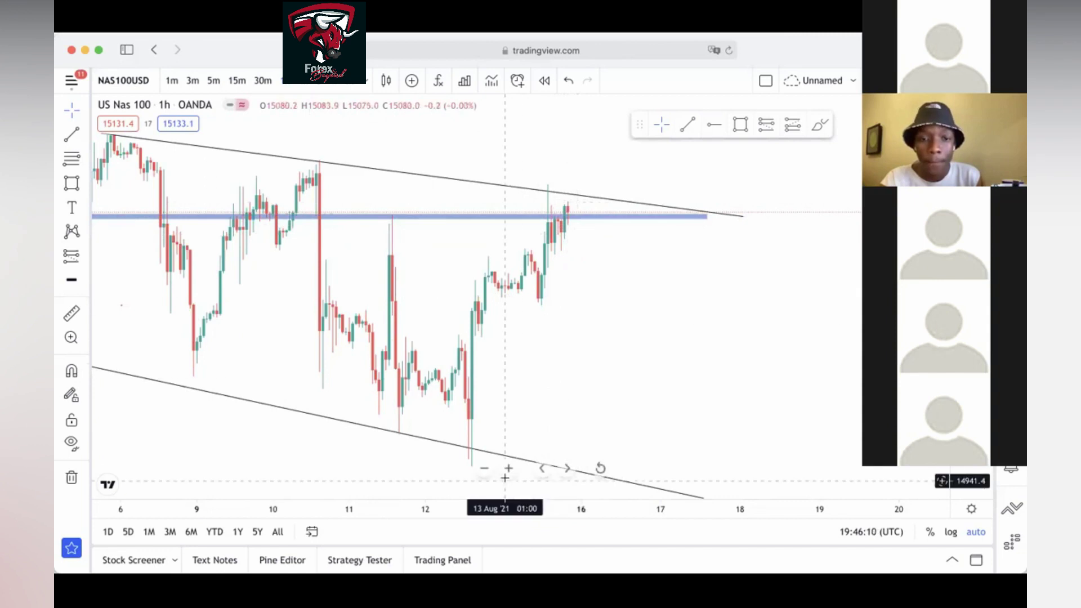
left_click(508, 467)
left_click(509, 468)
scroll(646, 366, "left", 4)
scroll(596, 204, "left", 4)
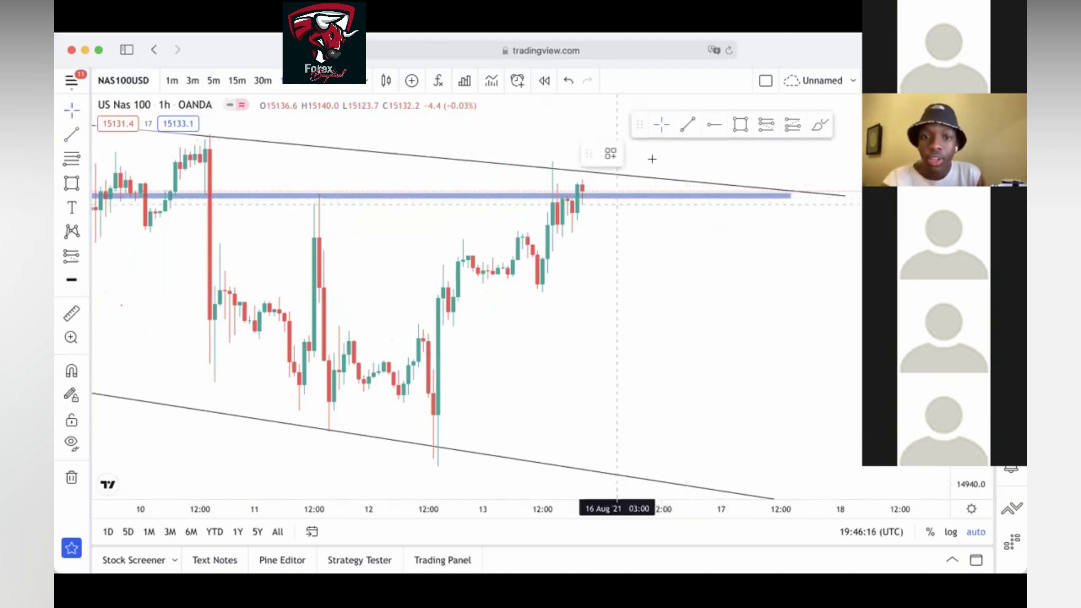
left_click(438, 464)
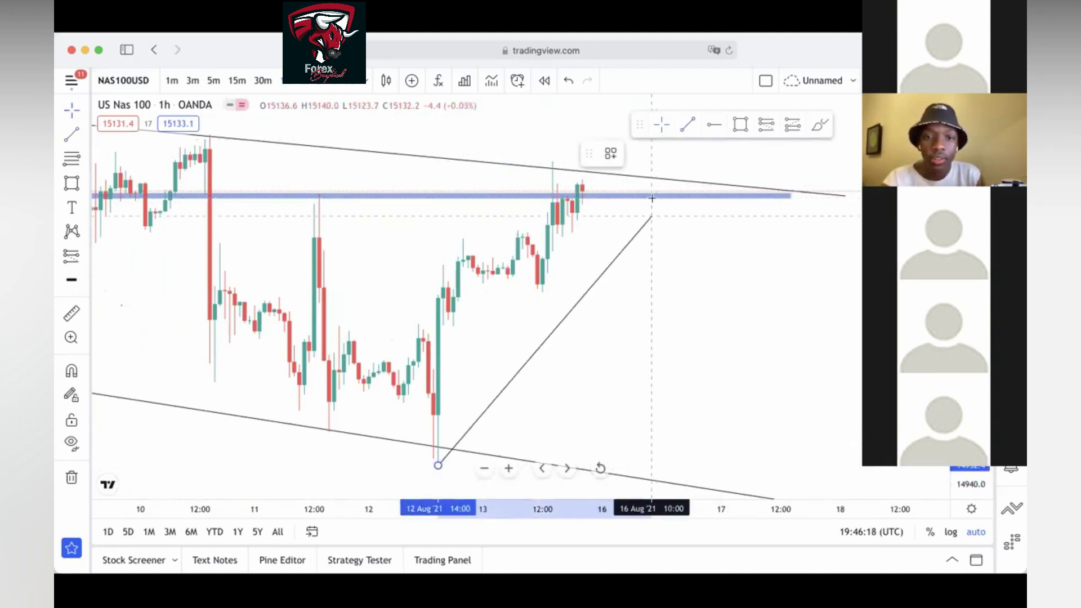
left_click(616, 168)
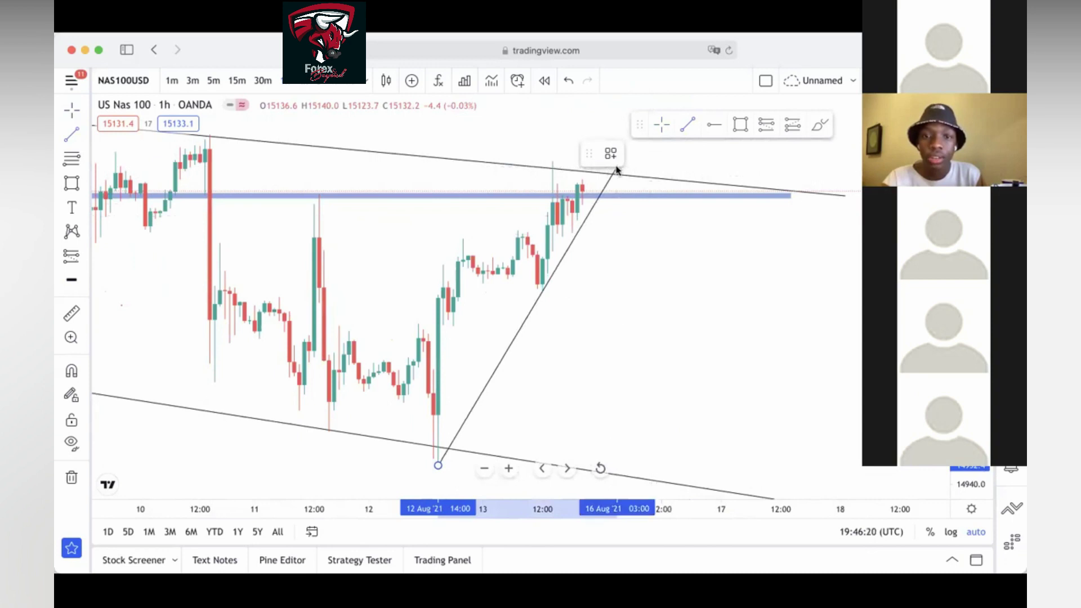
mouse_move(616, 169)
left_mouse_down()
mouse_move(414, 226)
mouse_move(560, 208)
mouse_move(624, 169)
mouse_move(621, 158)
left_mouse_up()
left_click(623, 347)
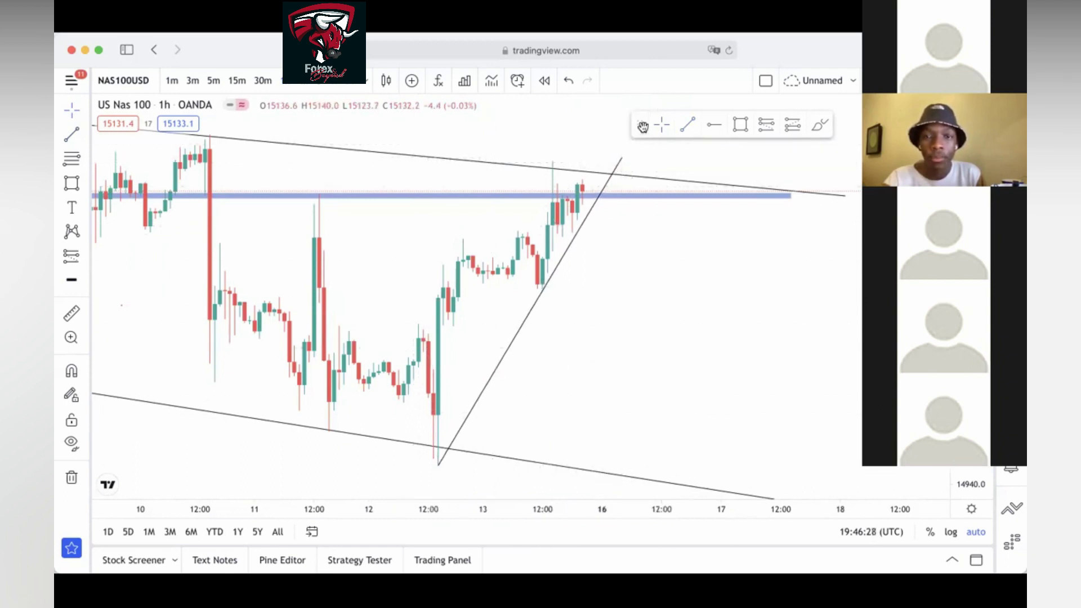
Step: Examine the rising trend line and the blue zone within the falling channel on the 1-hour and 4-hour charts
left_click(484, 468)
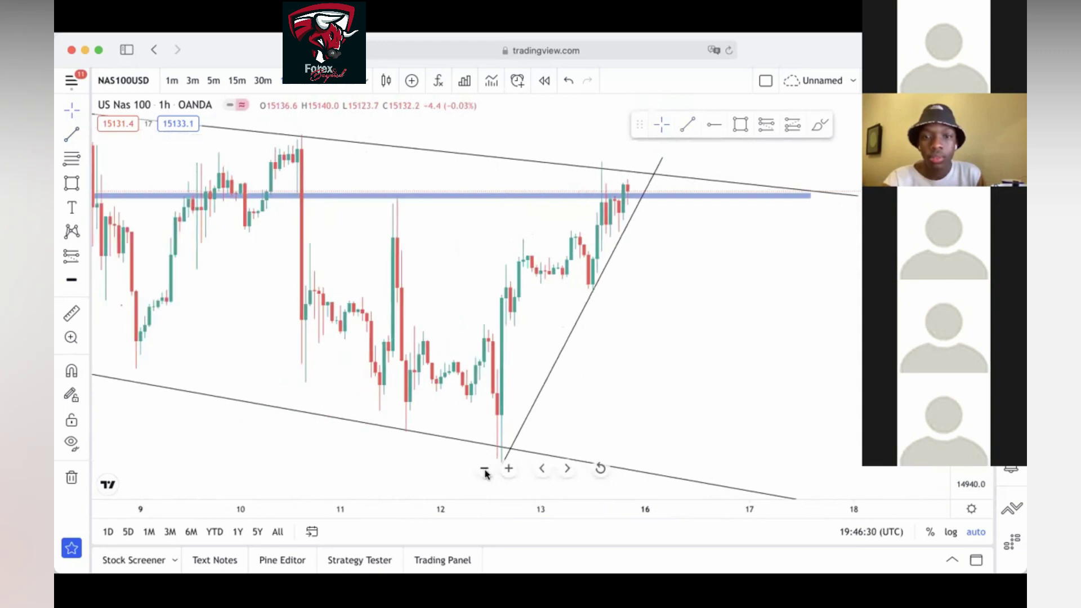
scroll(759, 382, "left", 5)
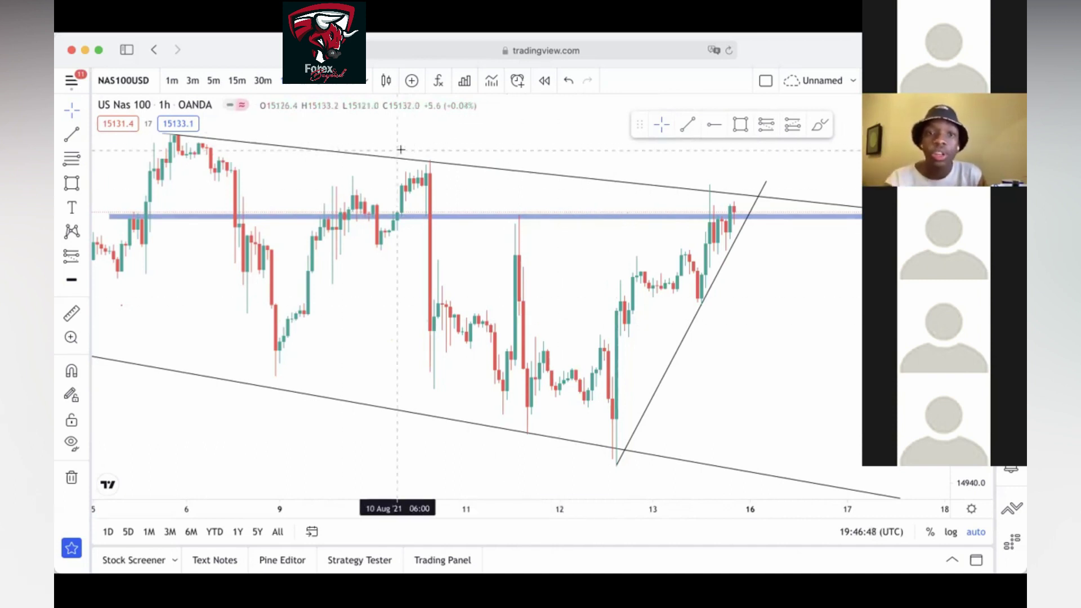
left_click(301, 85)
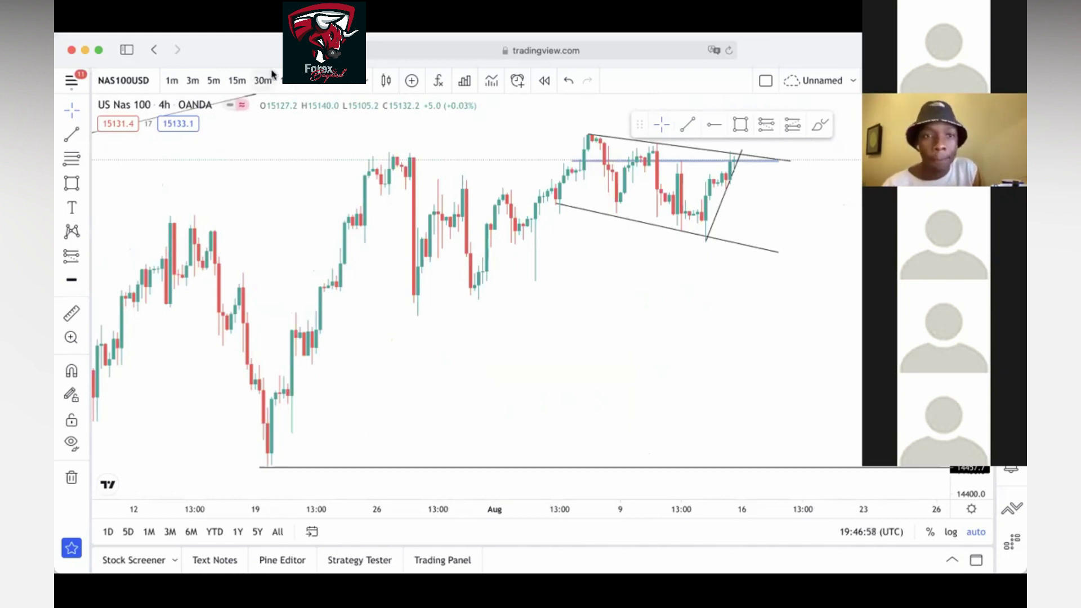
left_click(286, 80)
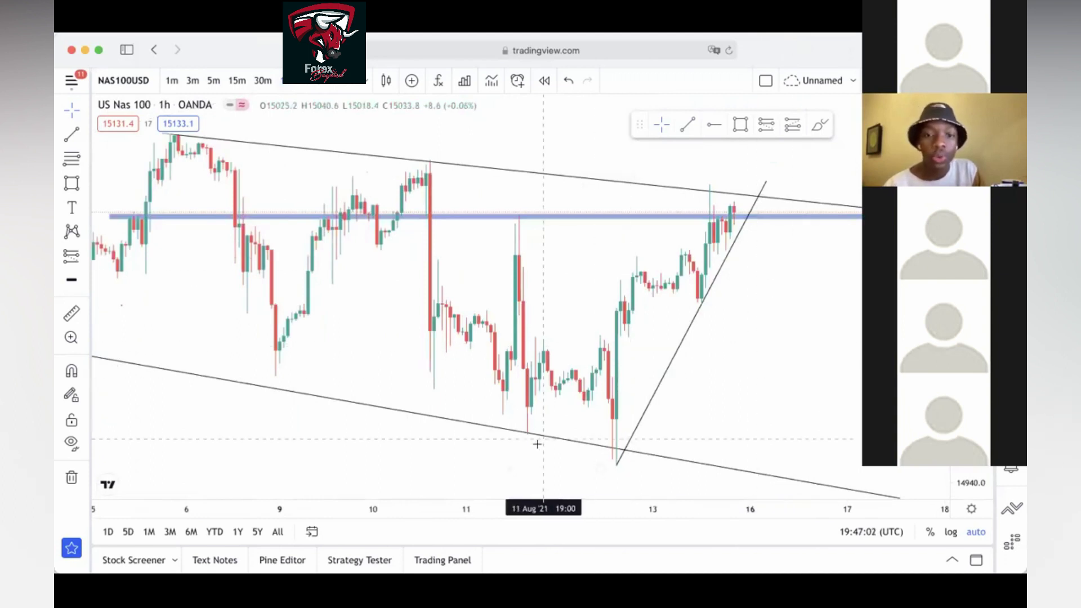
left_click(481, 471)
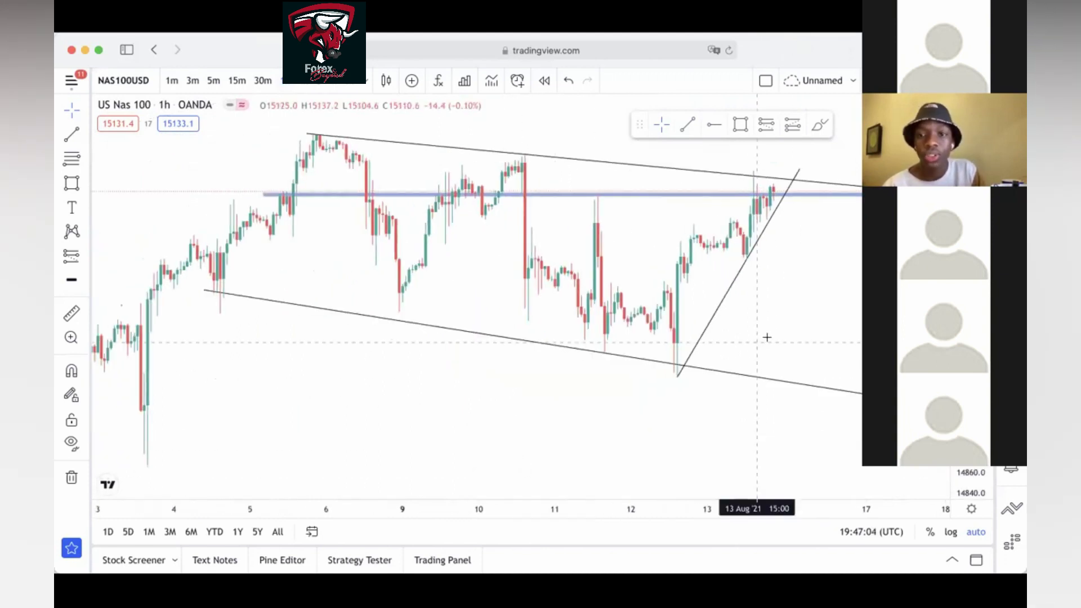
left_click_drag(764, 337, 606, 354)
left_click_drag(558, 418, 507, 471)
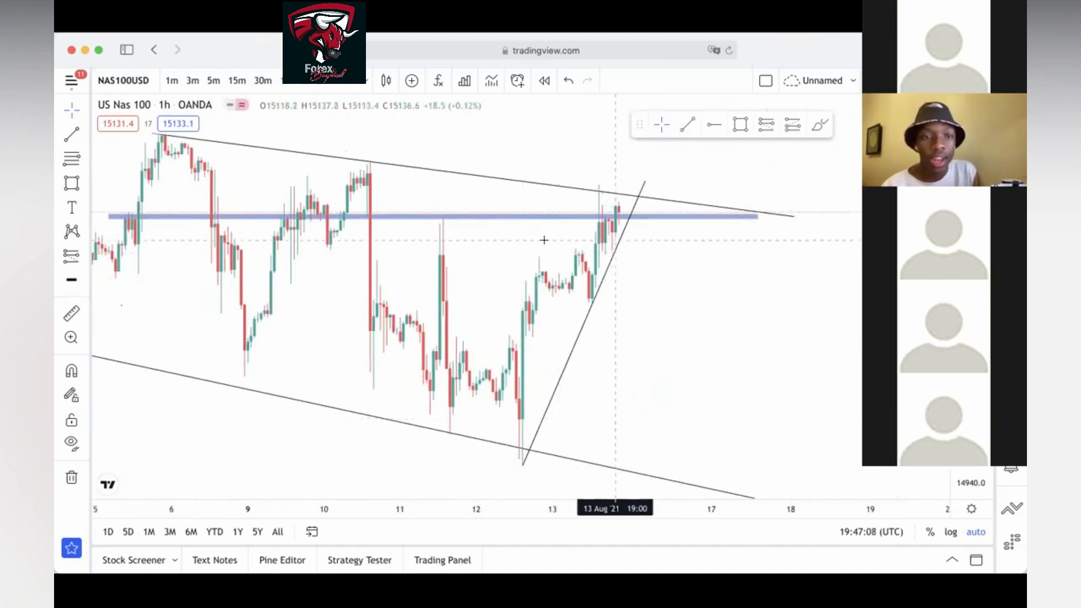
left_click(129, 216)
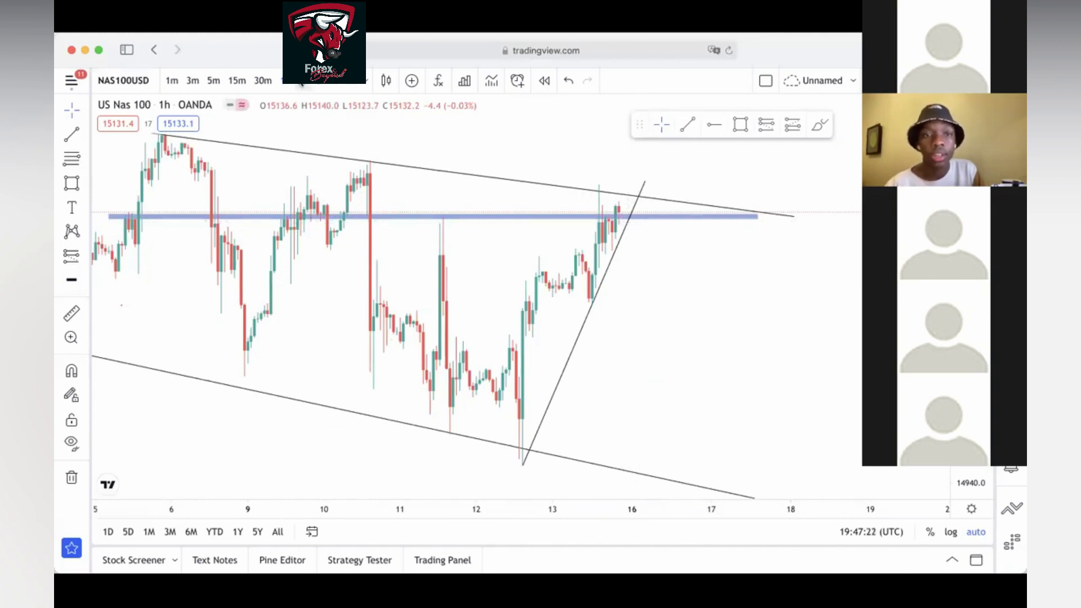
left_click(299, 80)
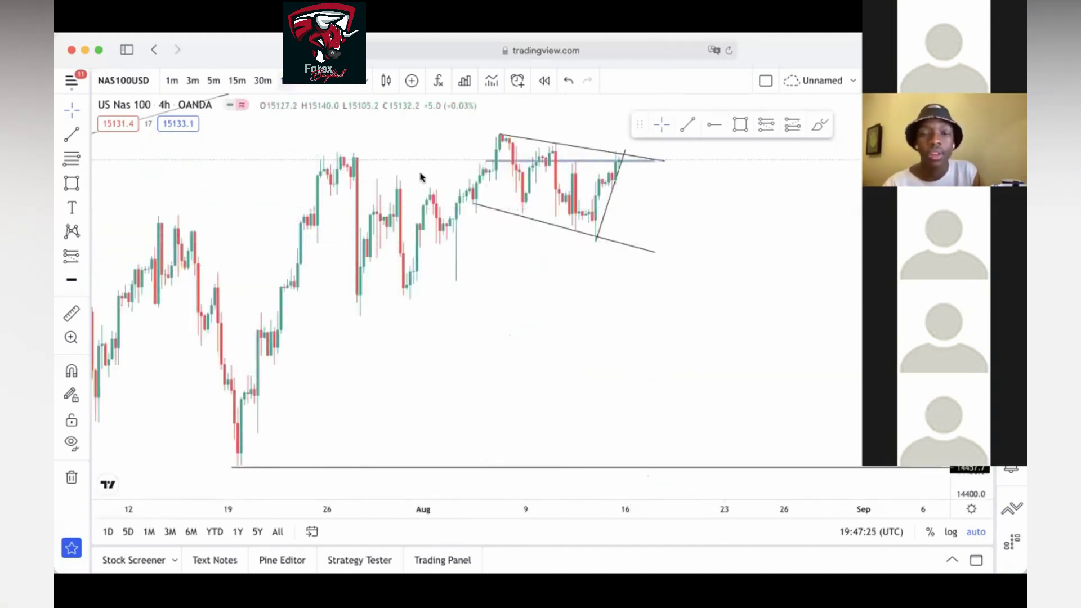
type("60")
key("Return")
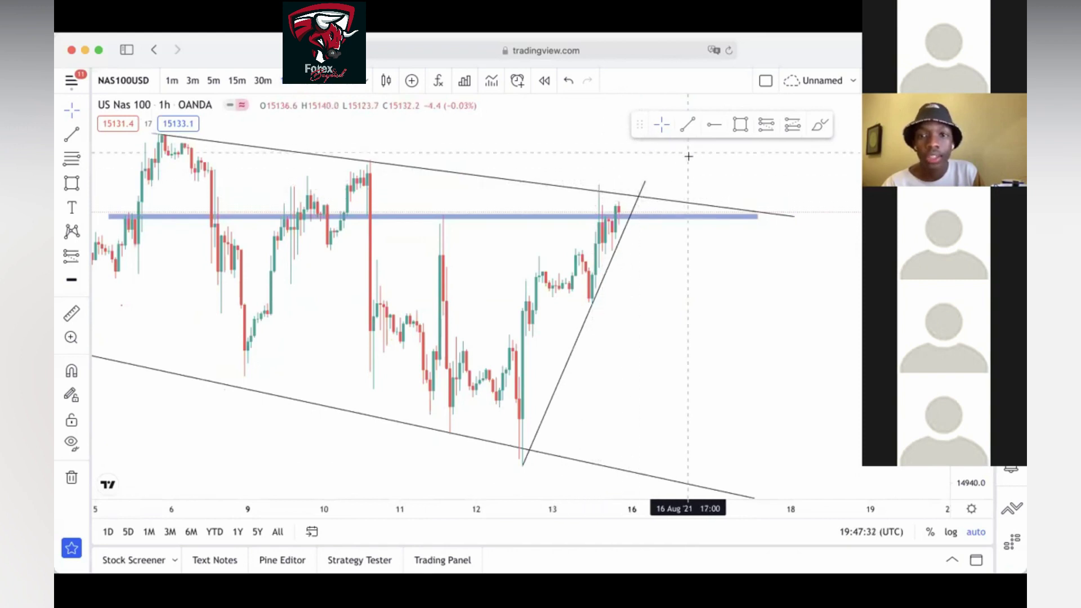
Step: Mark the 13 August high with a short rectangle zone up to 16 Aug 05:00, show the 30-minute chart and thicken the zone
left_click(740, 125)
left_click_drag(595, 190, 647, 195)
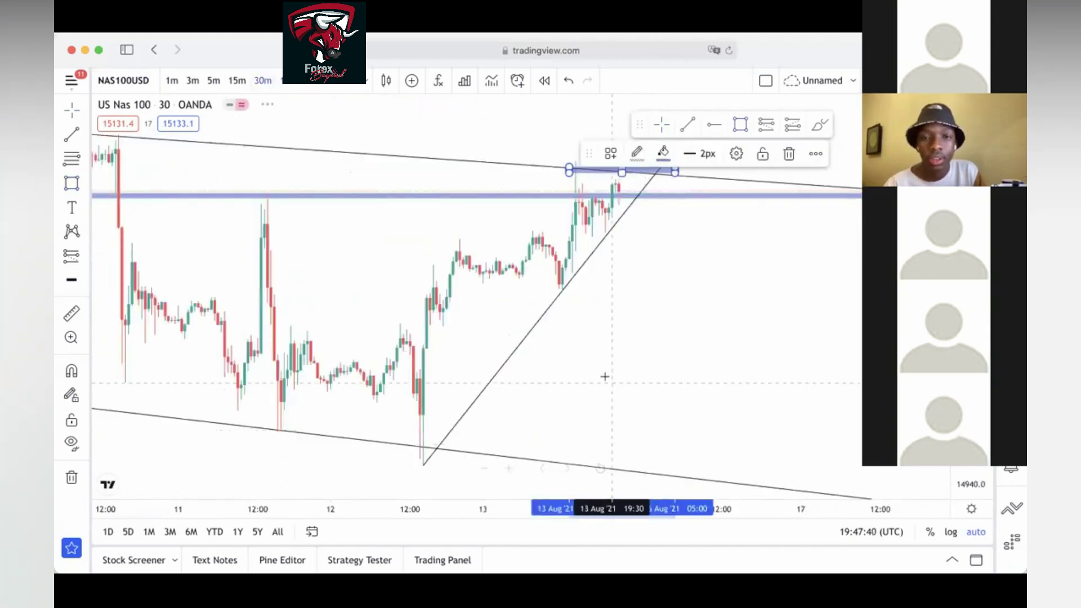
left_click(634, 357)
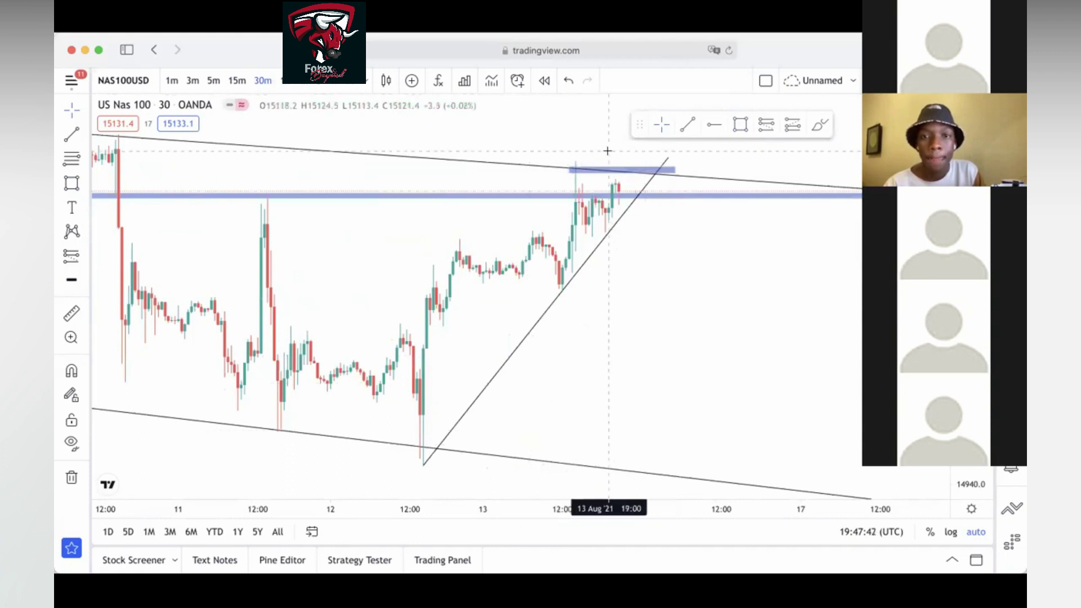
left_click(617, 167)
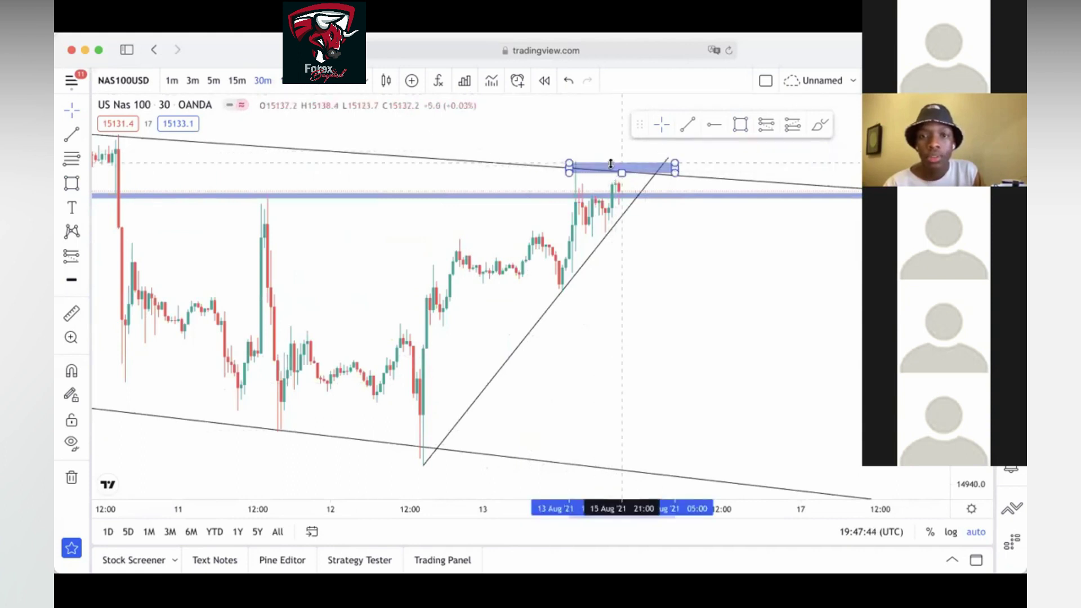
left_click(491, 183)
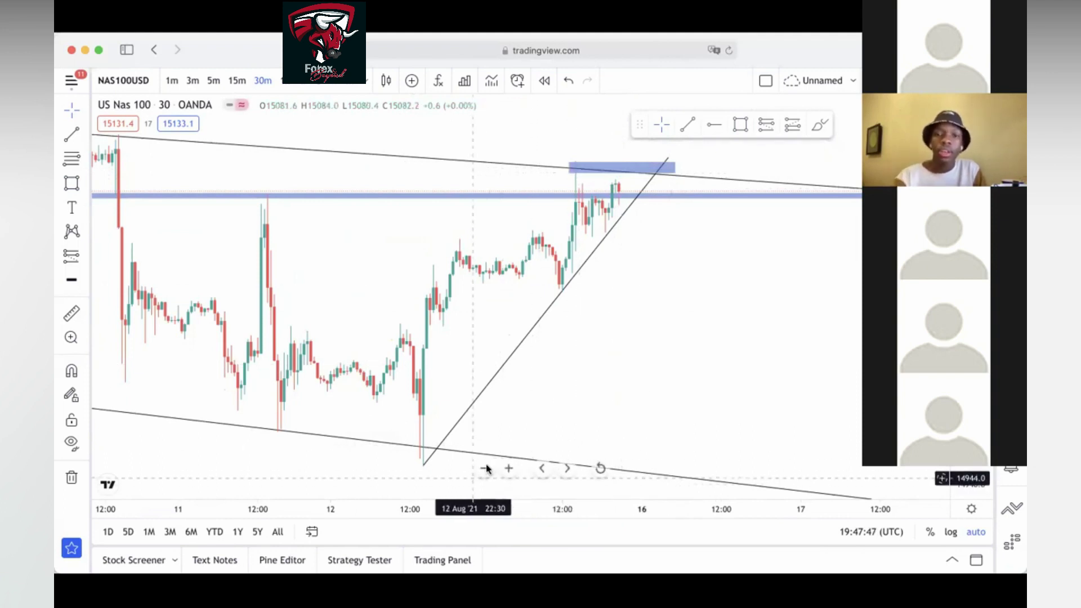
Step: Examine the 30-minute price action around both blue zones, the rising trend line and the falling channel
left_click(485, 468)
left_click(485, 468)
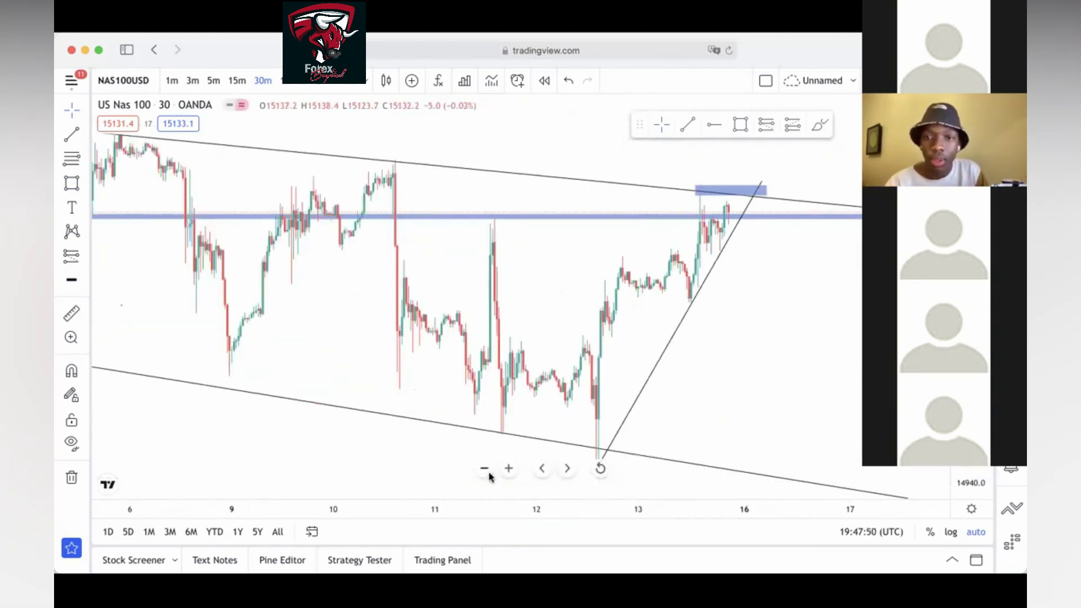
left_click(485, 469)
left_click(485, 469)
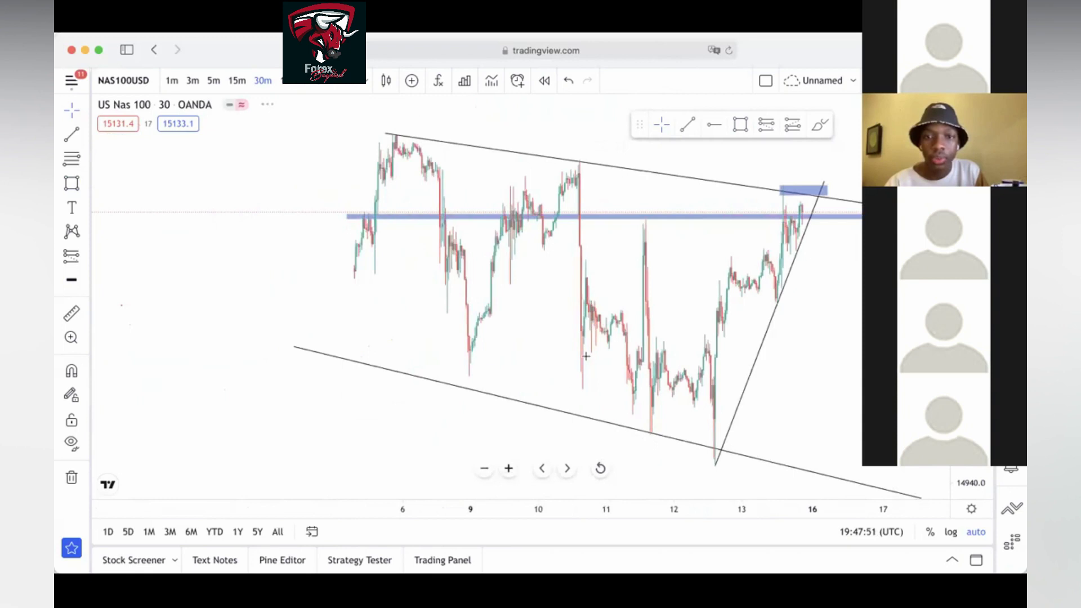
scroll(586, 356, "up", 2)
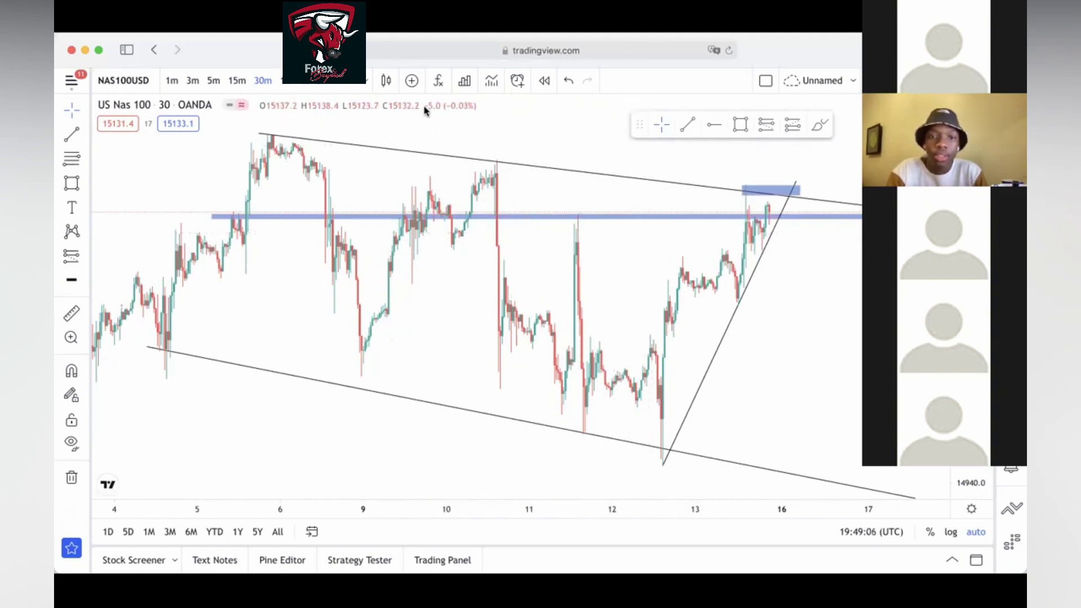
left_click_drag(710, 314, 497, 314)
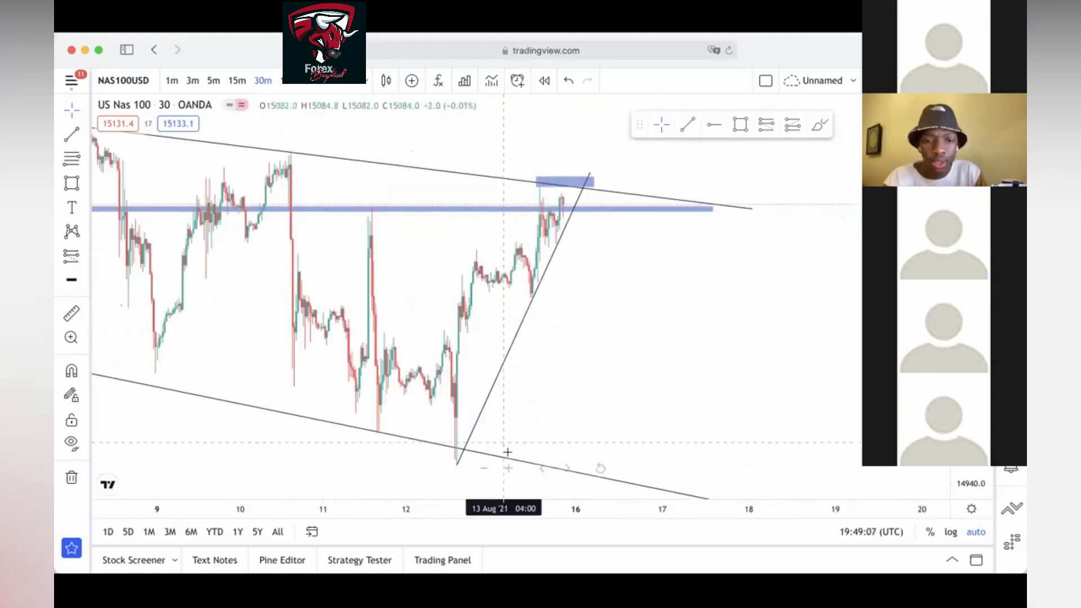
left_click(509, 468)
left_click(508, 468)
left_click_drag(458, 403, 749, 400)
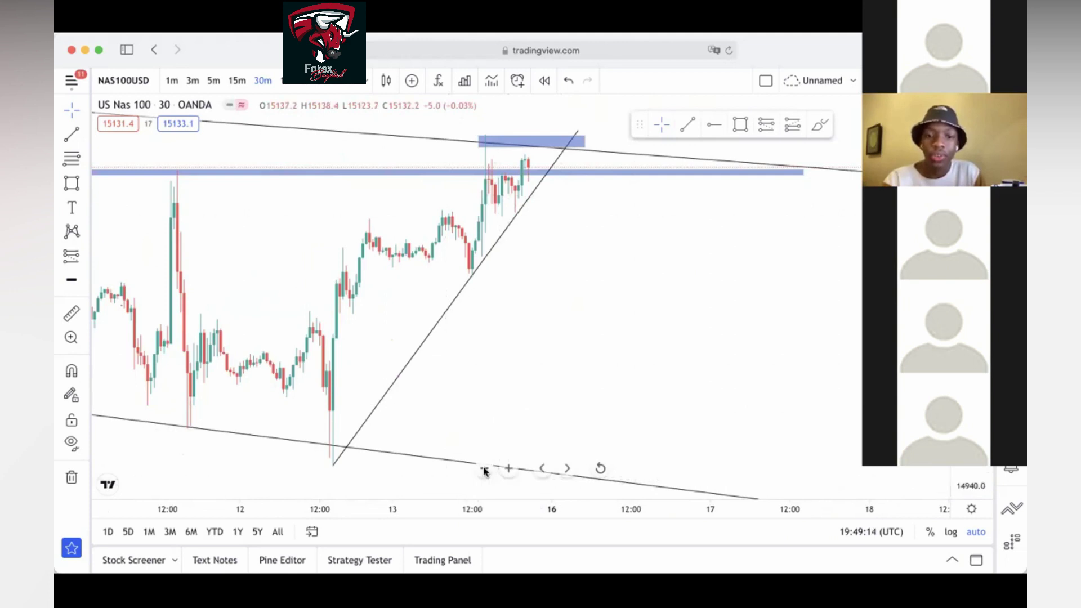
left_click(484, 469)
left_click(484, 469)
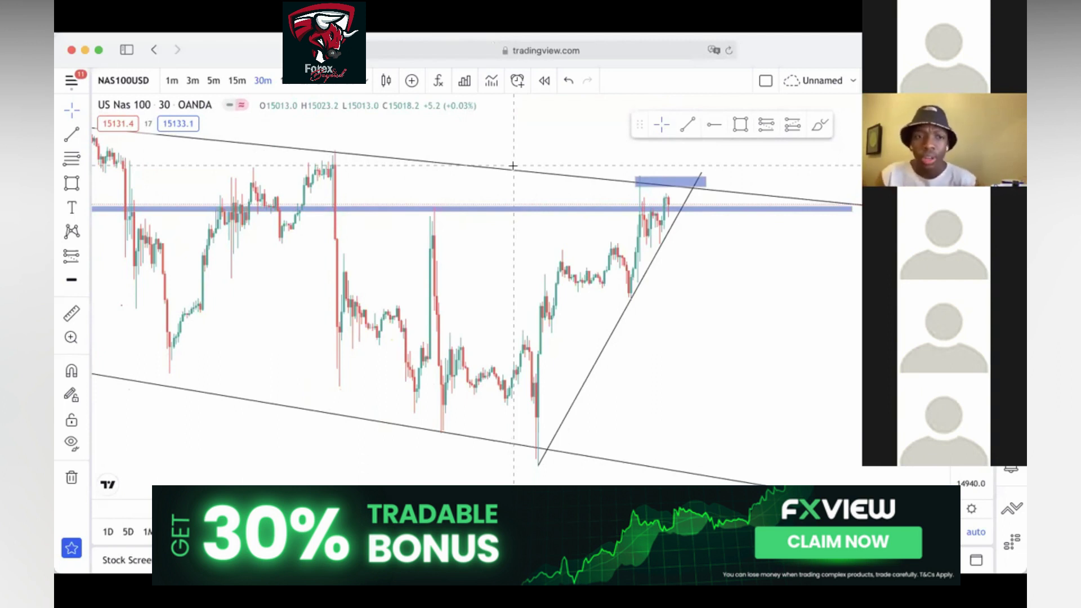
Step: Brush a projected price path from the latest candle, dipping below the long zone and rising above the channel's upper line
scroll(456, 190, "left", 5)
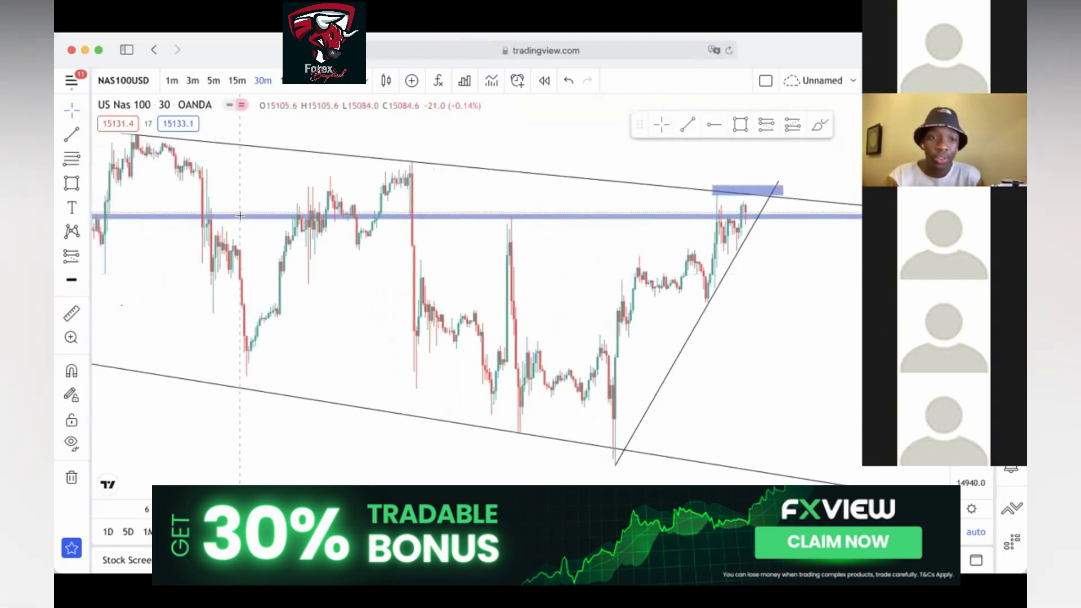
mouse_move(282, 242)
left_mouse_down()
mouse_move(354, 251)
mouse_move(288, 251)
left_mouse_up()
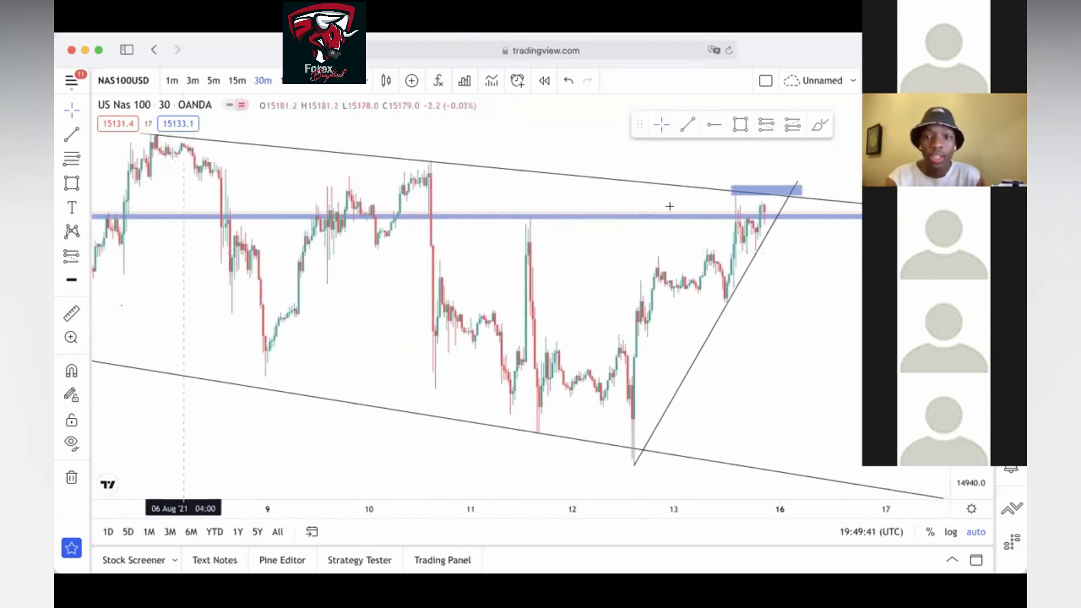
left_click(819, 124)
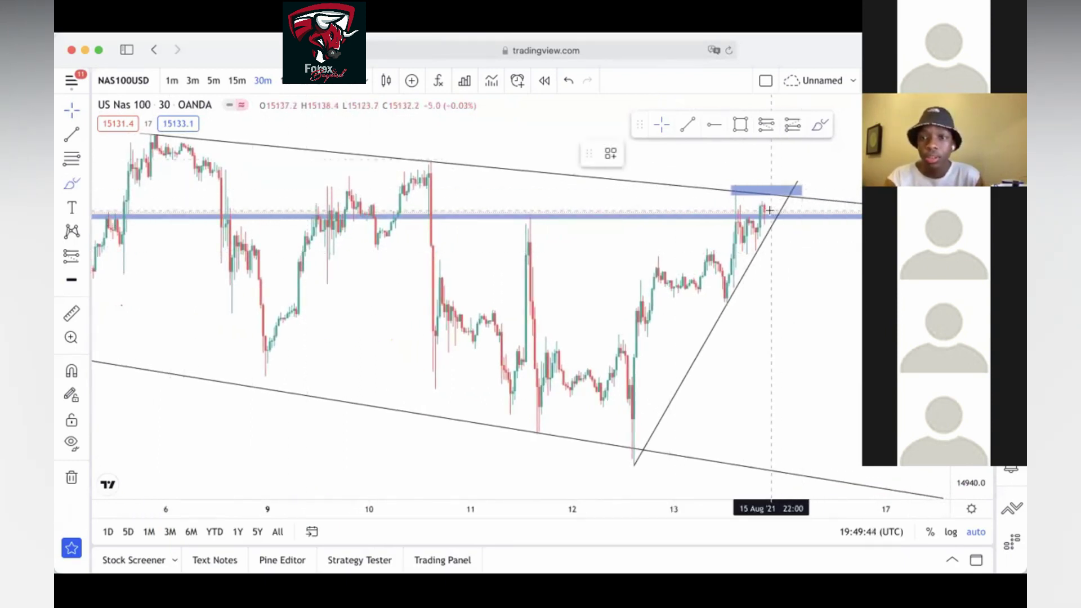
mouse_move(764, 205)
left_mouse_down()
mouse_move(778, 248)
mouse_move(783, 168)
left_mouse_up()
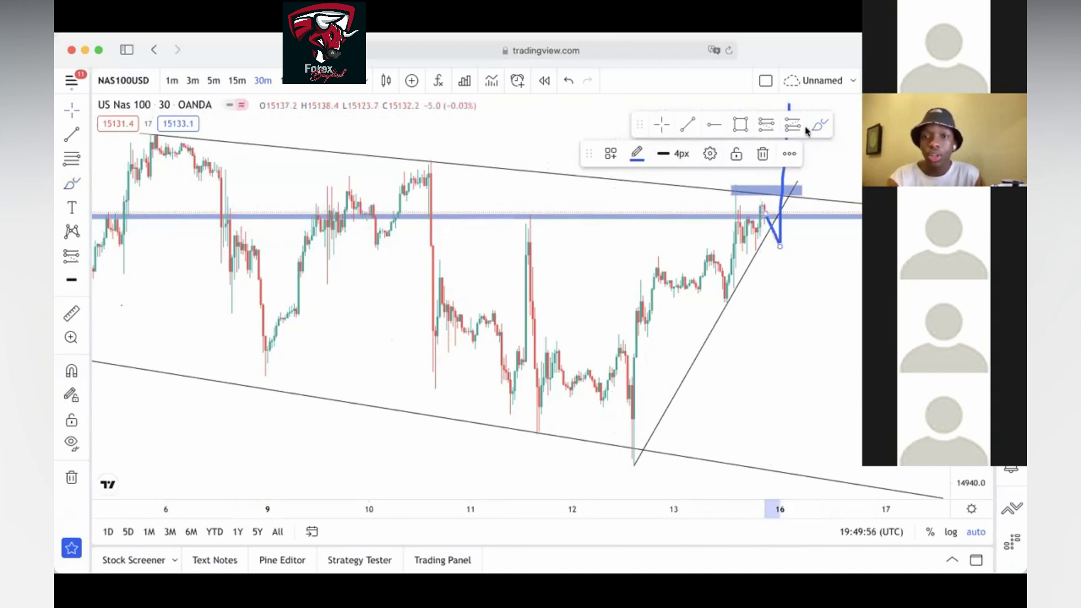
Step: Delete the brush strokes of the projected price path drawn from the latest candle
left_click(762, 154)
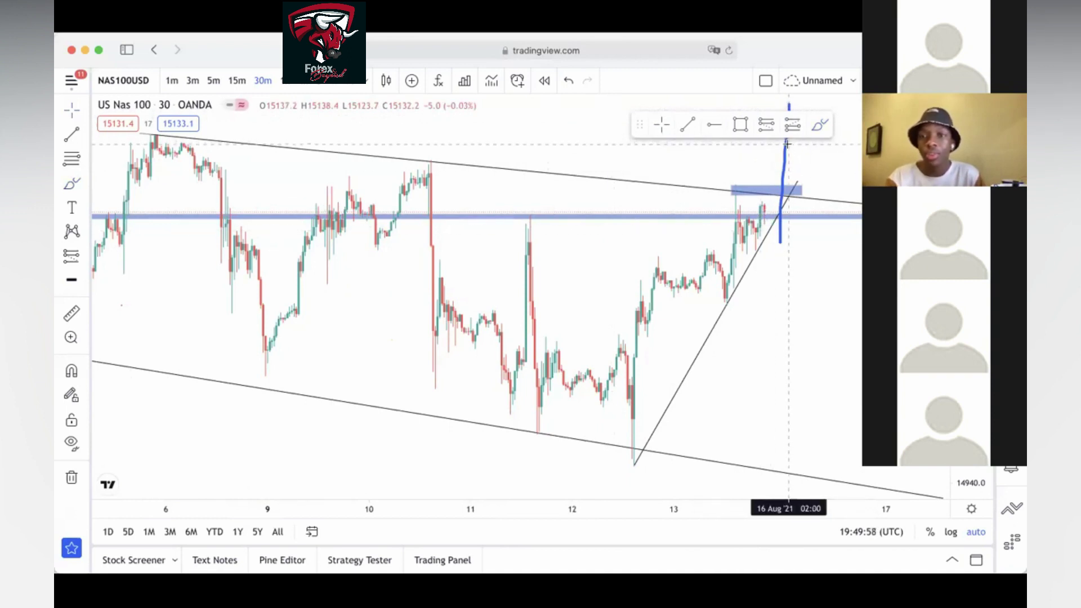
left_click_drag(786, 145, 787, 148)
left_click(765, 155)
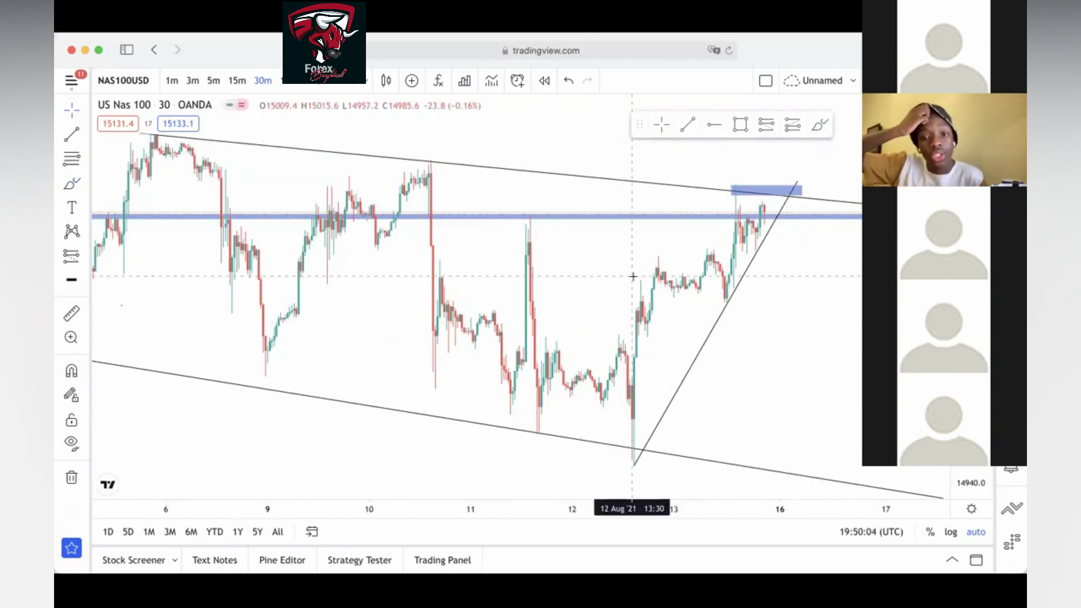
Step: Examine the 30-minute candles from the 12 August low to the short blue zone, up close and within the falling channel
left_click(508, 468)
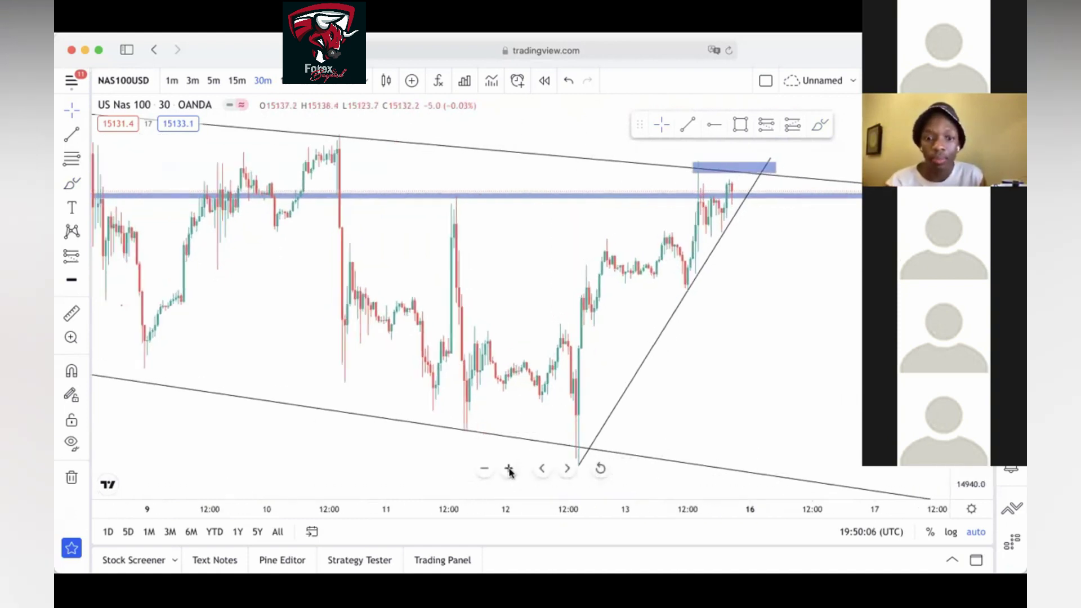
left_click(509, 469)
left_click(509, 470)
left_click(509, 469)
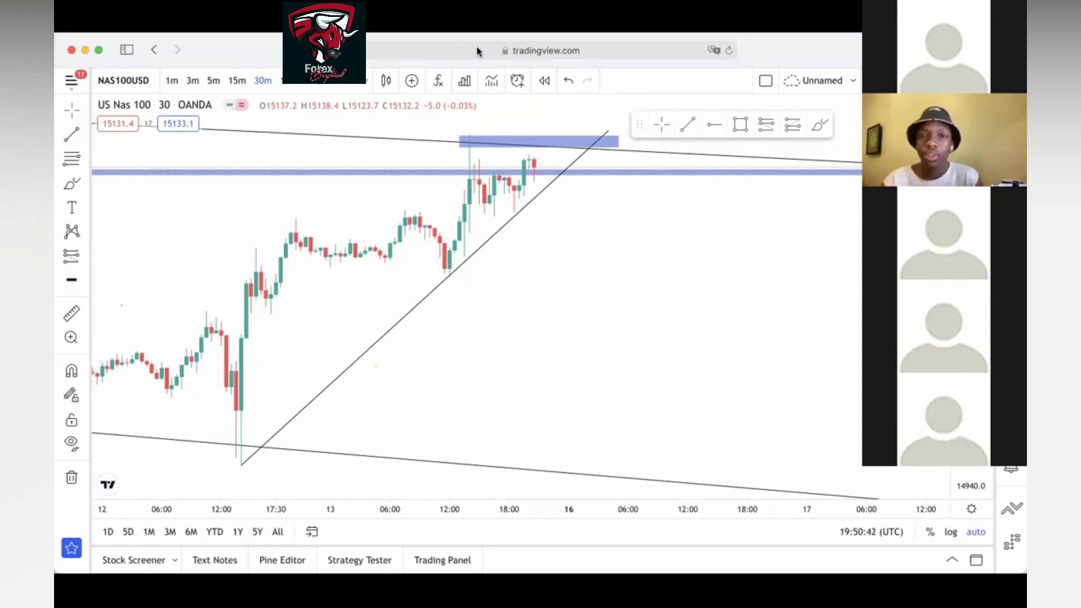
left_click(482, 466)
left_click(483, 466)
left_click(482, 467)
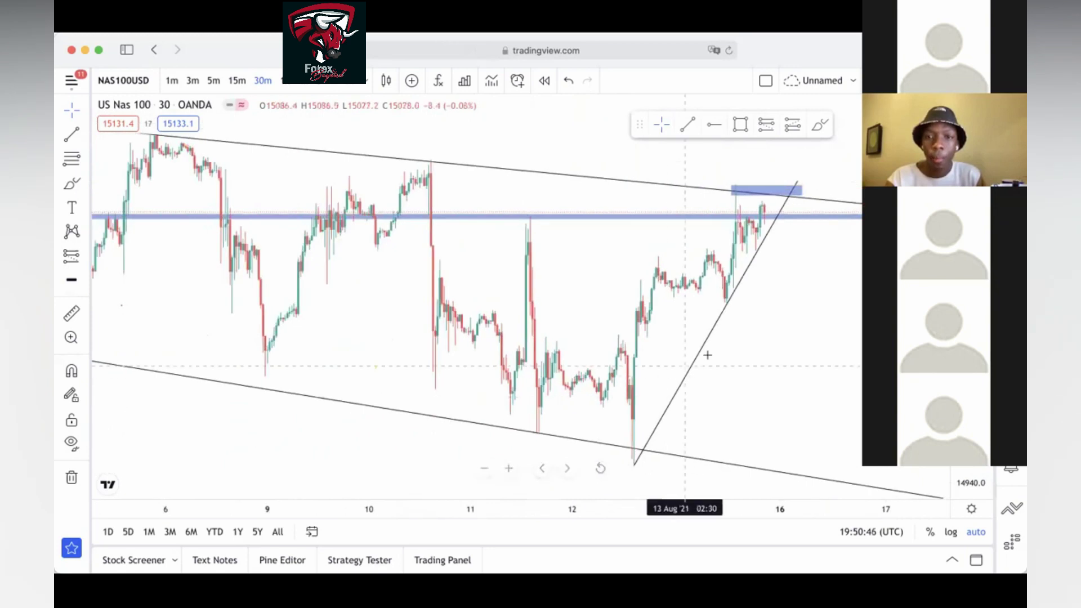
left_click_drag(799, 348, 818, 347)
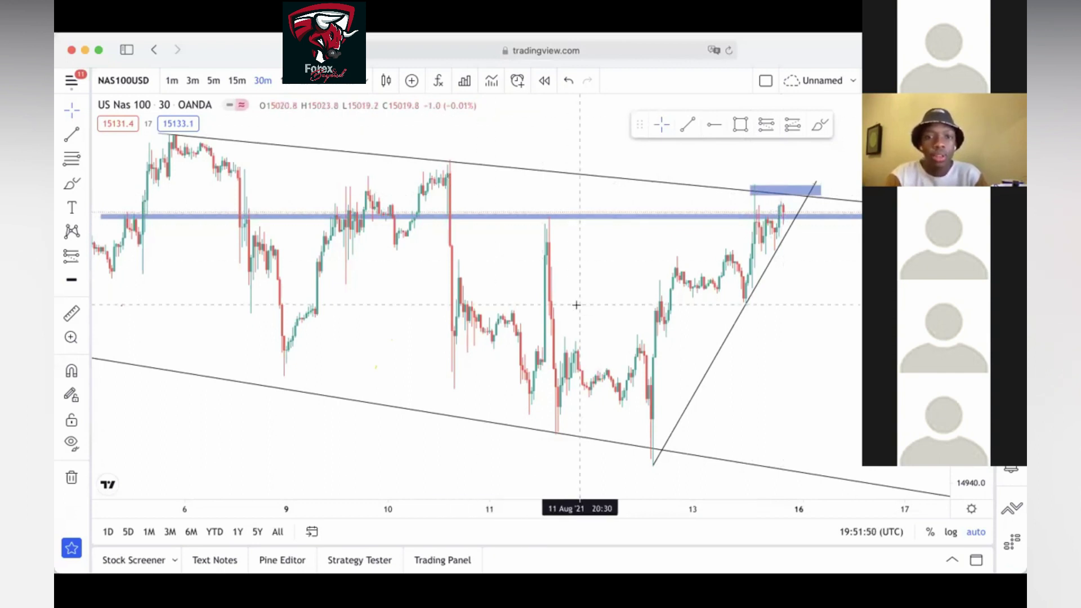
Step: Review the rising trend line from its 12 August start against the long blue zone and the latest 30-minute candles
left_click_drag(578, 305, 517, 263)
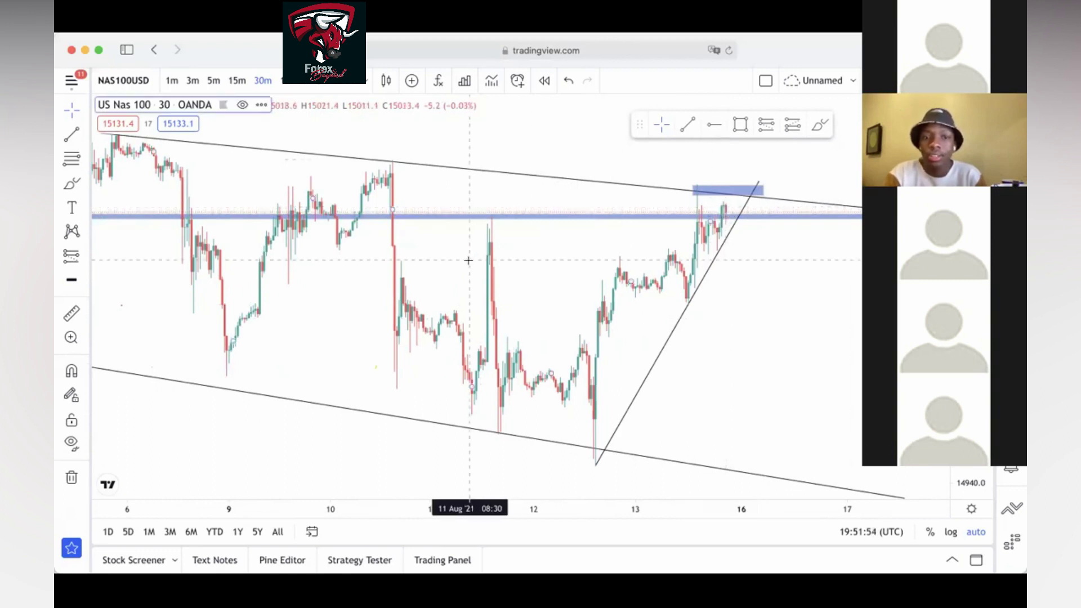
left_click_drag(468, 258, 532, 282)
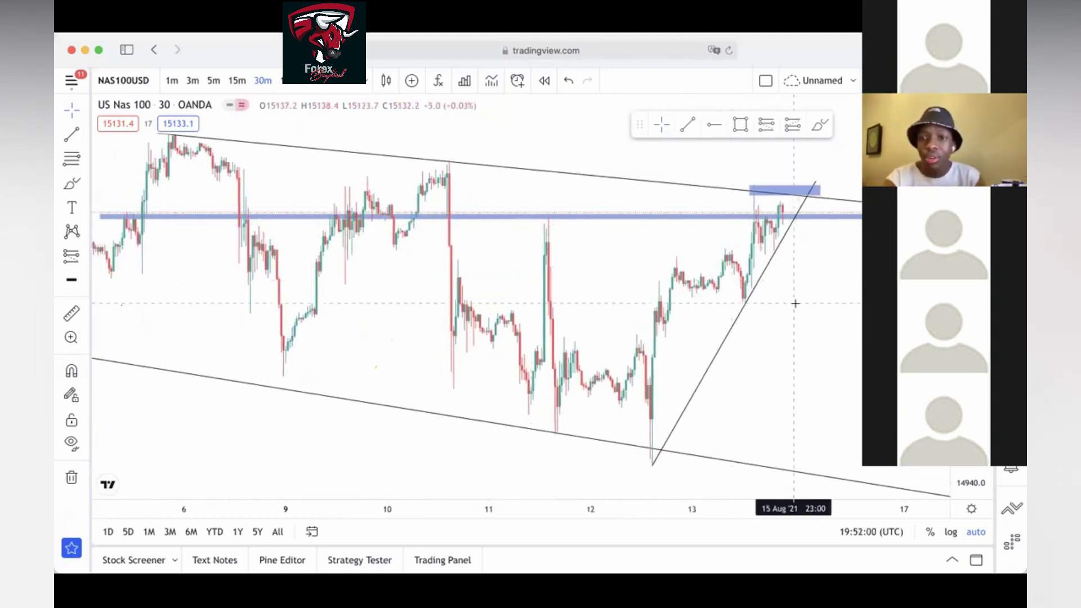
left_click_drag(796, 299, 700, 318)
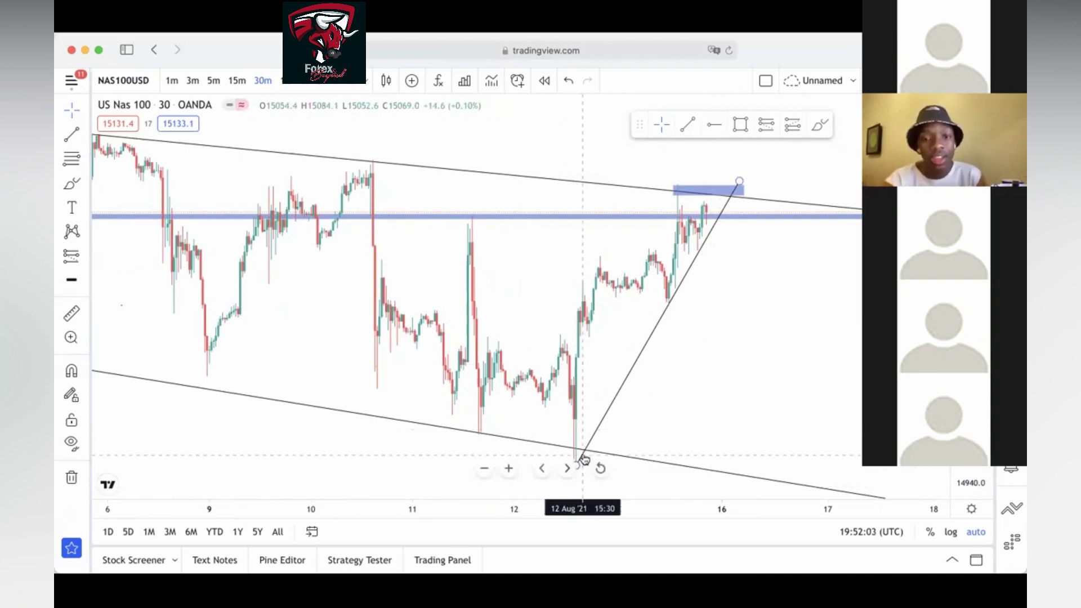
left_click_drag(648, 394, 500, 426)
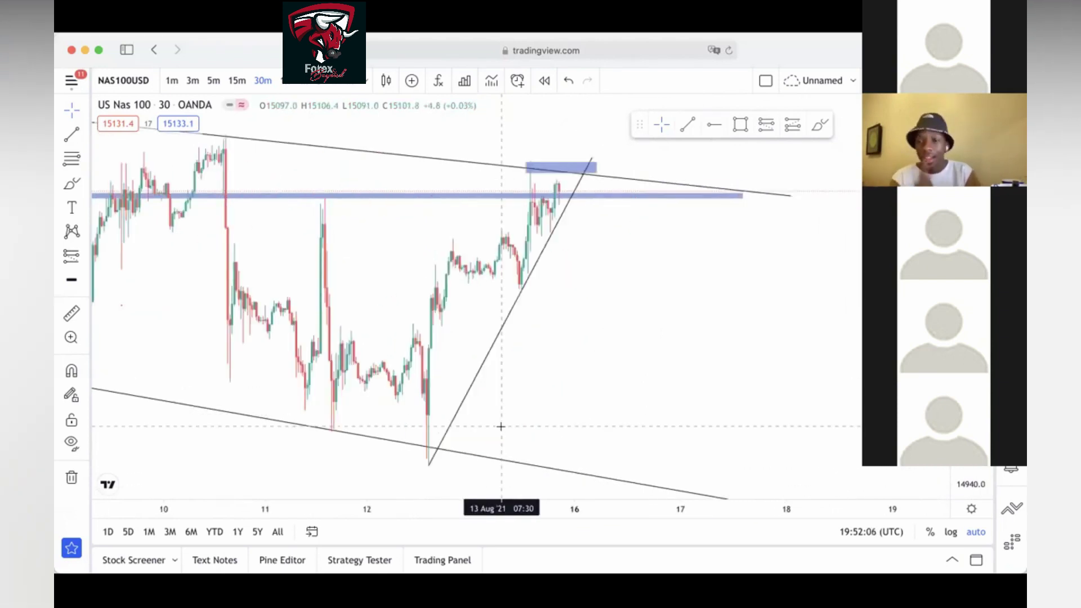
left_click(428, 465)
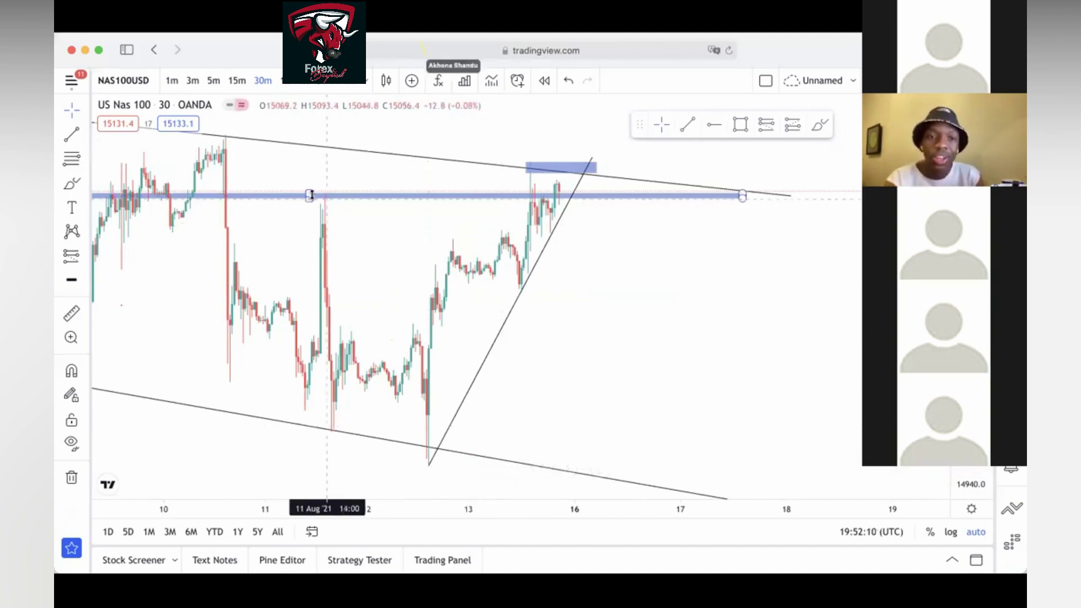
left_click(550, 213)
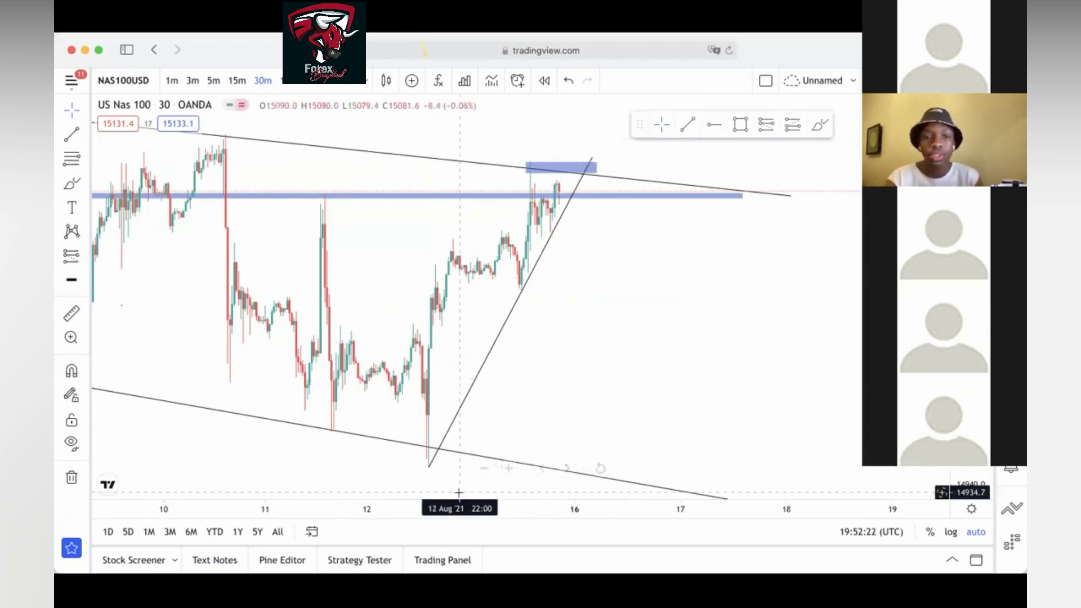
left_click(512, 472)
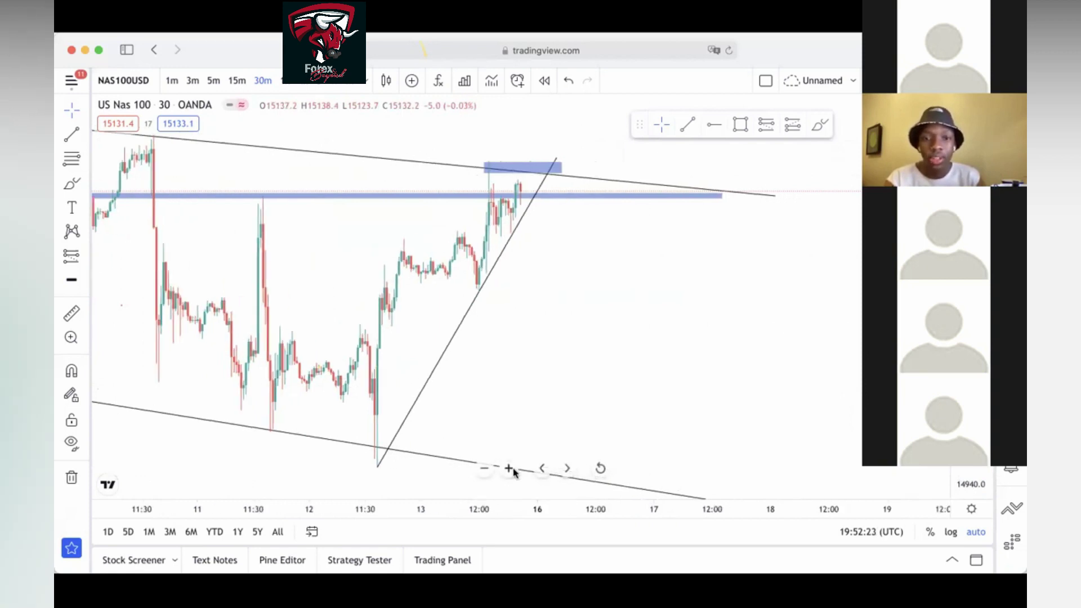
left_click_drag(425, 400, 653, 398)
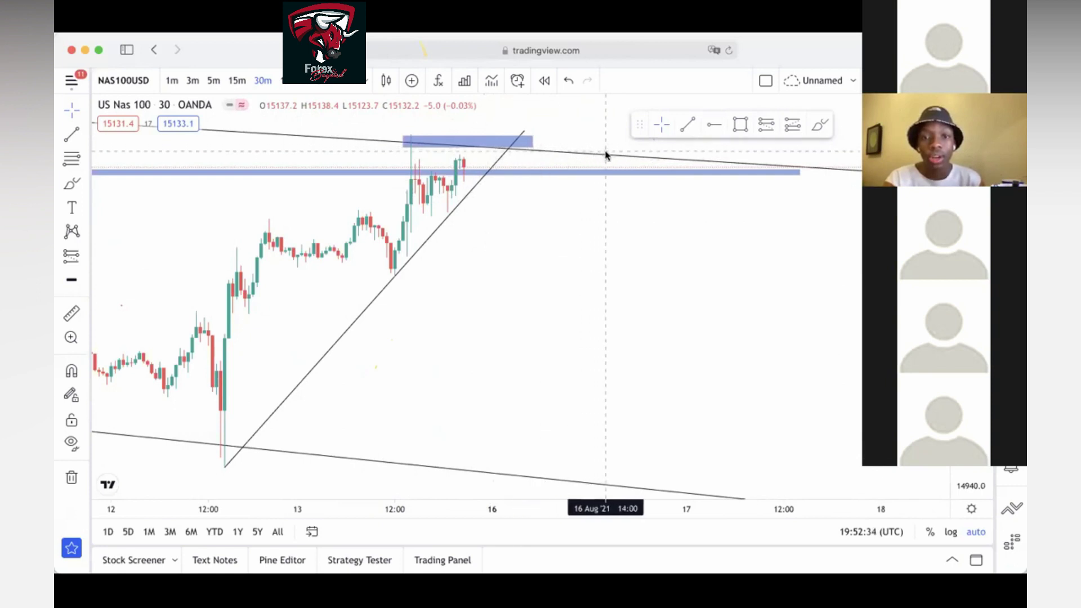
left_click_drag(559, 246, 584, 253)
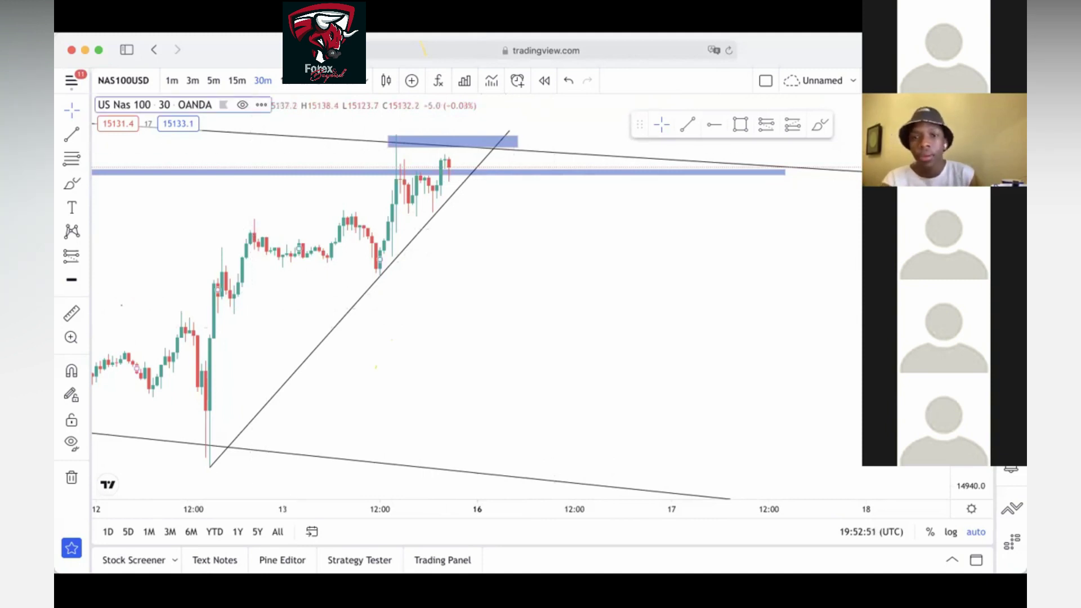
Step: Open TradingView in a new browser tab, find GBPUSD from FXCM and show its chart on the daily timeframe
key("super+t")
left_click(261, 348)
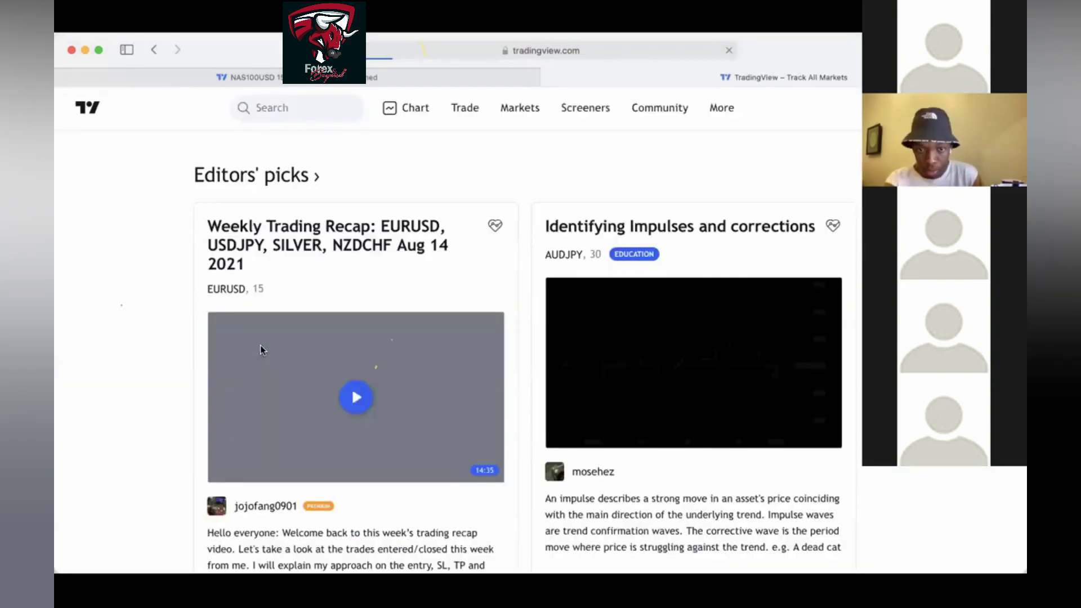
mouse_move(653, 117)
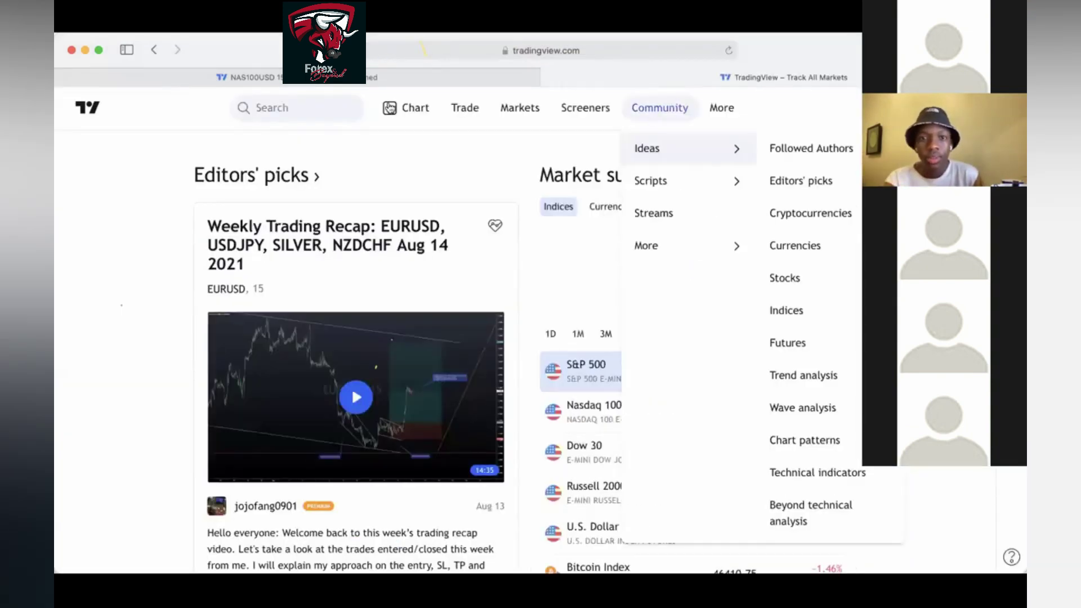
left_click(313, 111)
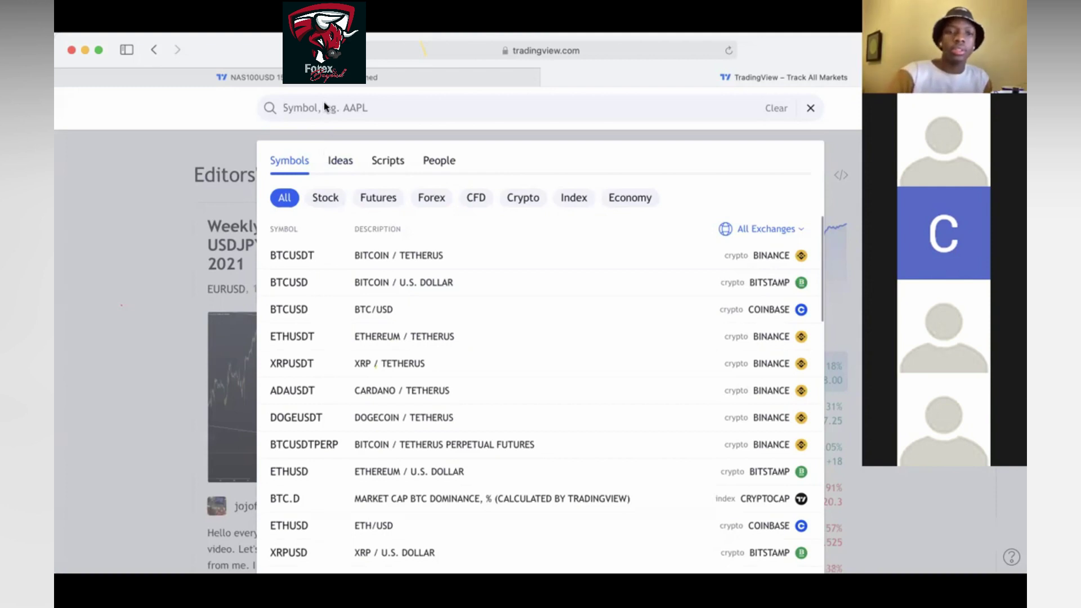
type("gbpusd")
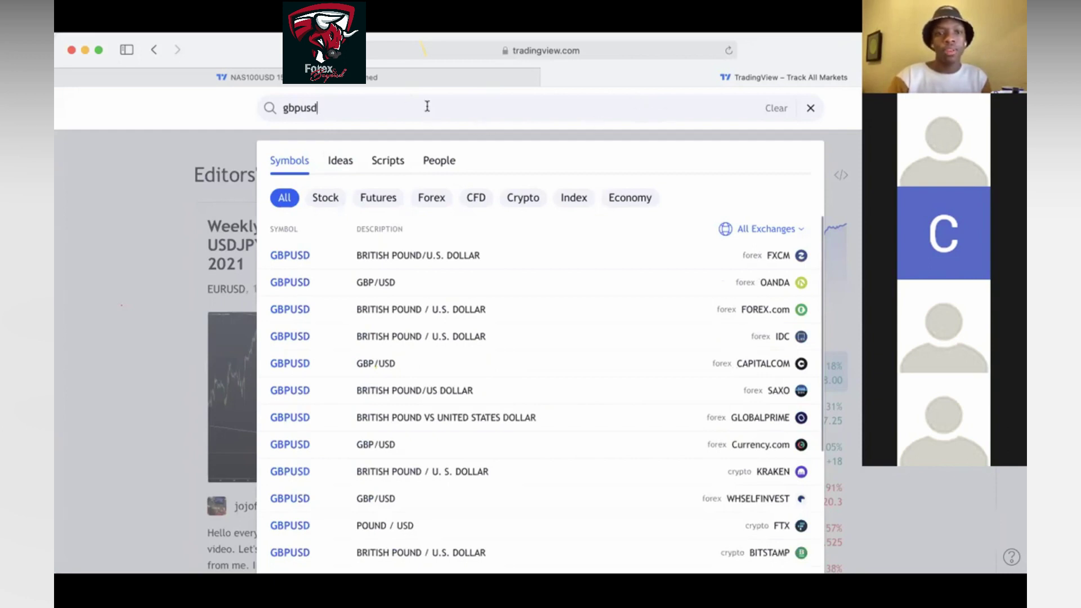
left_click(453, 263)
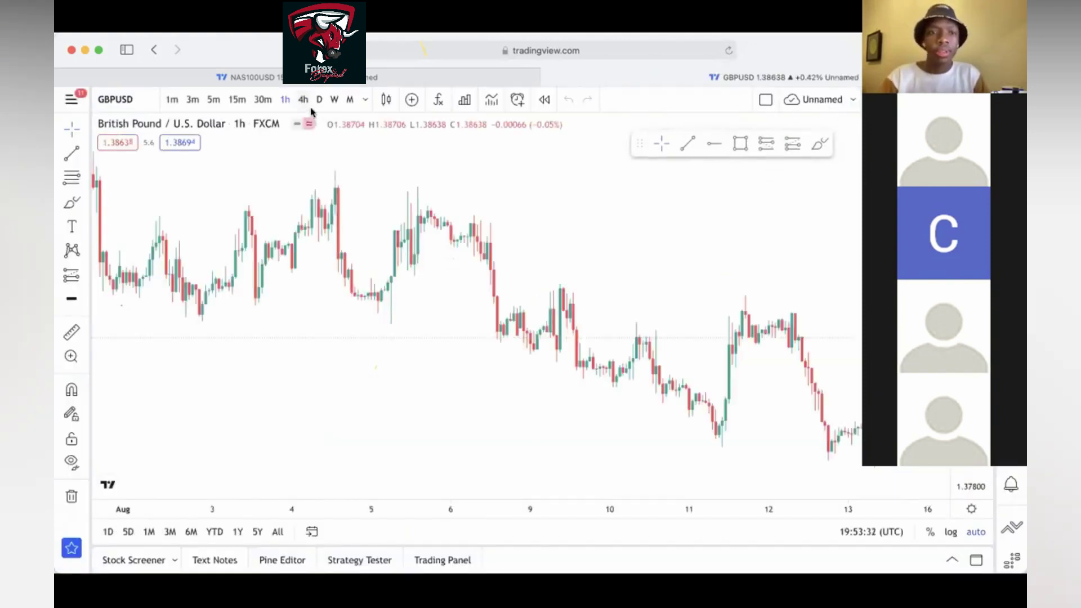
left_click(320, 99)
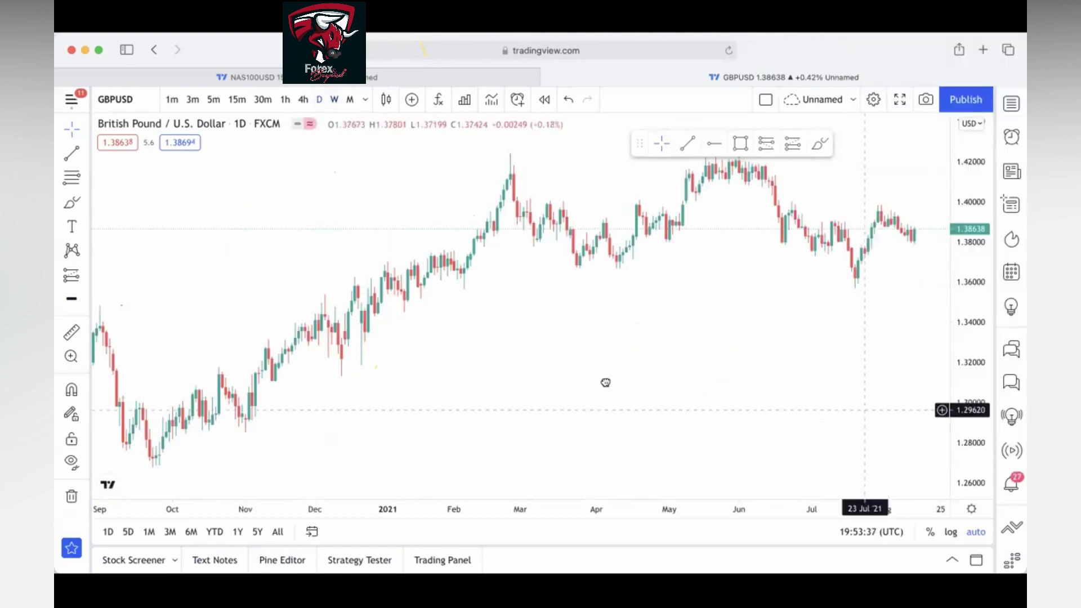
Step: Place a horizontal ray at 1.42384 starting on 12 Feb 2021 to mark the February and June highs
left_click_drag(605, 382, 319, 172)
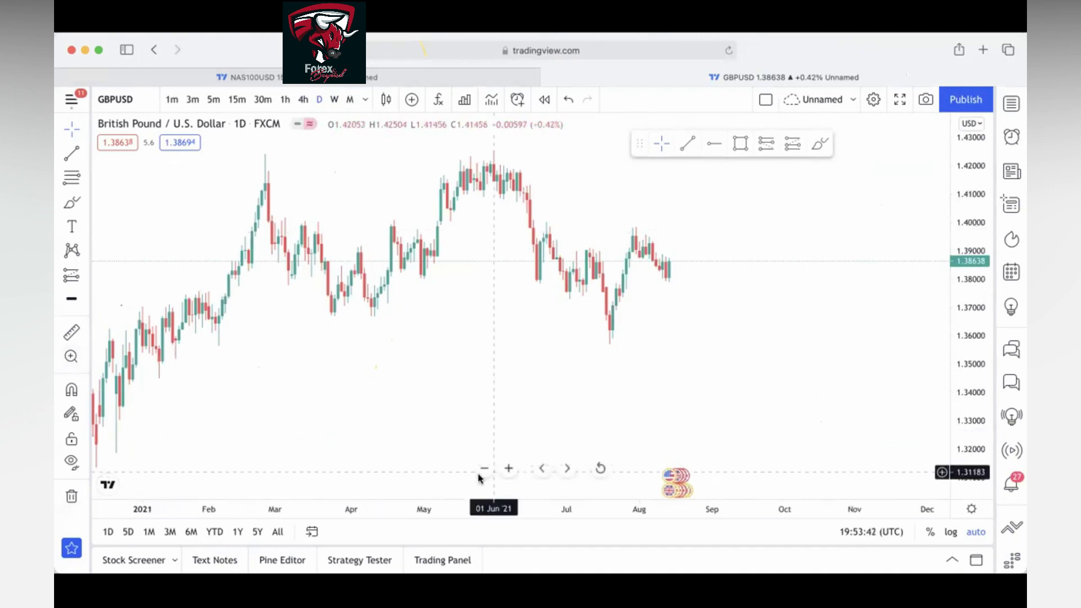
left_click(483, 469)
left_click(482, 472)
left_click(481, 472)
left_click(483, 471)
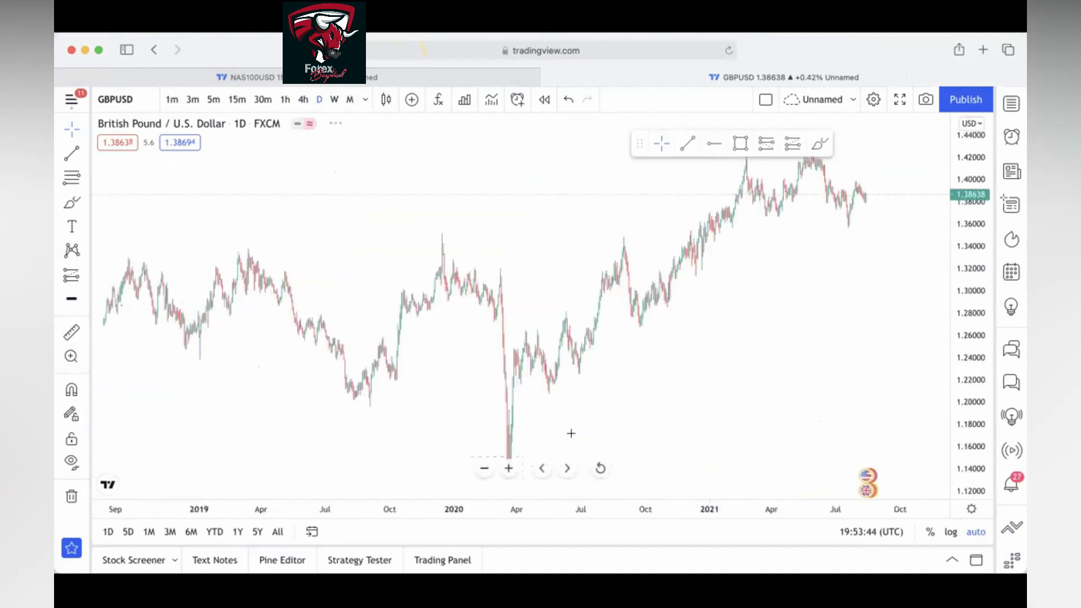
left_click_drag(407, 441, 343, 455)
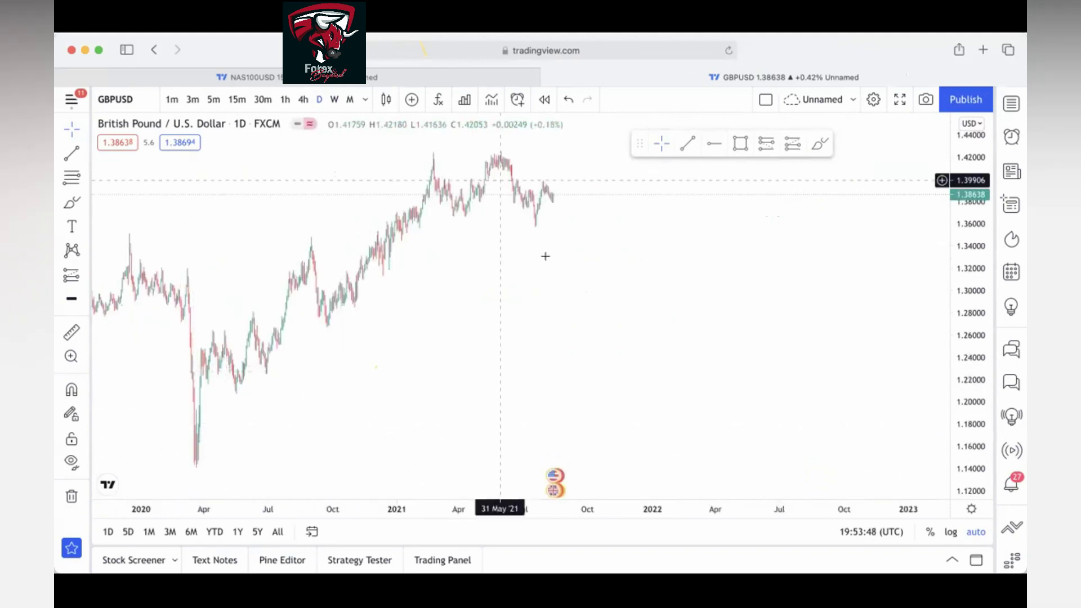
left_click(508, 468)
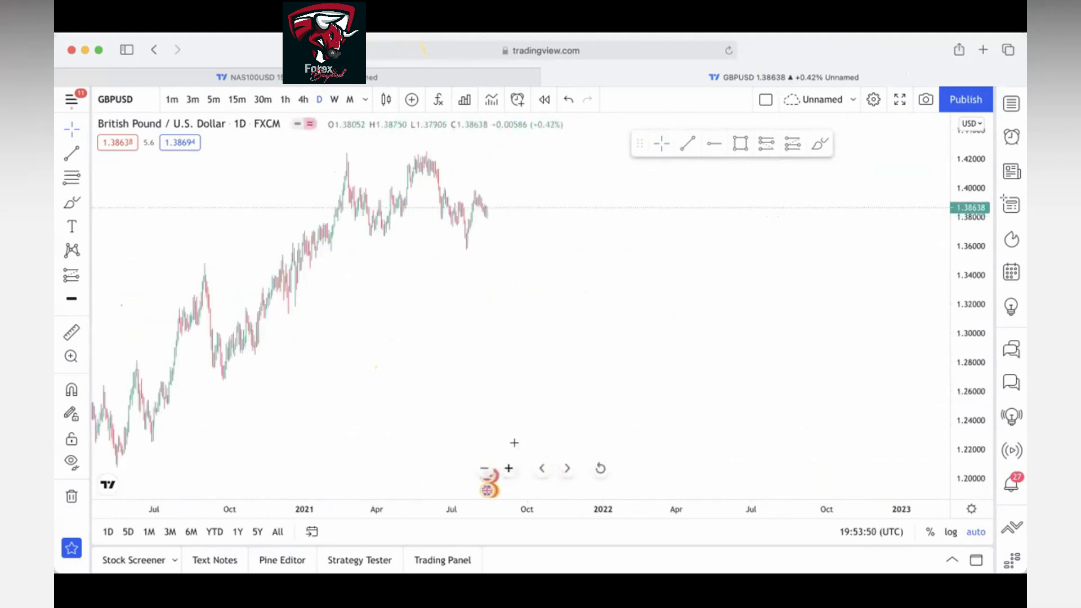
left_click(508, 468)
left_click(690, 146)
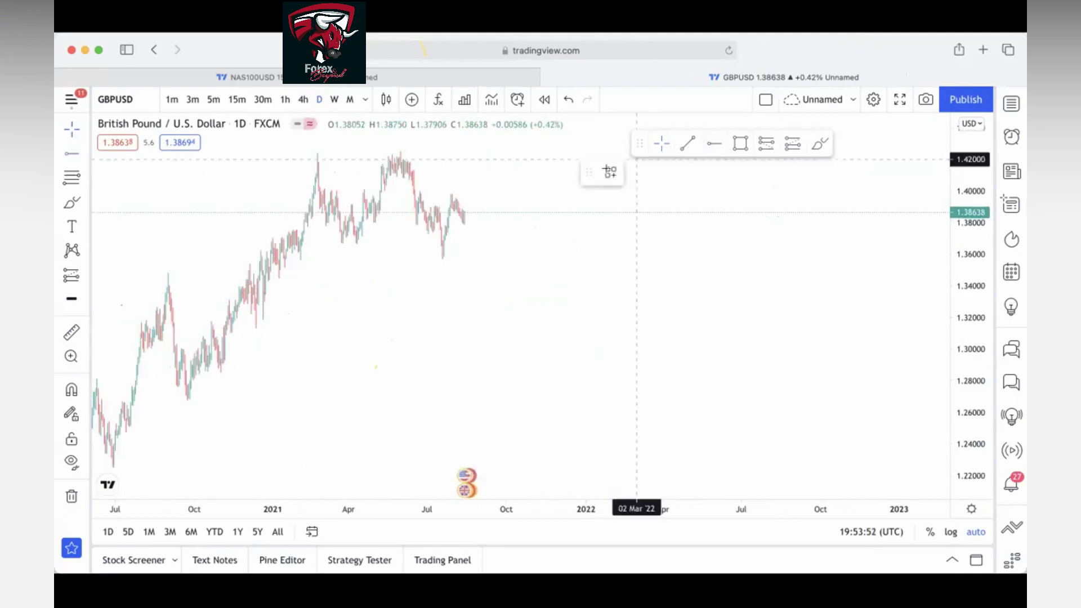
left_click(308, 153)
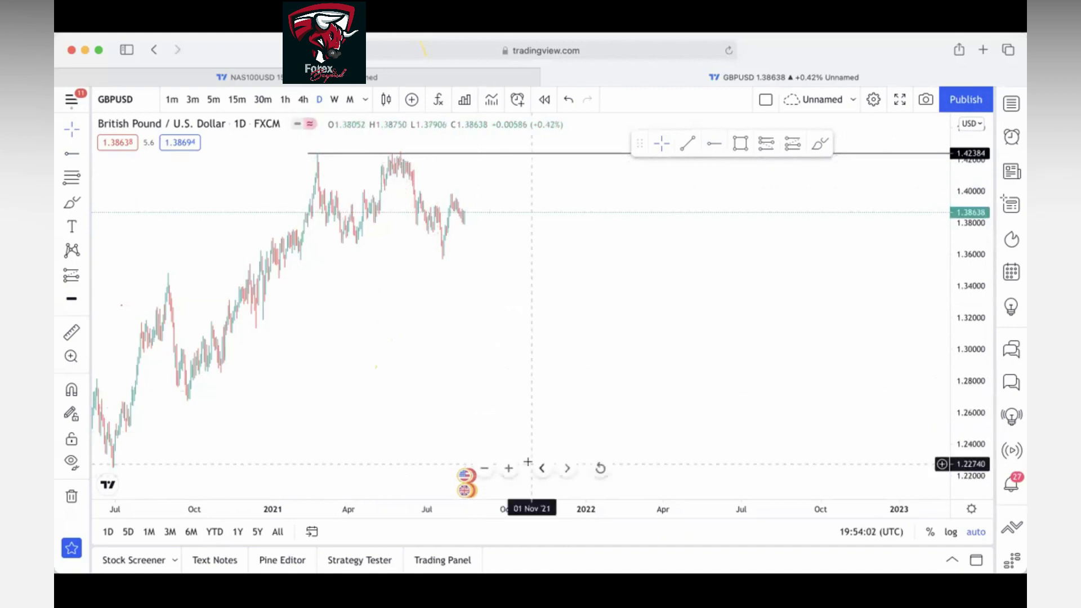
Step: Mark the July 2021 low with a second horizontal ray and adjust it to 1.35815, starting just before the low
left_click(508, 467)
left_click(506, 468)
left_click_drag(355, 373, 635, 362)
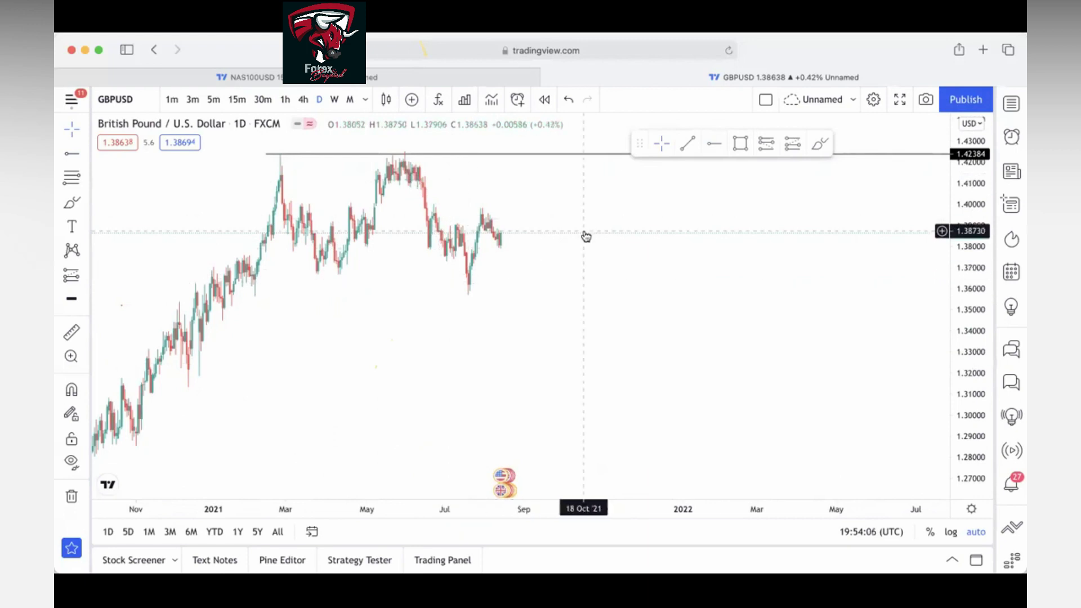
left_click(712, 141)
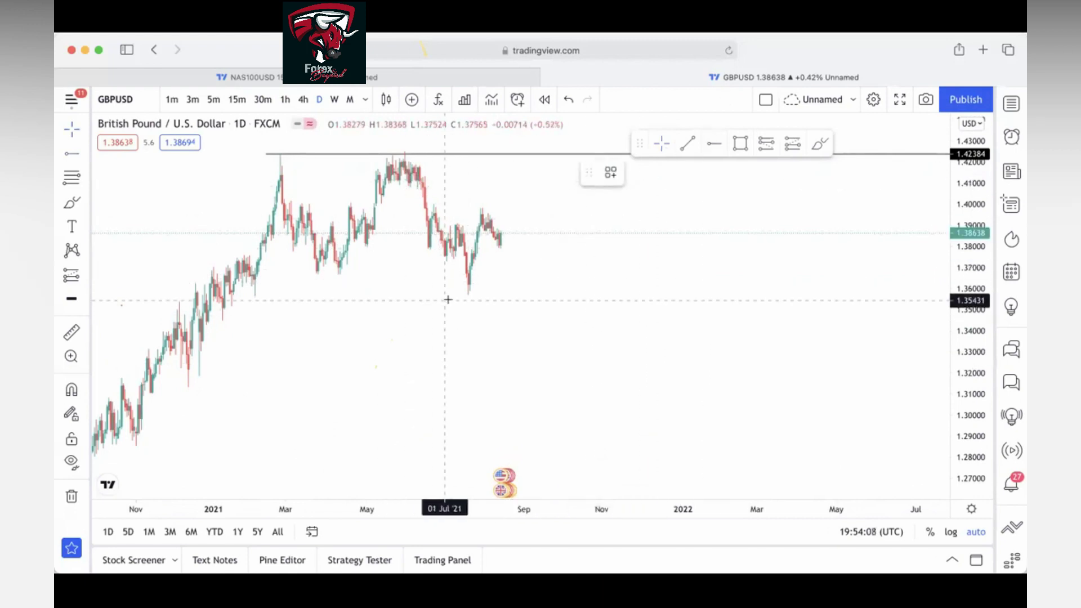
left_click(469, 291)
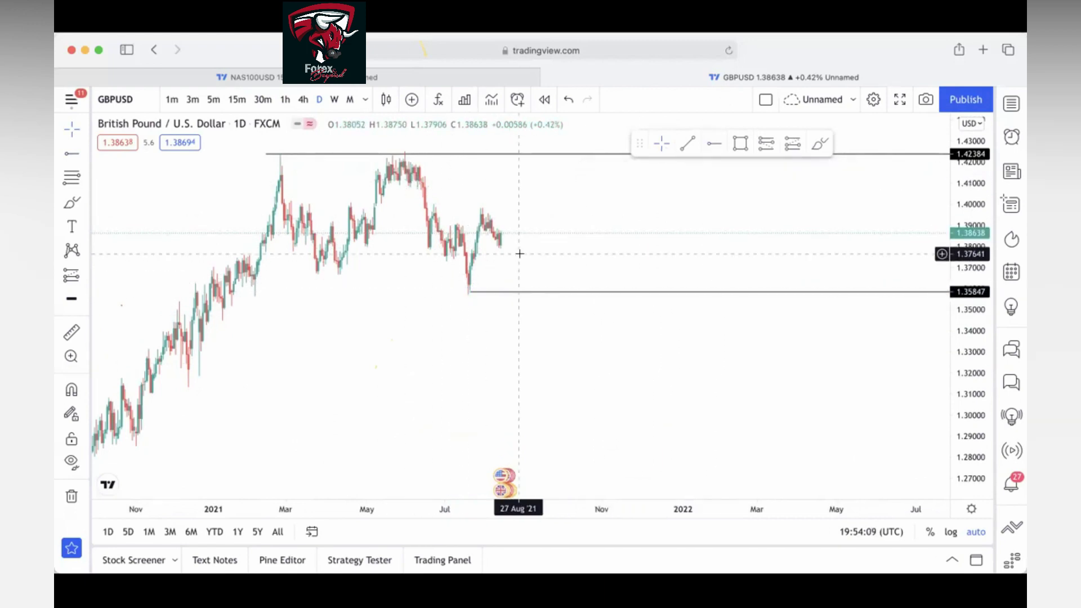
left_click(472, 292)
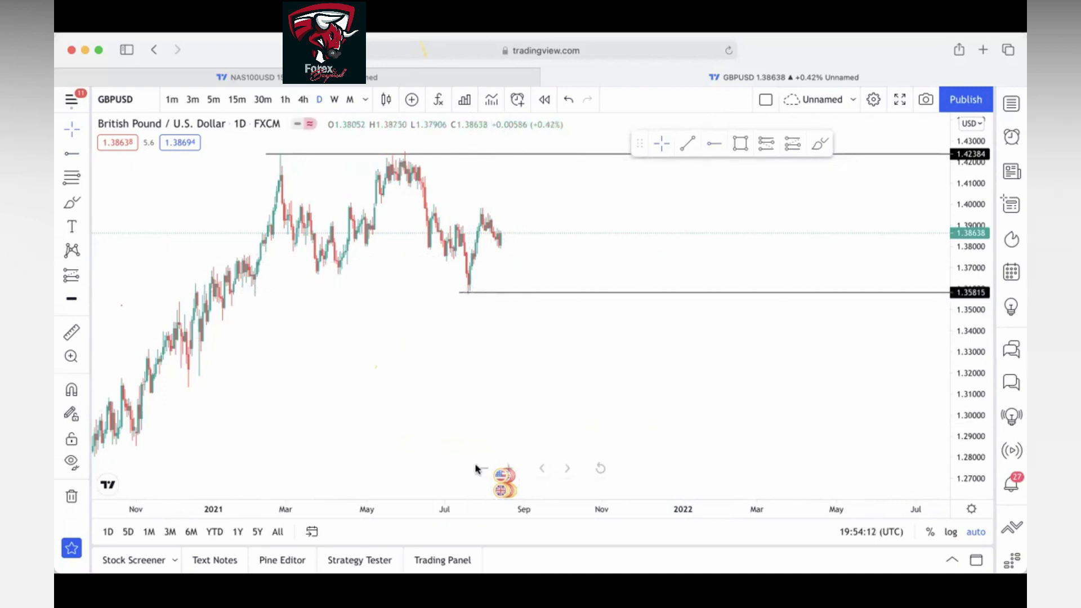
Step: Draw a rectangle around the latest daily candles from 22 Jul 2021 at 1.39853 to early September at about 1.3775
left_click(509, 468)
left_click(509, 468)
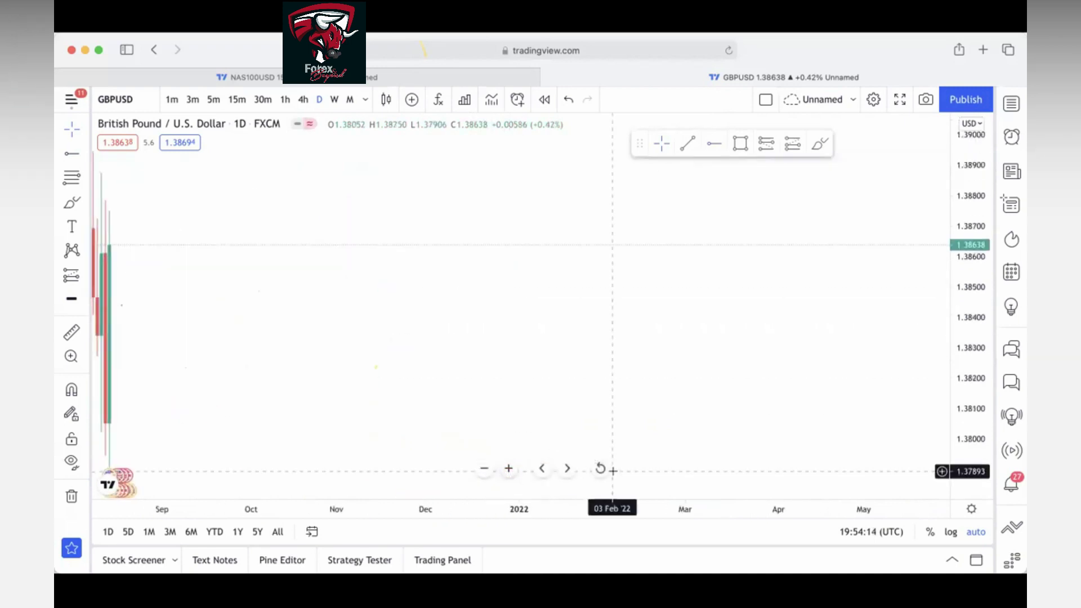
left_click(600, 467)
left_click_drag(601, 378, 447, 411)
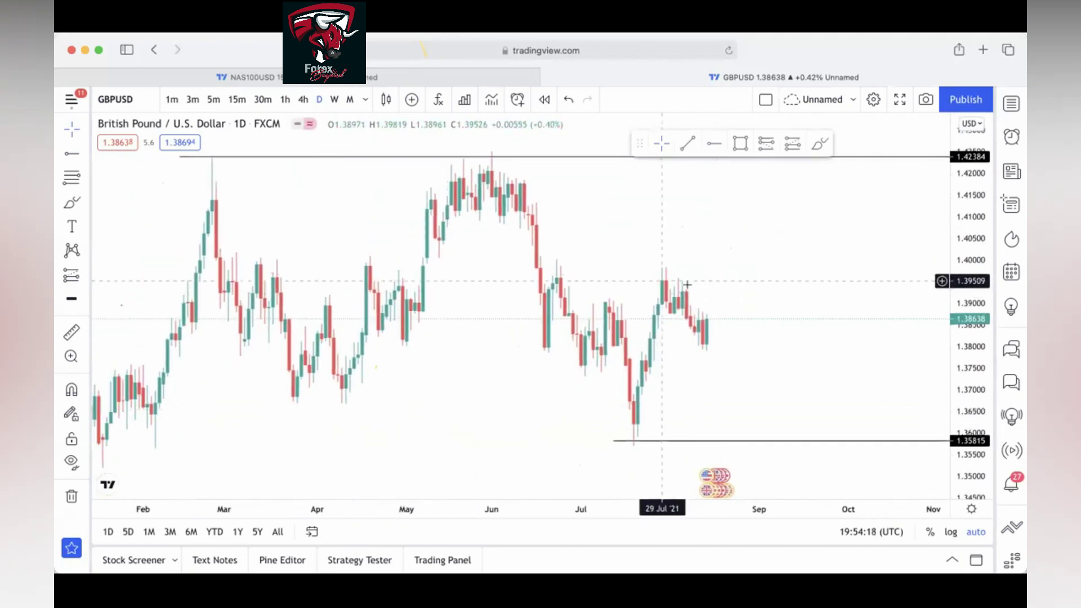
left_click(741, 143)
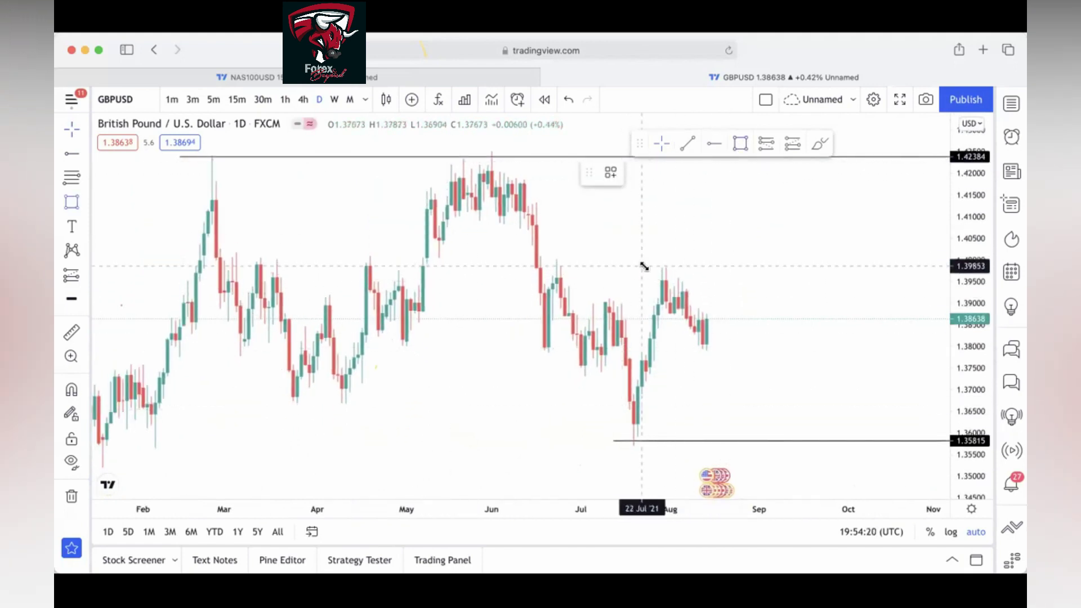
mouse_move(641, 266)
left_mouse_down()
mouse_move(743, 355)
mouse_move(770, 358)
mouse_move(789, 337)
mouse_move(783, 356)
left_mouse_up()
left_click(806, 330)
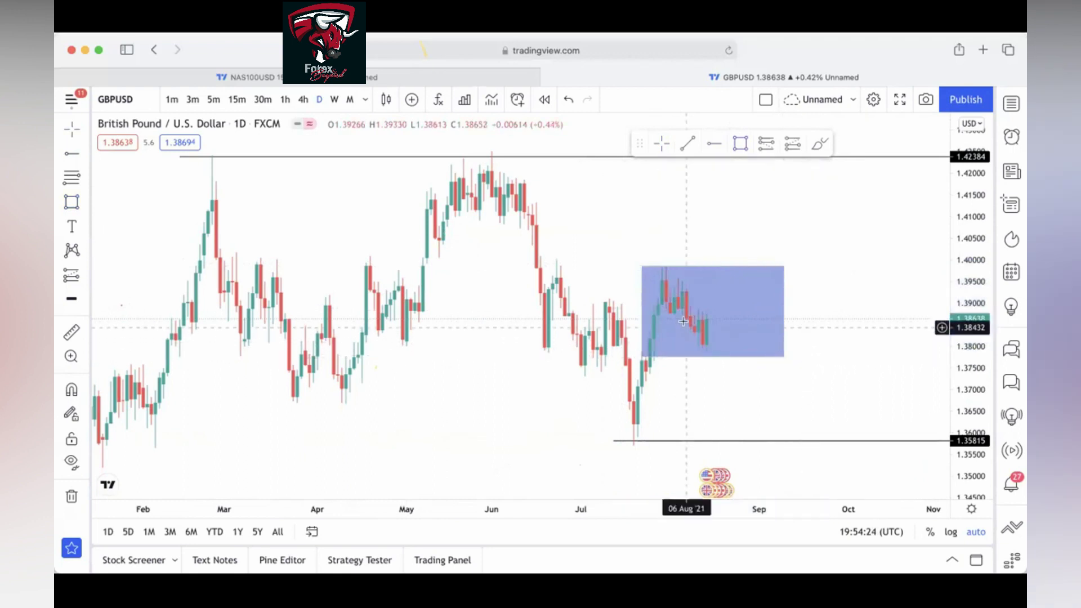
Step: Delete the rectangle drawn around the latest daily candles
left_click(654, 272)
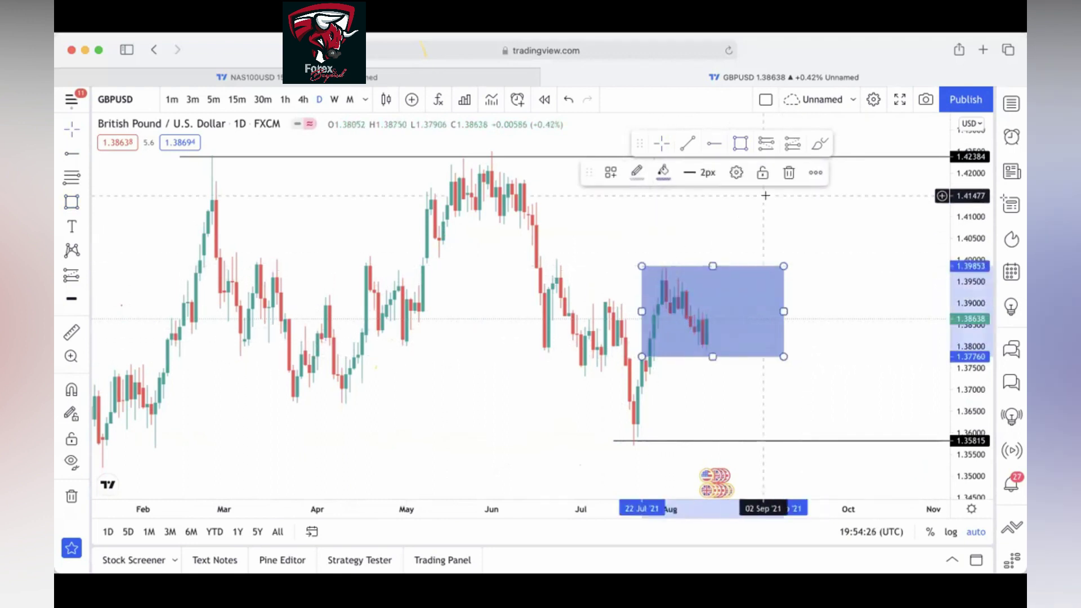
left_click(789, 171)
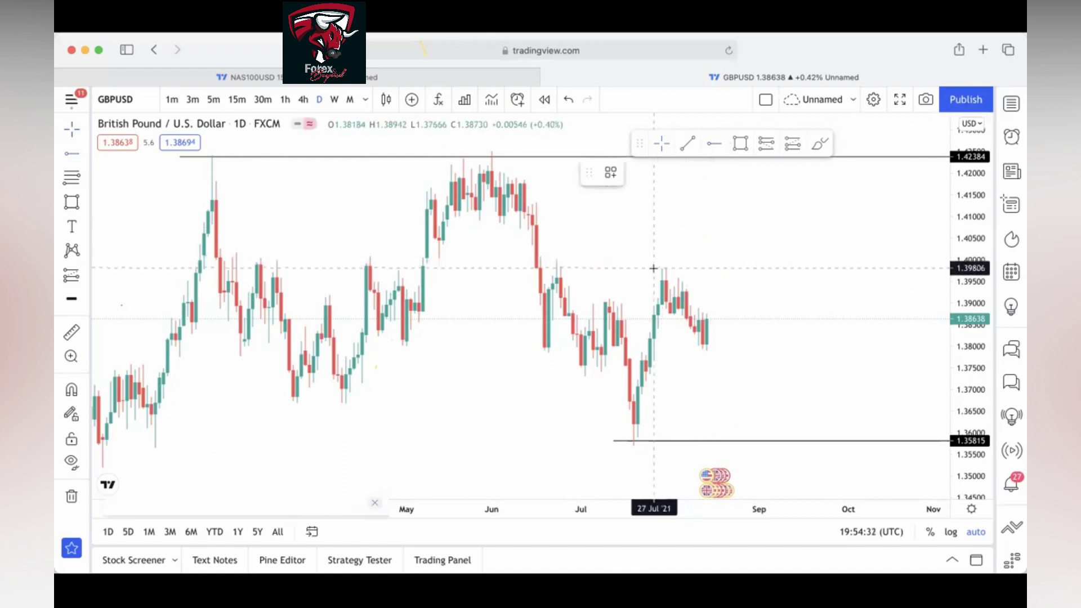
Step: Place horizontal rays at 1.39806 from mid-June 2021 and at 1.37932 from just before the latest August low
left_click(532, 268)
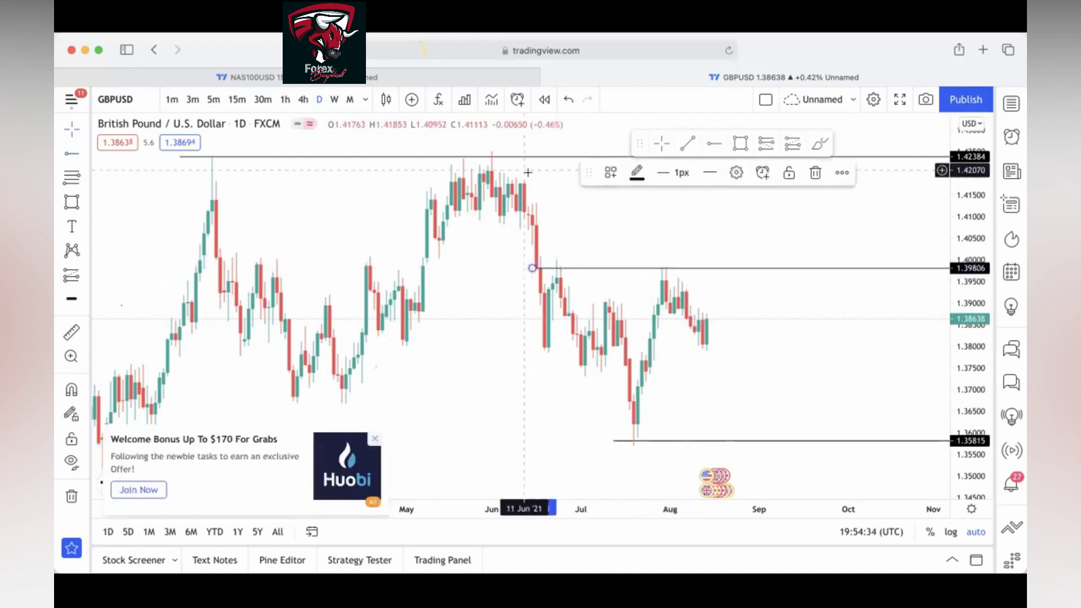
left_click(692, 147)
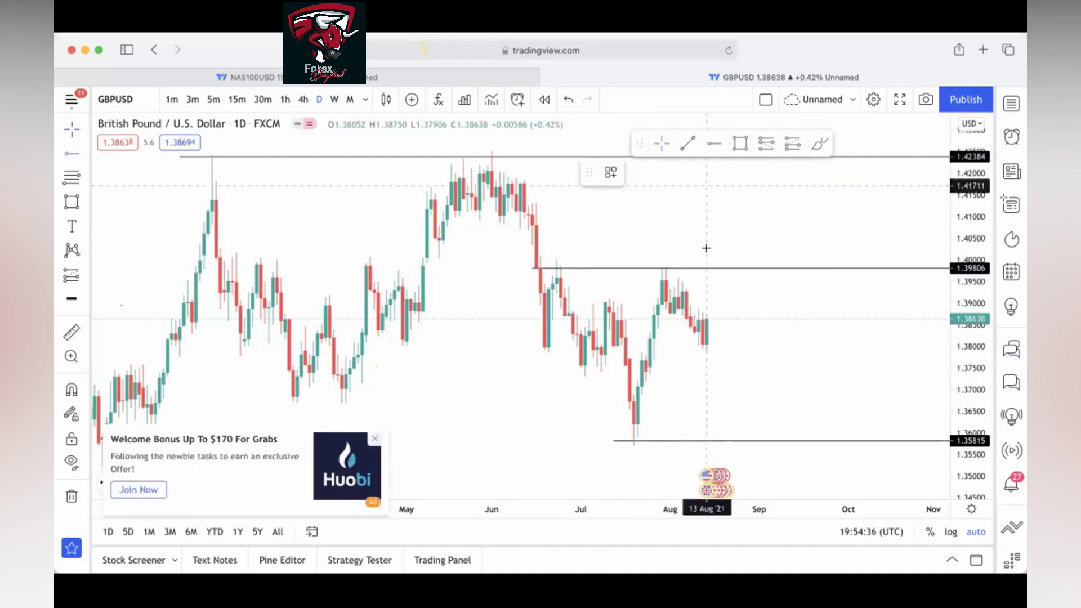
left_click(695, 349)
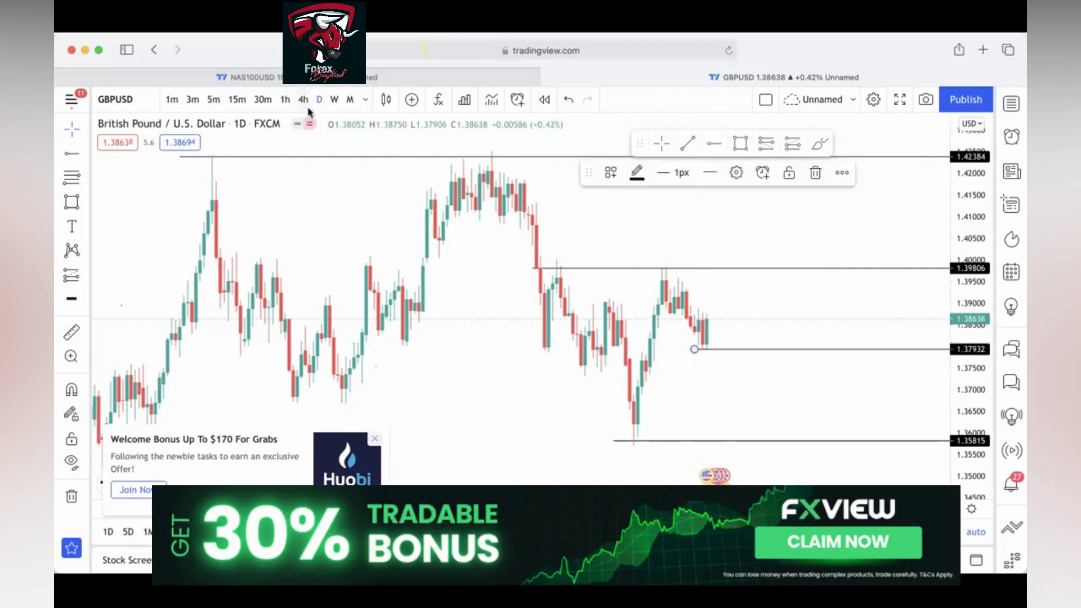
Step: Switch the GBPUSD chart to the 4-hour timeframe and close the advertisement covering the candles
type("4h")
key("Return")
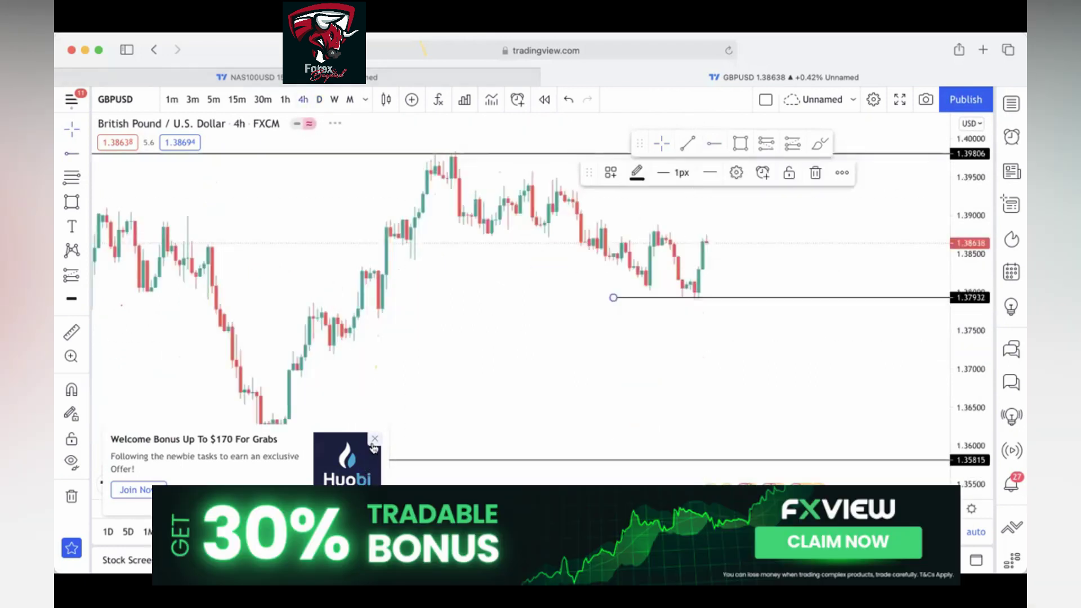
left_click(373, 441)
key("Escape")
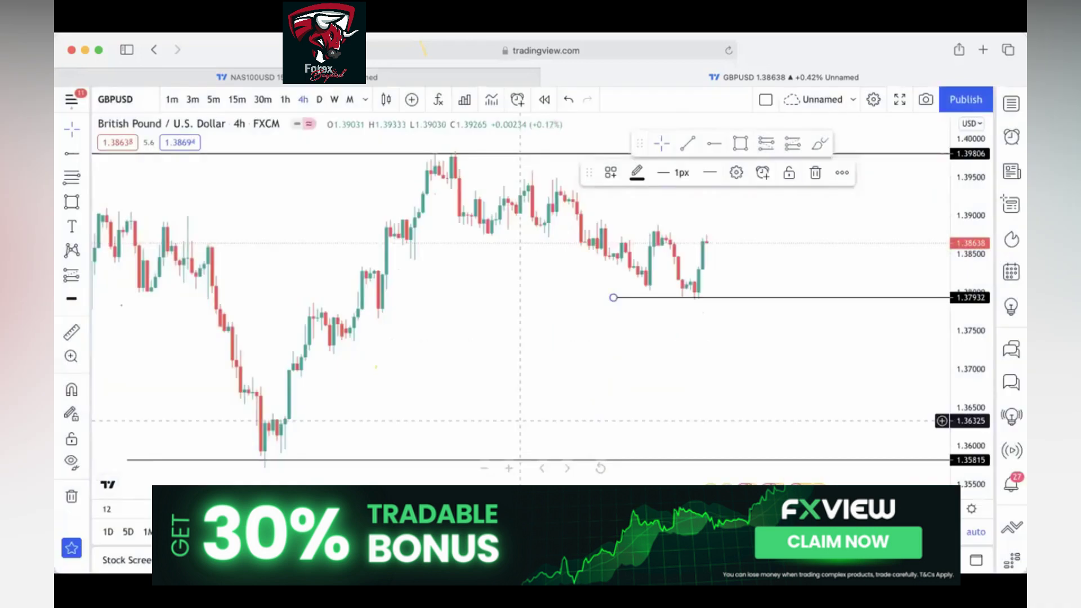
Step: Draw a rising trend line from the July 2021 low at 1.35736 through the mid-August low to about 1.39609
left_click(487, 467)
left_click(638, 353)
scroll(638, 352, "right", 3)
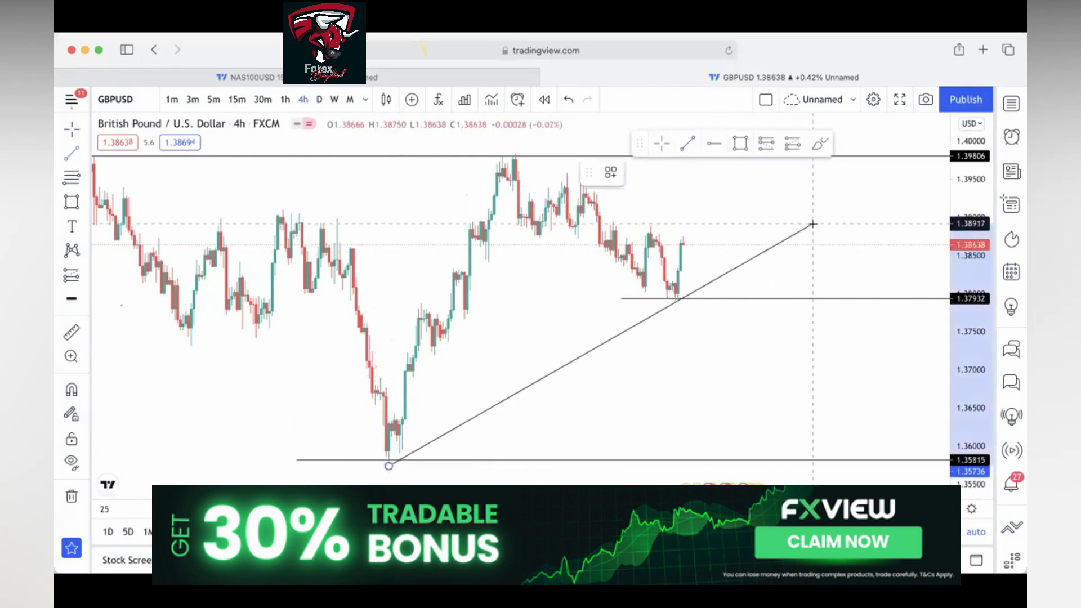
left_click(901, 170)
left_click(857, 275)
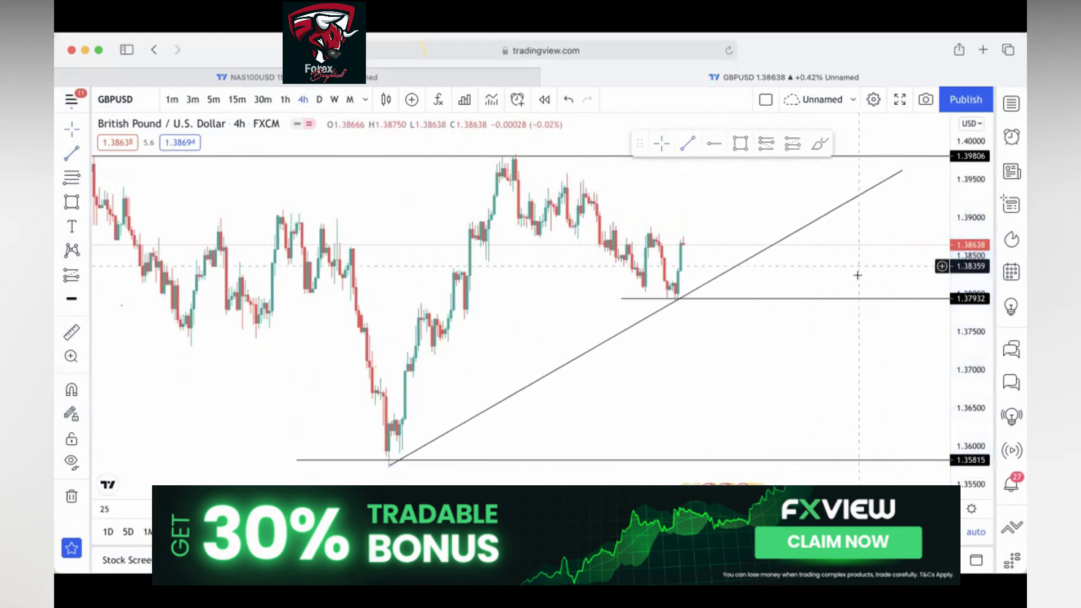
Step: Delete the three horizontal rays at 1.37932, 1.35815 and 1.39806
left_click(846, 303)
left_click(813, 176)
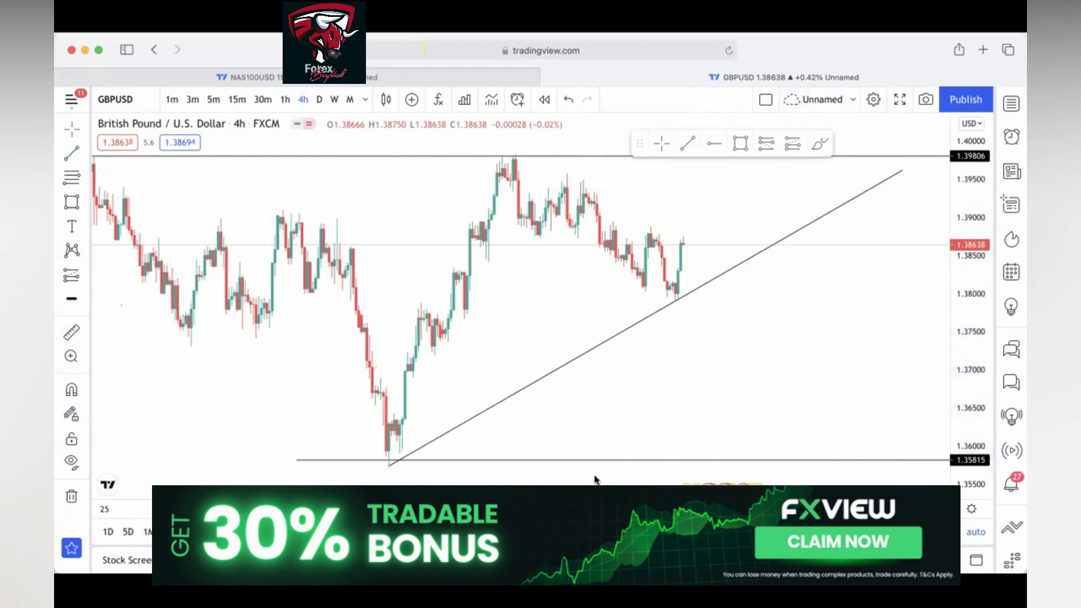
left_click(636, 460)
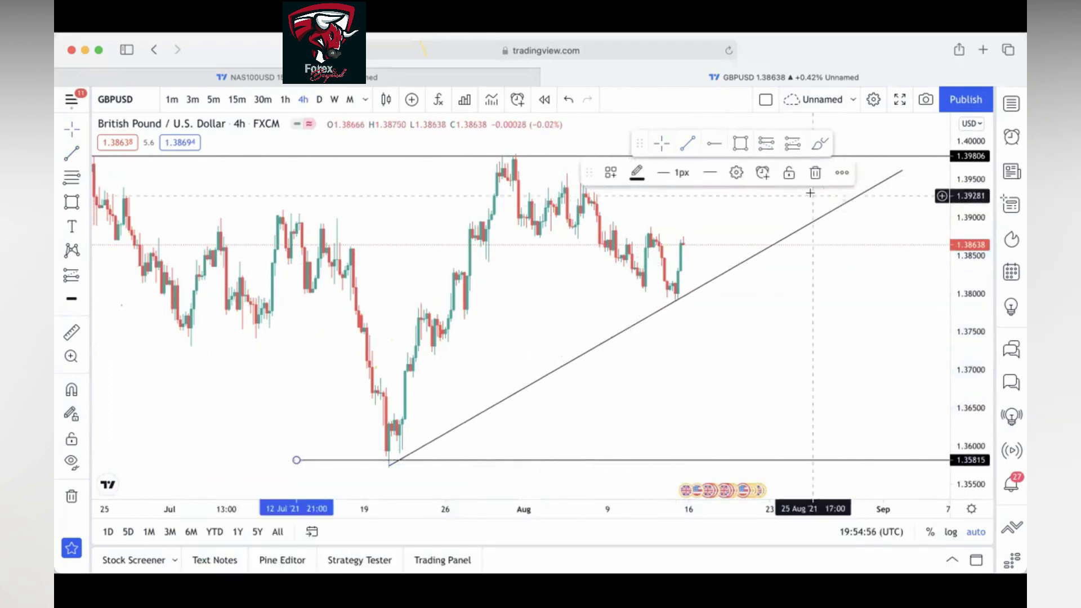
left_click(812, 175)
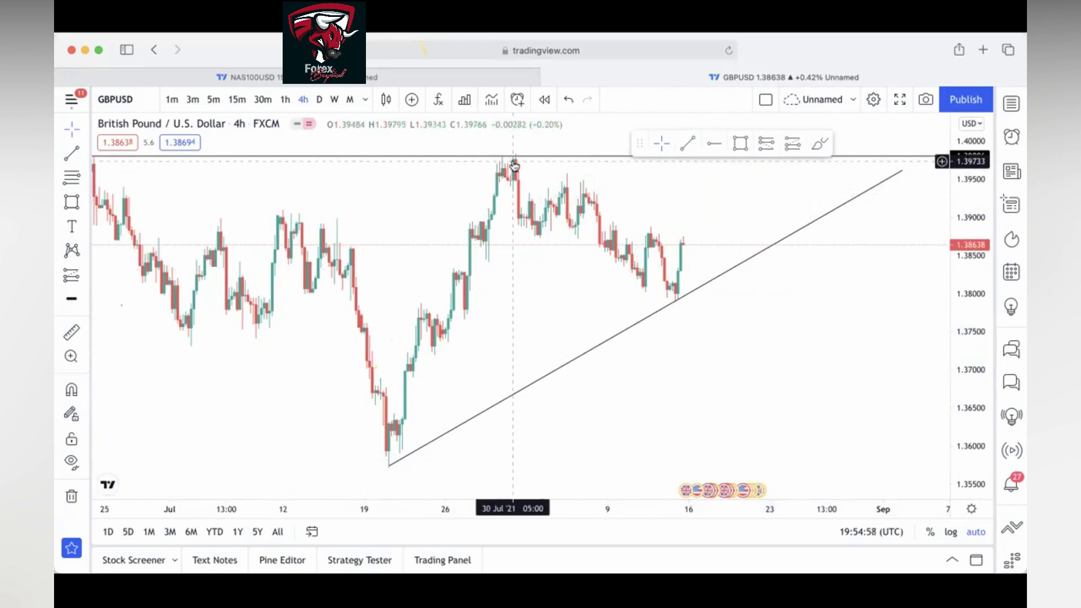
left_click(518, 158)
left_click(815, 173)
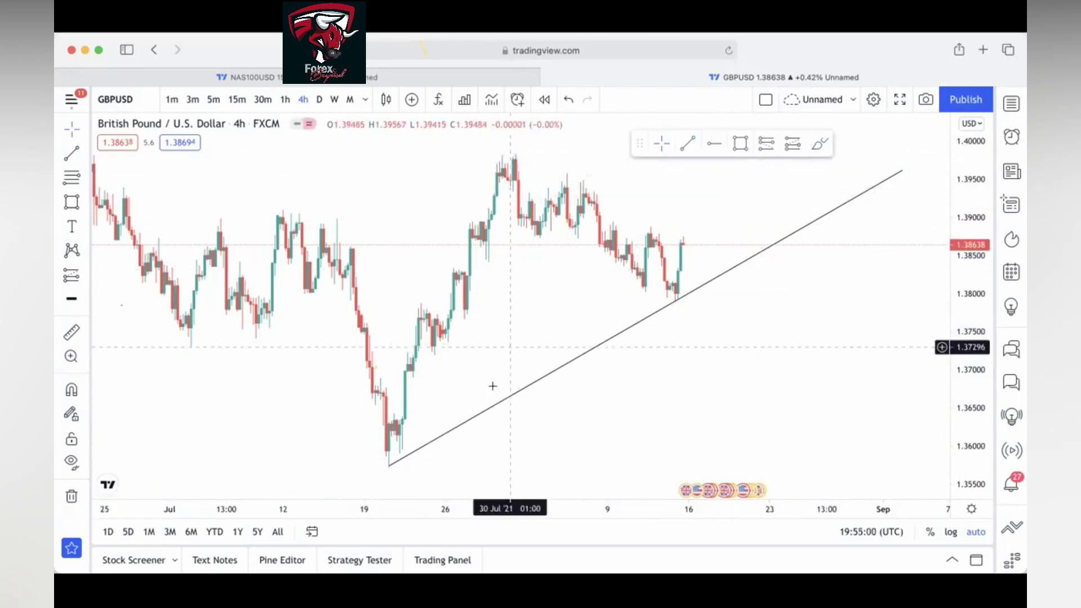
Step: Shift the rising trend line slightly so it starts just before the July low and still follows the August low
left_click(484, 467)
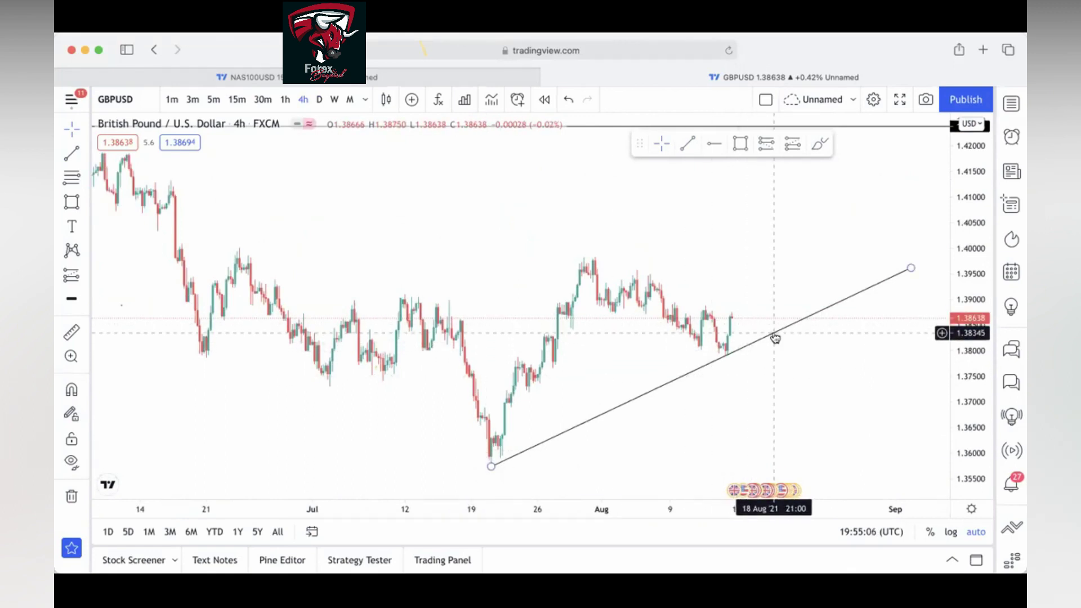
mouse_move(774, 336)
left_mouse_down()
mouse_move(719, 333)
mouse_move(795, 344)
mouse_move(763, 340)
left_mouse_up()
left_click(769, 313)
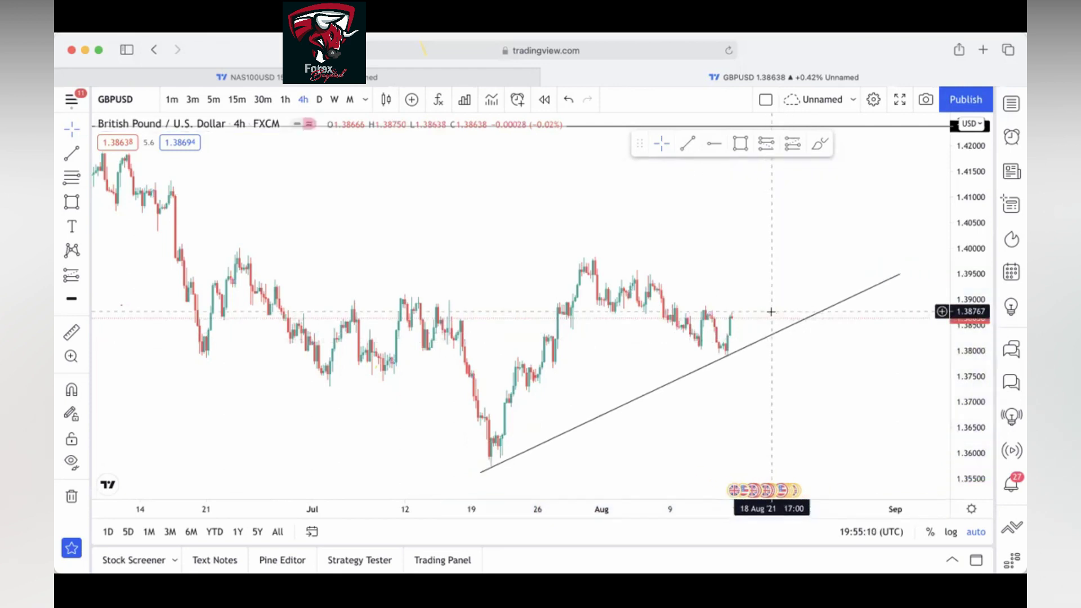
Step: Draw a falling trend line from the 30 Jul 2021 high at 1.39848 along the lower highs to about 1.386 near 19 August
left_click_drag(698, 247, 594, 212)
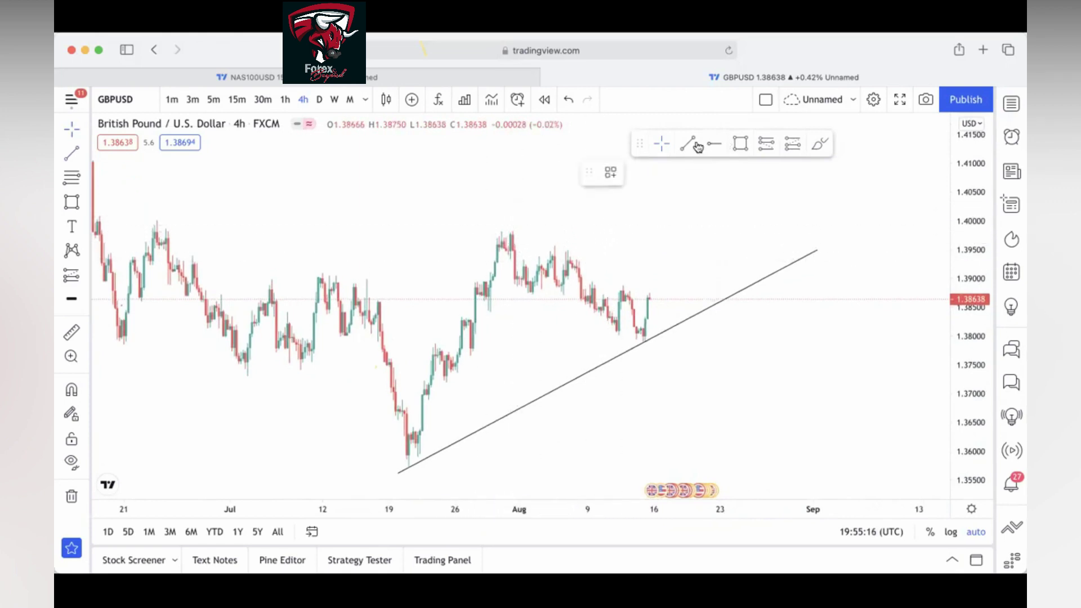
left_click(511, 229)
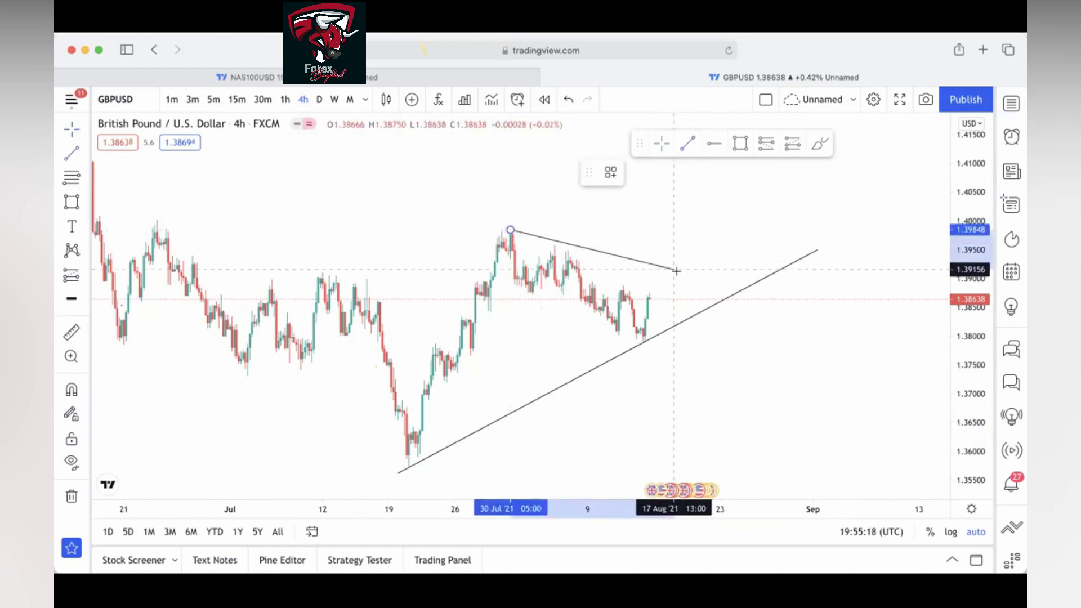
left_click(705, 302)
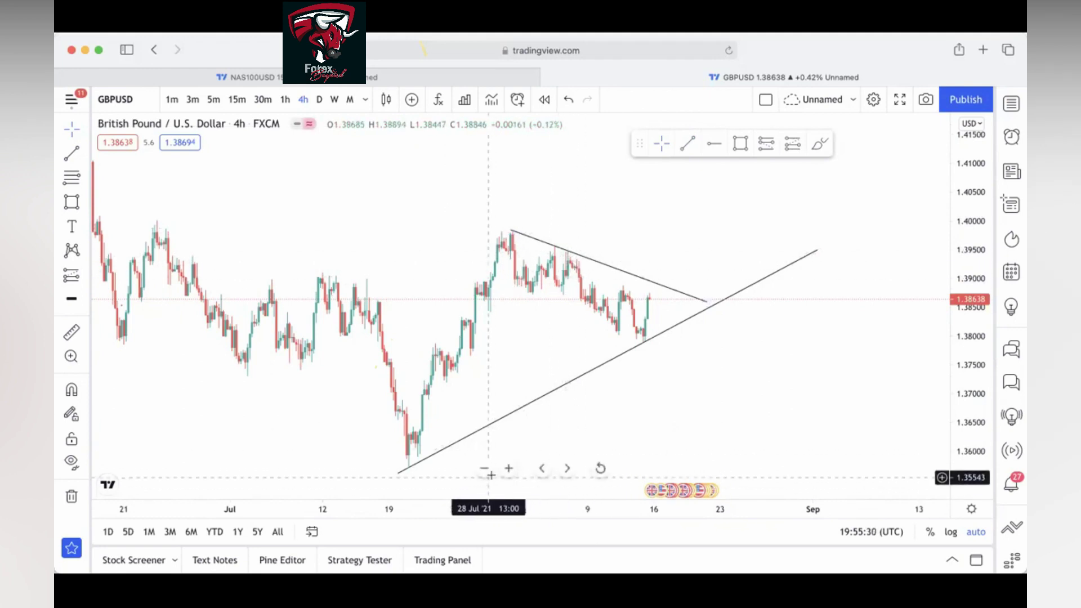
Step: Try a lower falling line from 13 Aug 2021 at 1.37900 back to 29 Jul at 1.38902 and remove it
left_click(508, 469)
left_click_drag(337, 417, 577, 412)
scroll(577, 412, "left", 5)
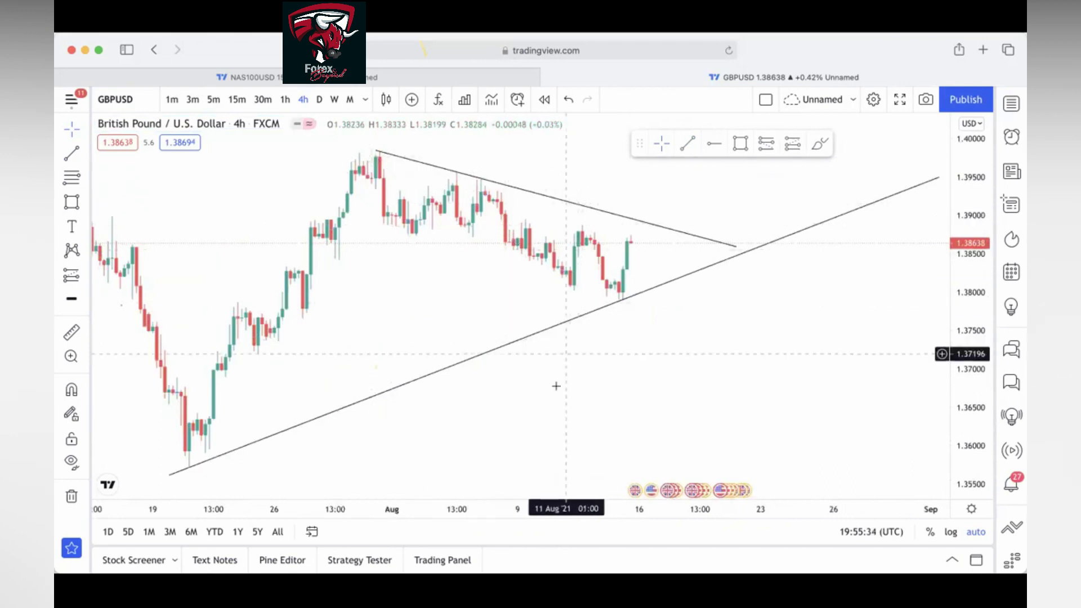
left_click(686, 145)
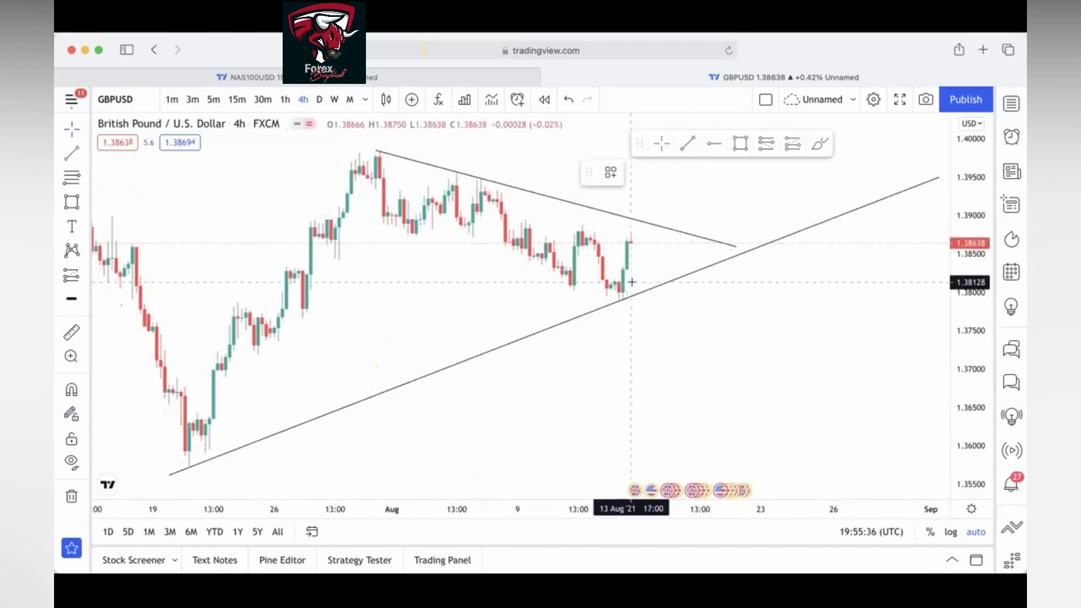
left_click(618, 300)
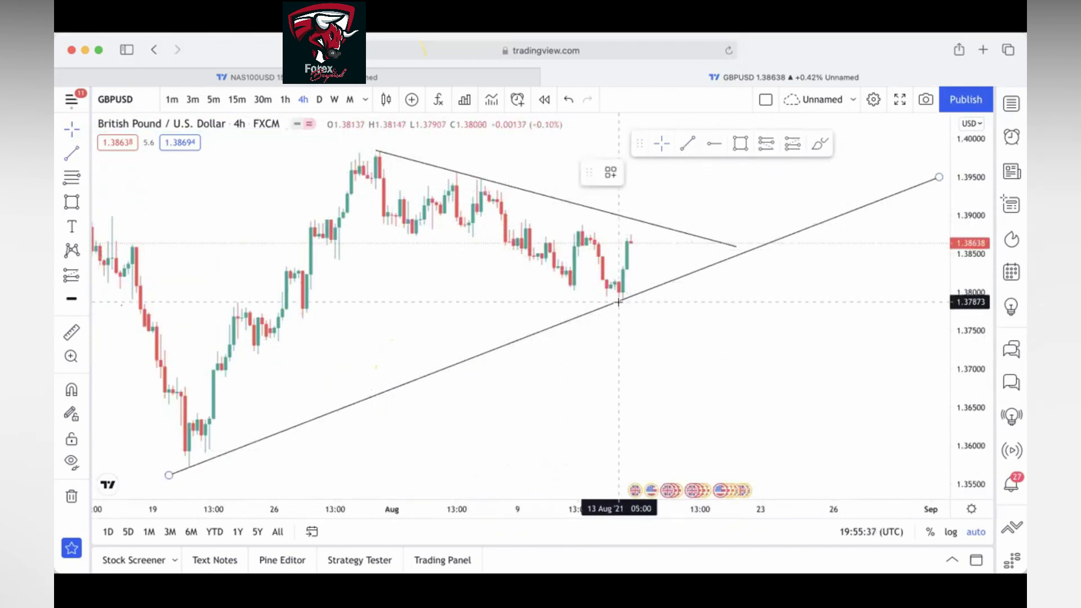
left_click(346, 225)
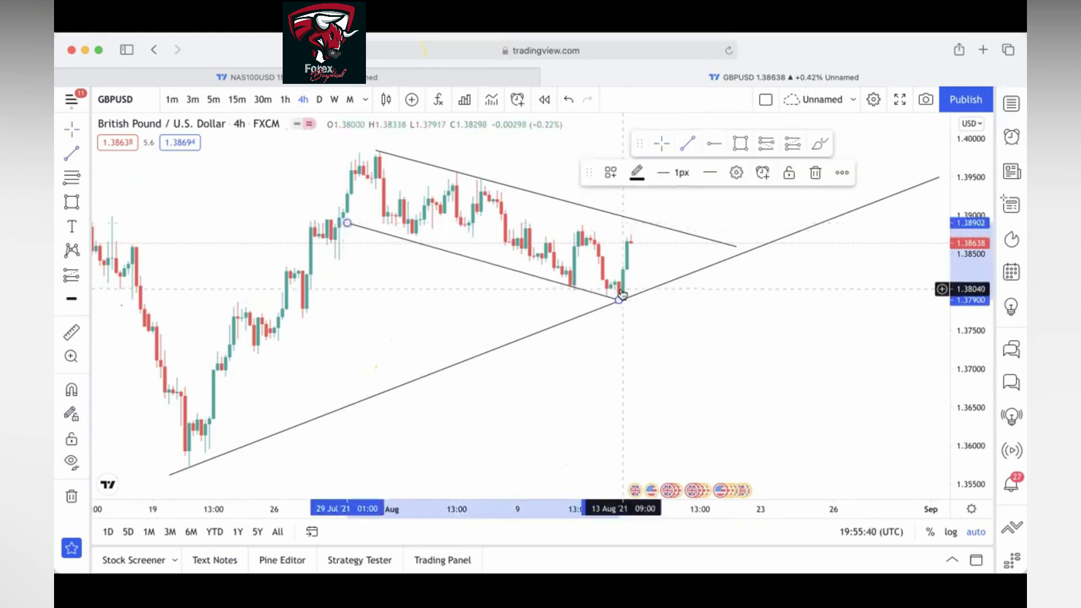
left_click(815, 178)
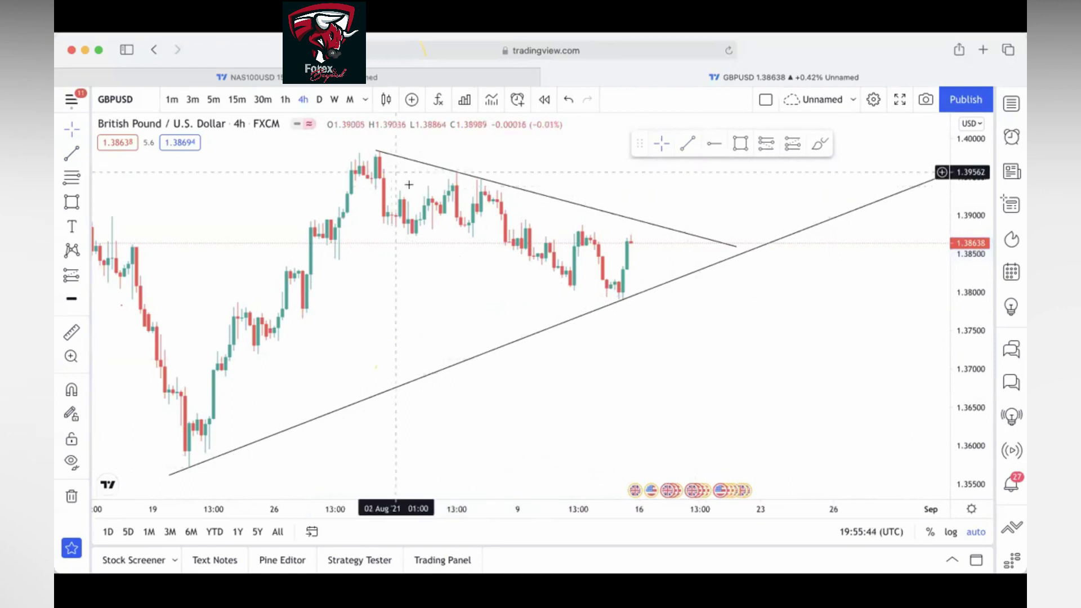
Step: Switch the chart to the 1-hour timeframe and fit both converging trend lines in view
left_click(285, 102)
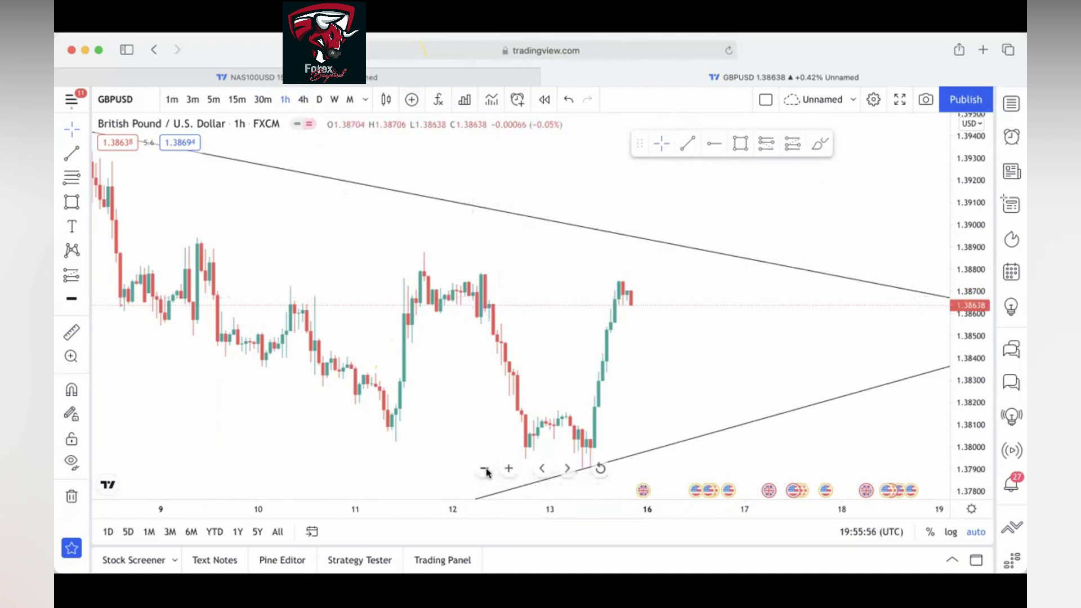
left_click(485, 470)
left_click(485, 470)
left_click(485, 470)
left_click(486, 472)
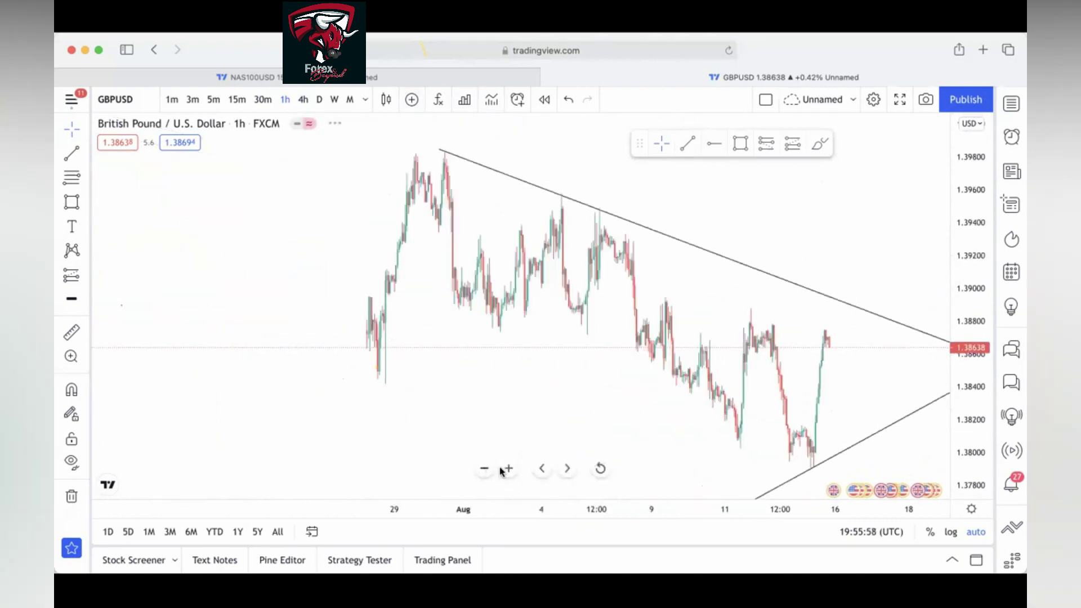
left_click(507, 472)
left_click(507, 472)
left_click(483, 473)
left_click(483, 473)
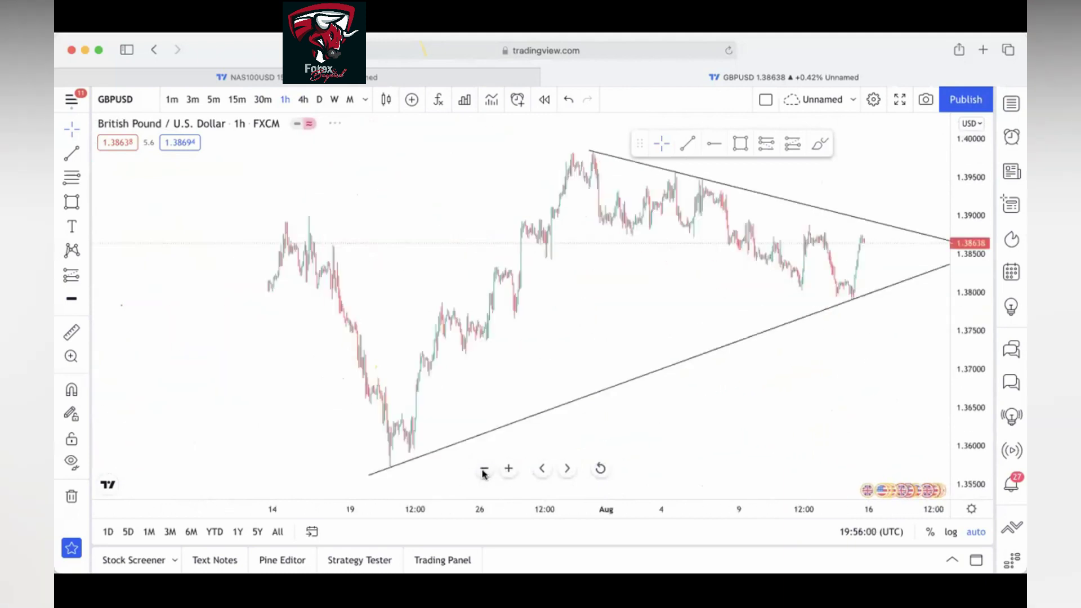
left_click(483, 473)
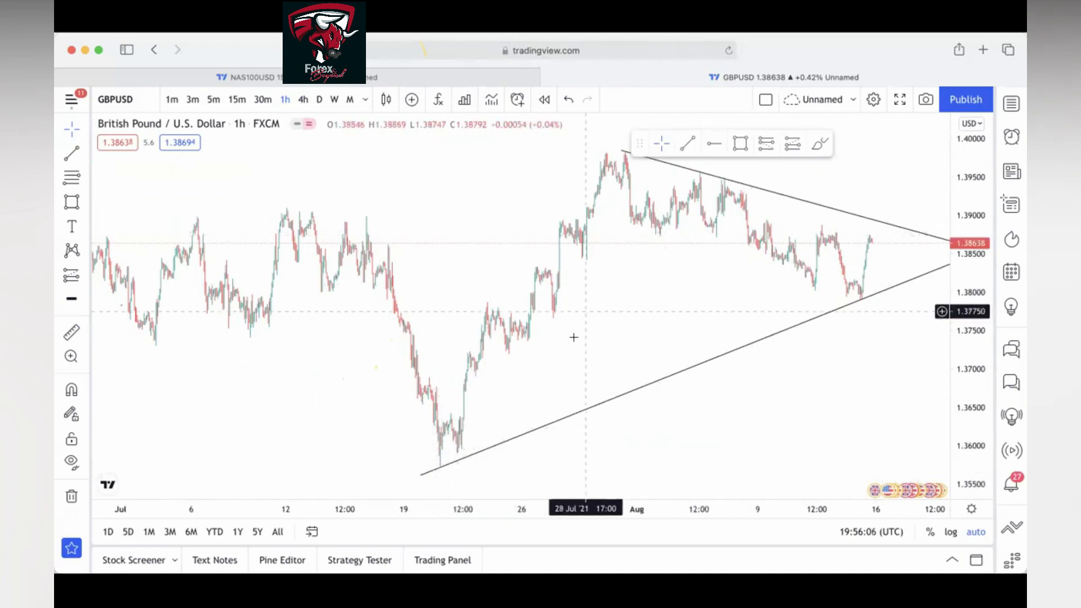
Step: Examine the hourly price swings from the July low up to the latest mid-August candles
left_click(508, 468)
left_click(508, 468)
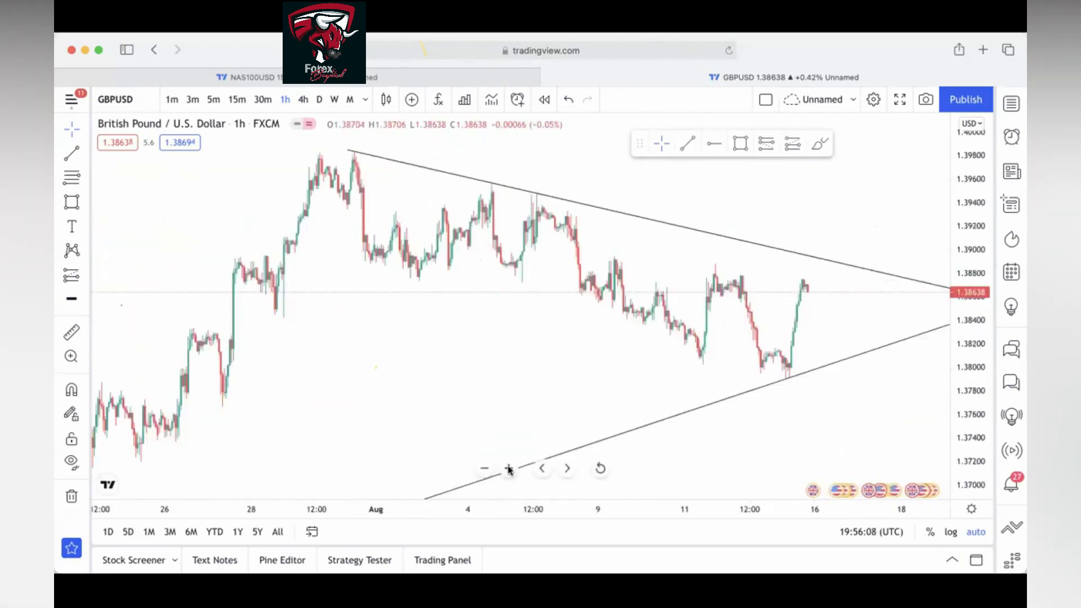
left_click(508, 468)
scroll(776, 381, "left", 5)
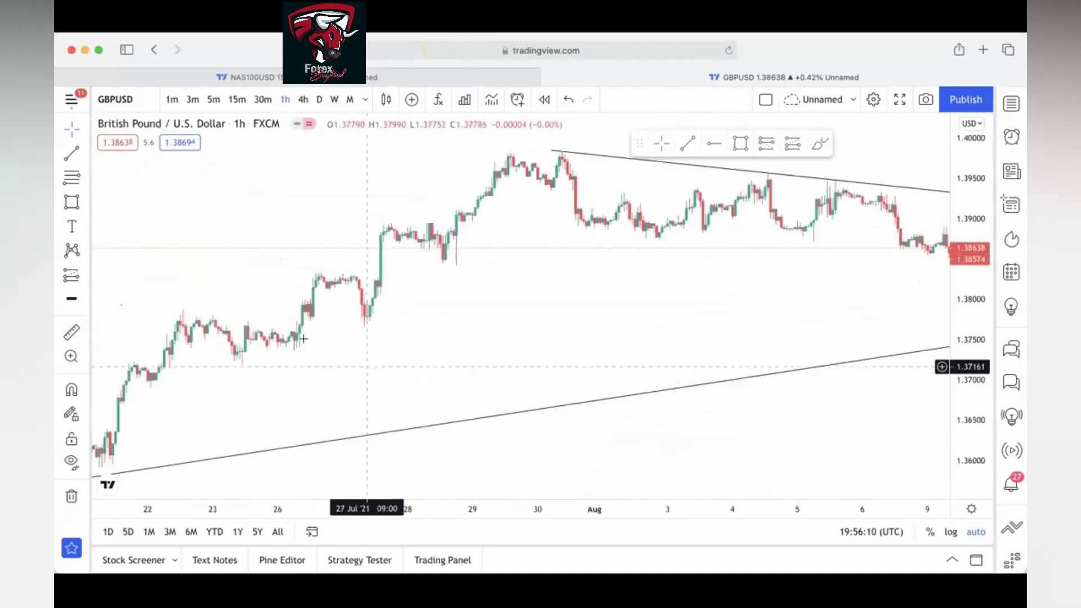
scroll(615, 345, "left", 5)
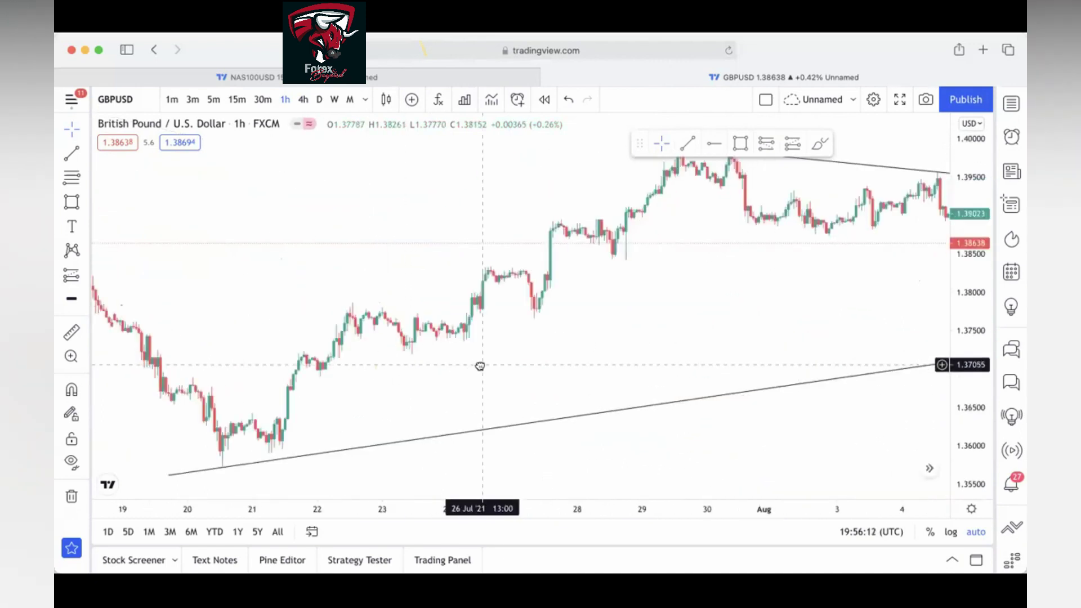
scroll(447, 363, "right", 2)
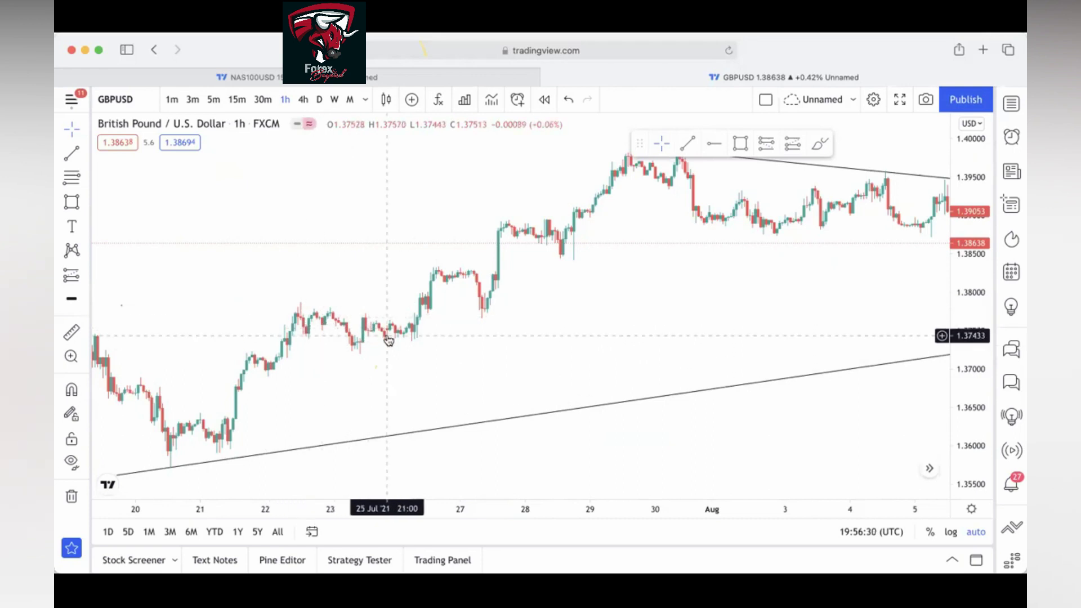
scroll(537, 297, "right", 10)
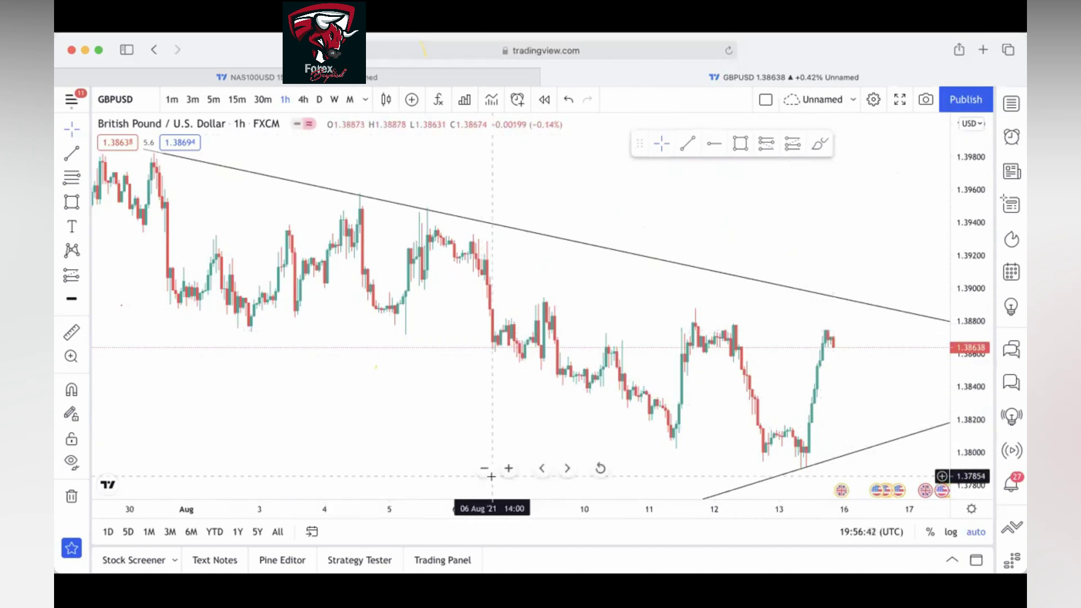
Step: Draw a falling trend line under the lows from 13 Aug 2021 at 1.37865 back to about 1.390 on 28 July
left_click(484, 469)
left_click(484, 468)
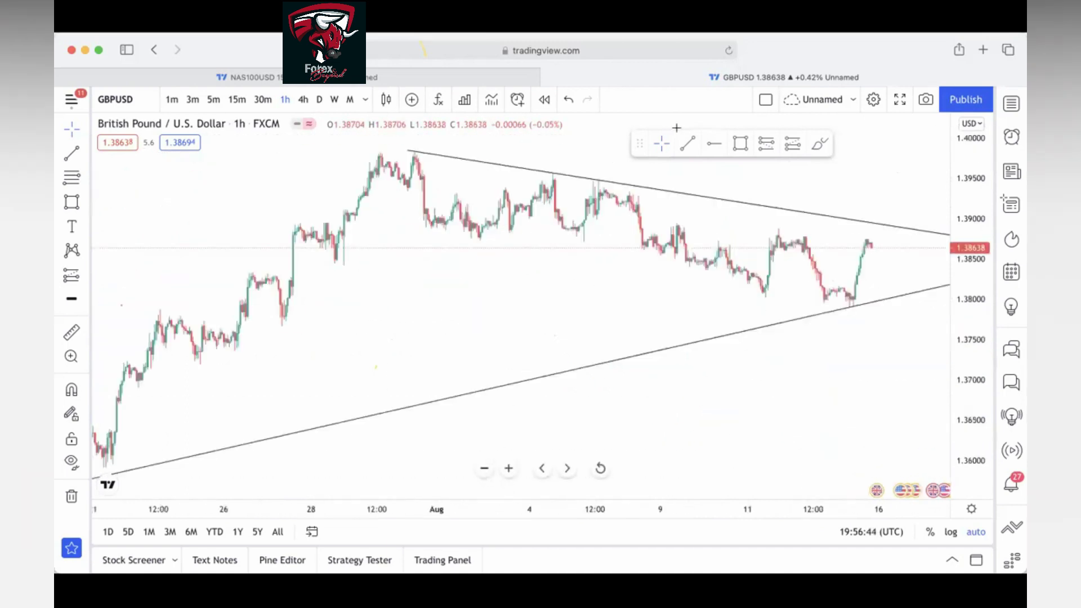
left_click(846, 309)
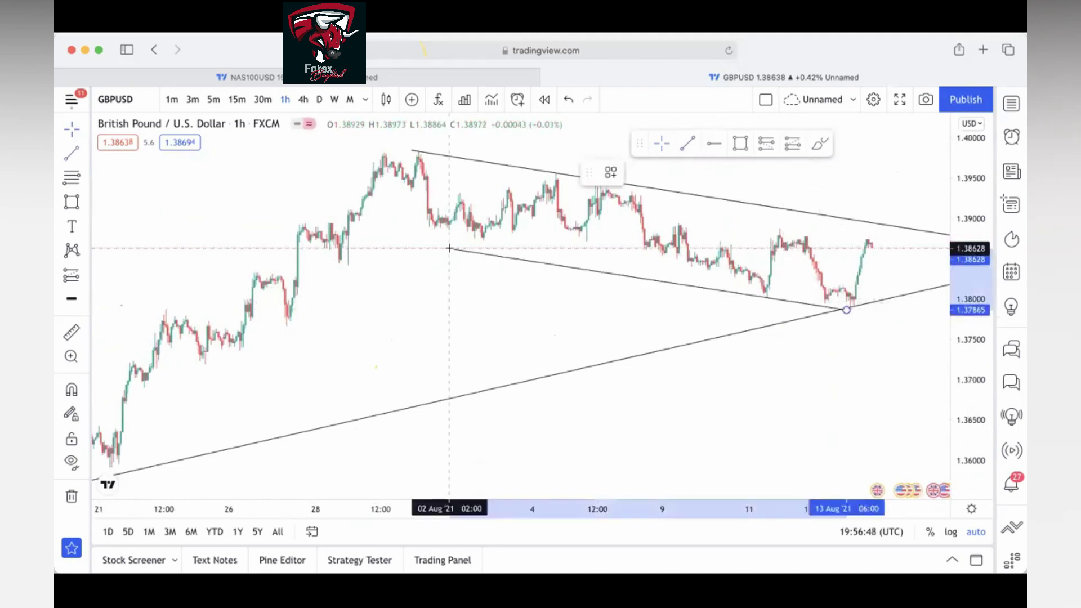
left_click(357, 216)
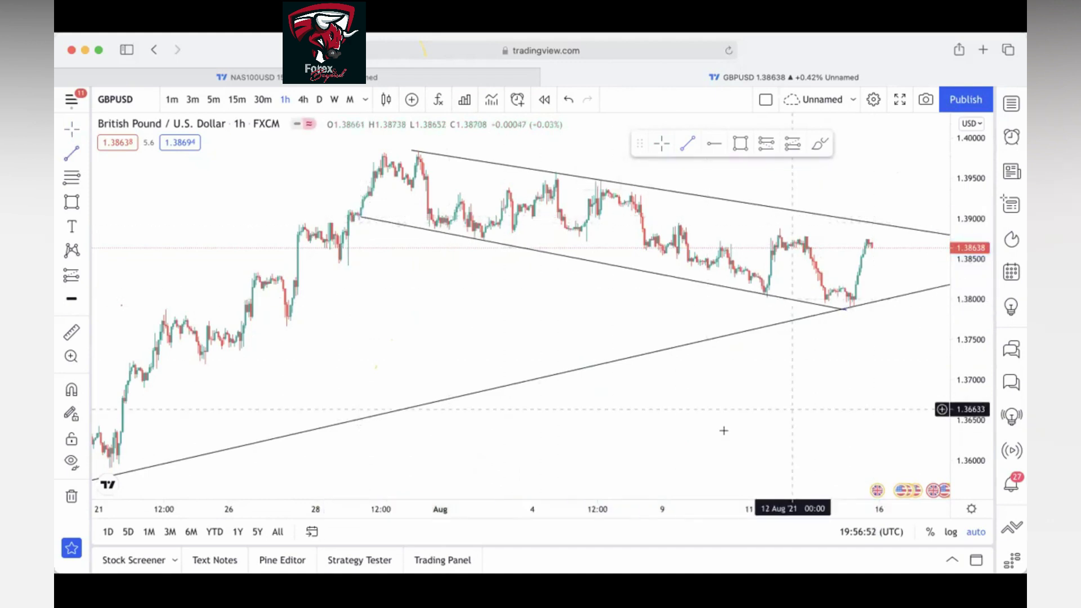
Step: Try a freehand brush stroke up the rally from the 20 July low near 1.358 and remove it
left_click(484, 468)
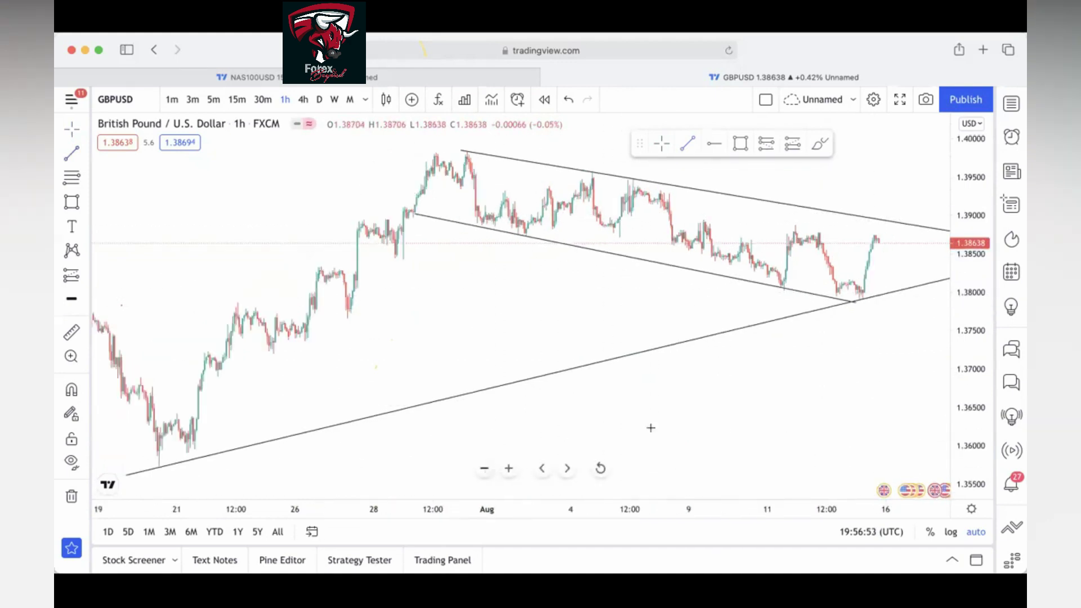
left_click_drag(650, 428, 501, 425)
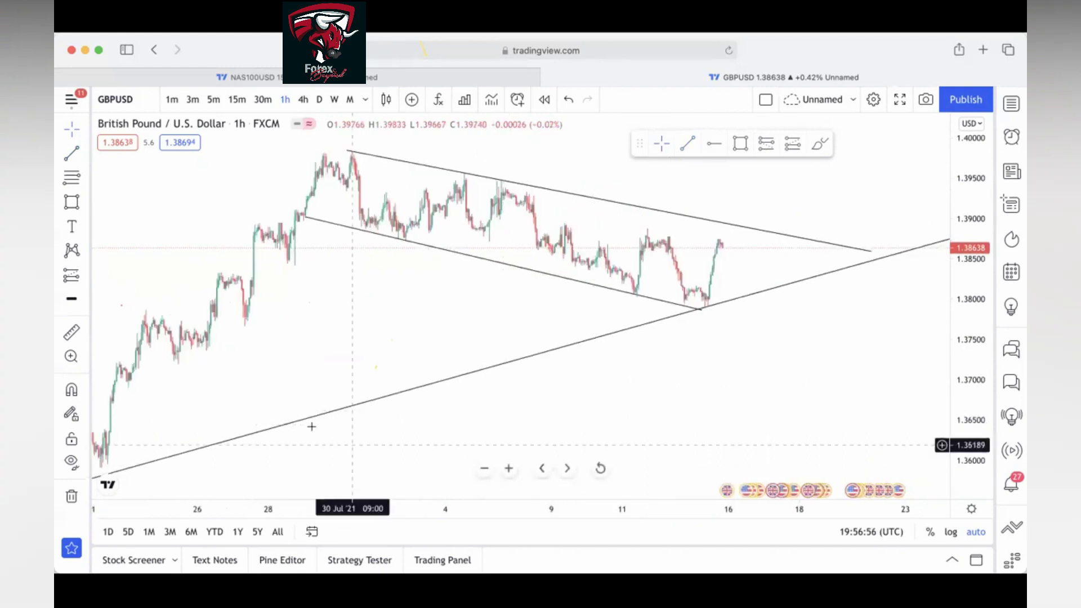
left_click_drag(406, 315, 515, 314)
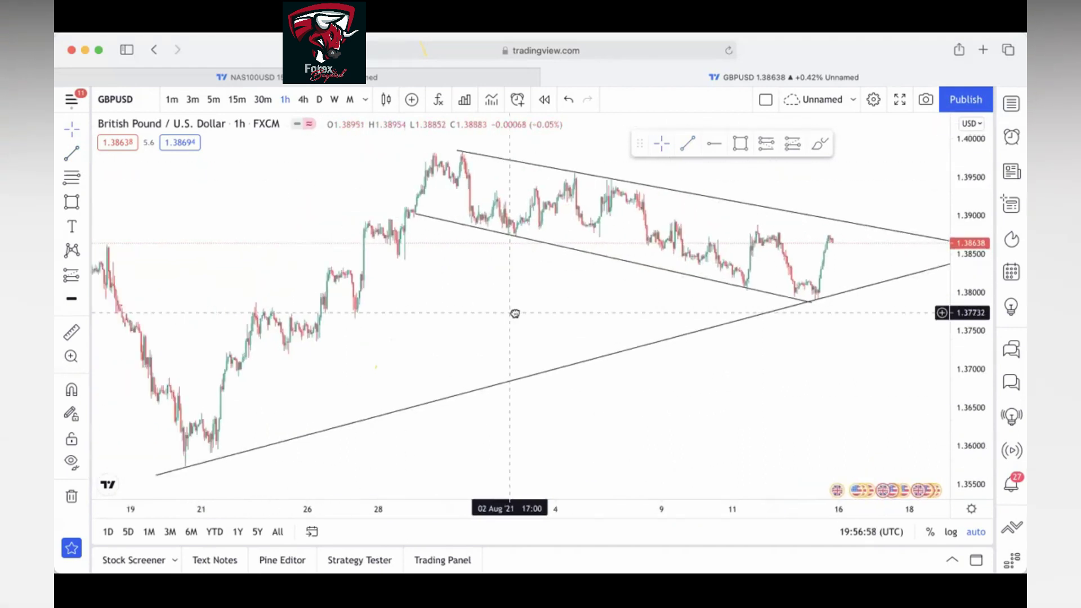
left_click(819, 144)
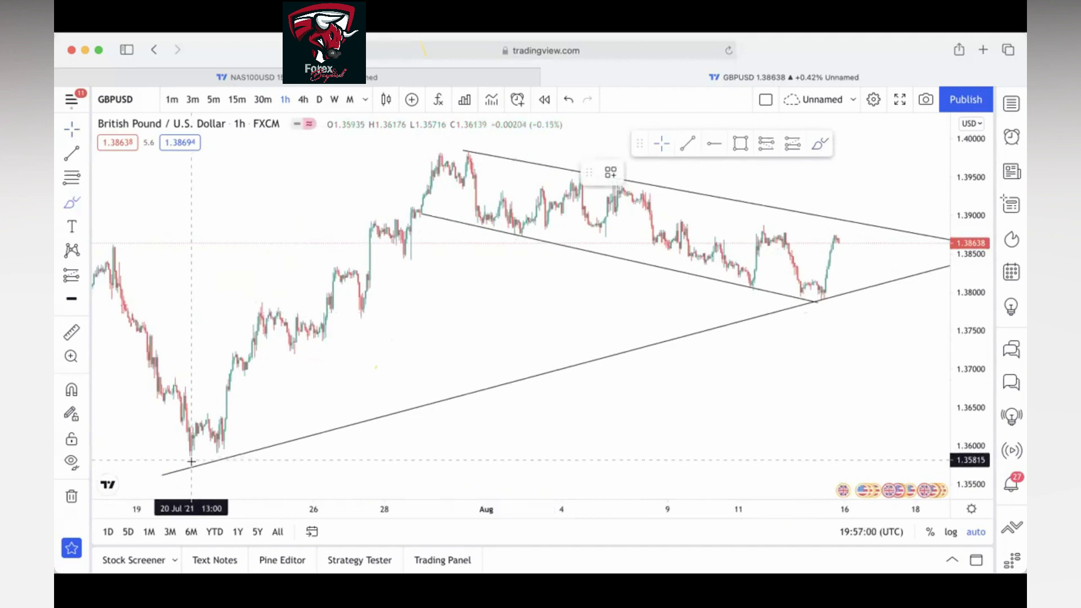
left_click_drag(191, 462, 457, 238)
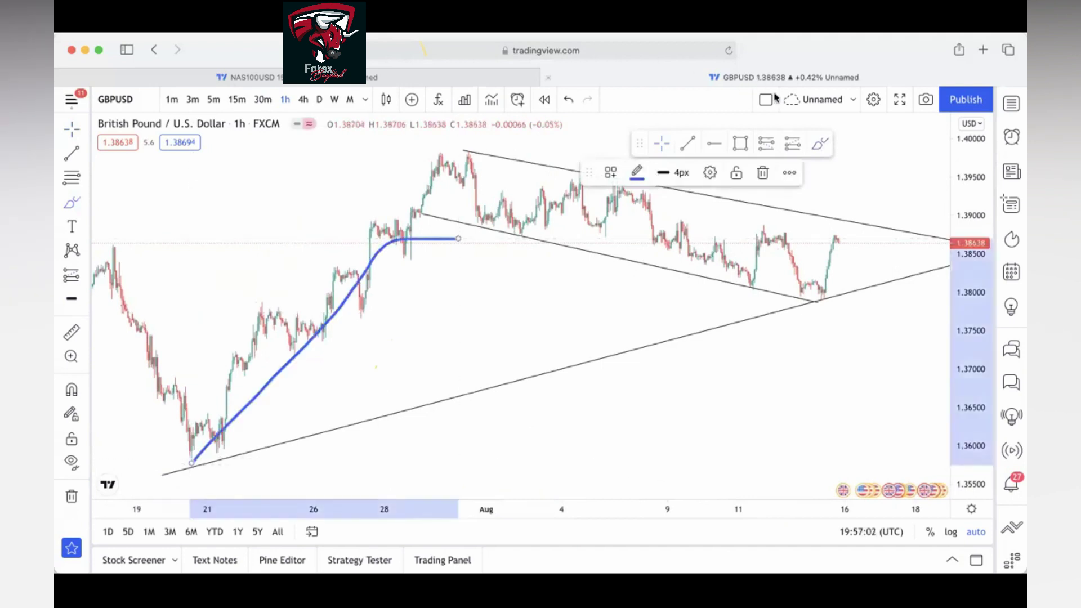
left_click(763, 172)
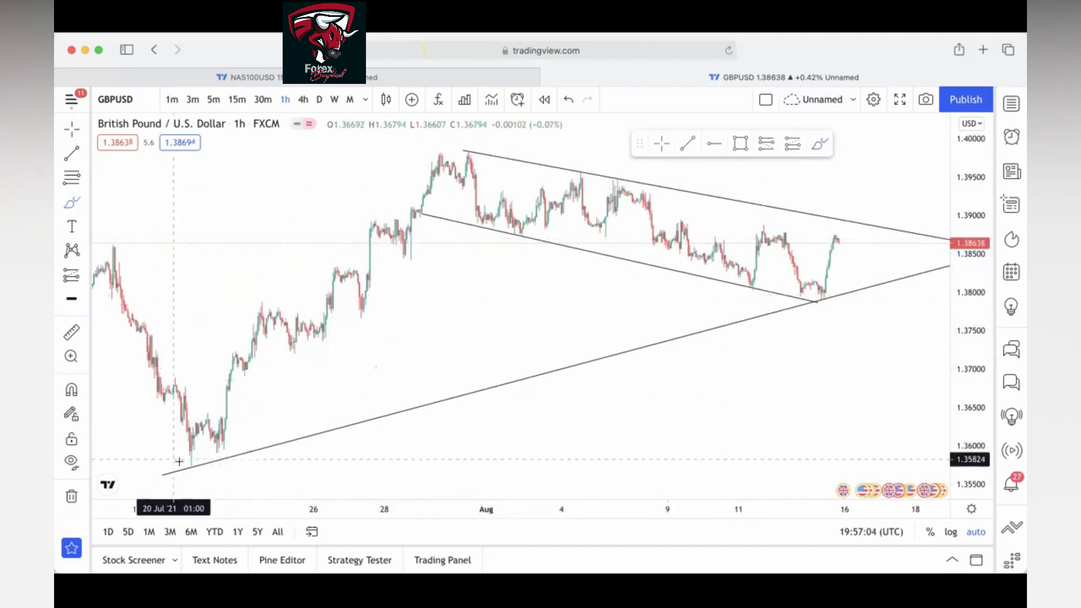
Step: Brush over the rally from the 20 July low, the swings within the falling channel and a projected rise above 1.400
mouse_move(200, 471)
left_mouse_down()
mouse_move(408, 179)
mouse_move(439, 169)
left_mouse_up()
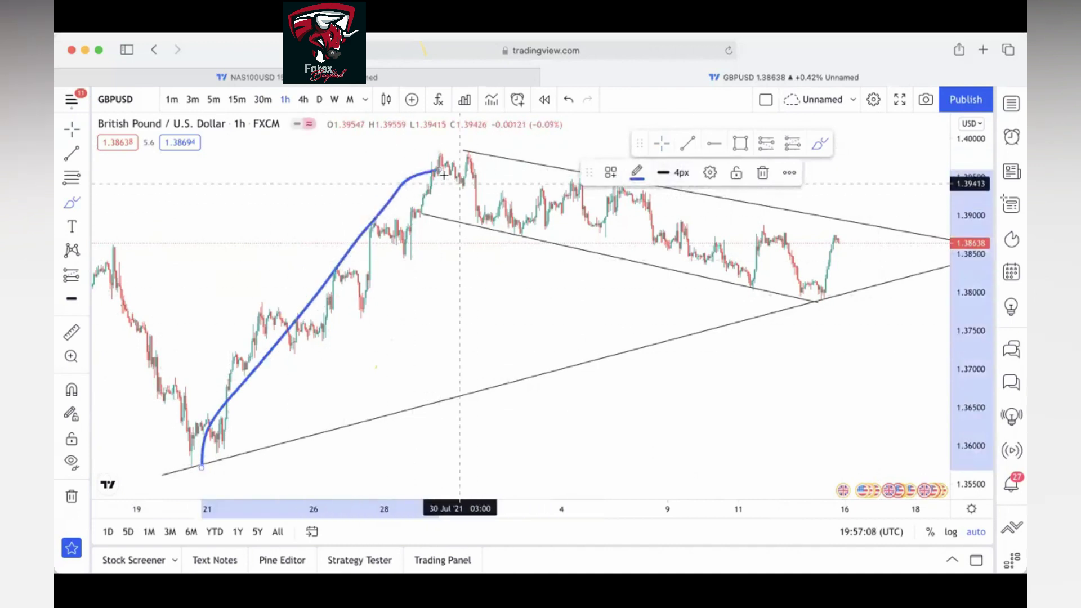
mouse_move(470, 161)
left_mouse_down()
mouse_move(509, 214)
mouse_move(653, 237)
mouse_move(825, 179)
mouse_move(832, 273)
left_mouse_up()
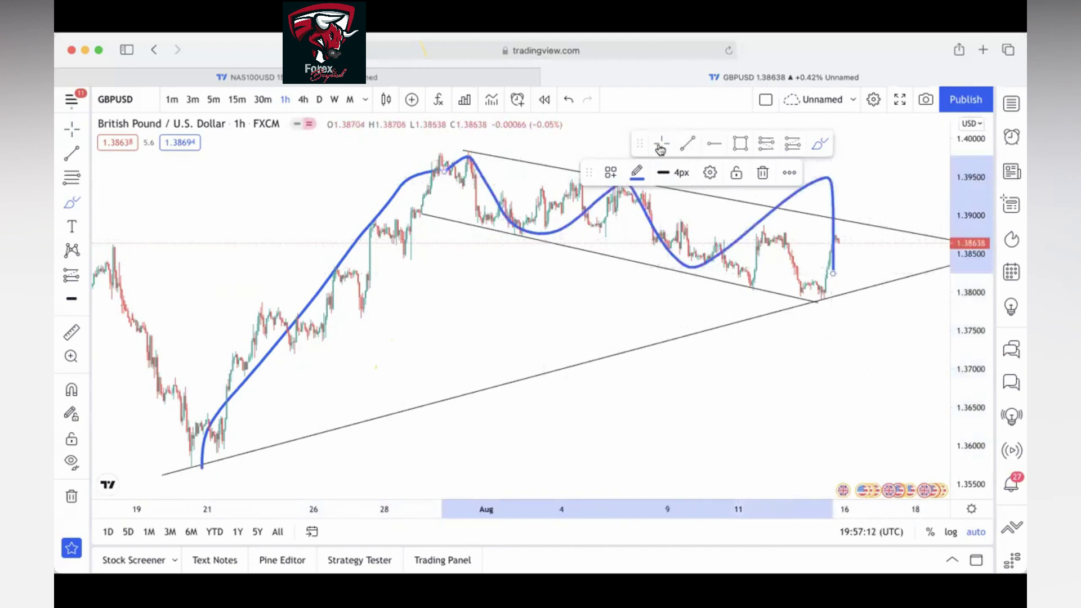
left_click_drag(853, 176, 655, 227)
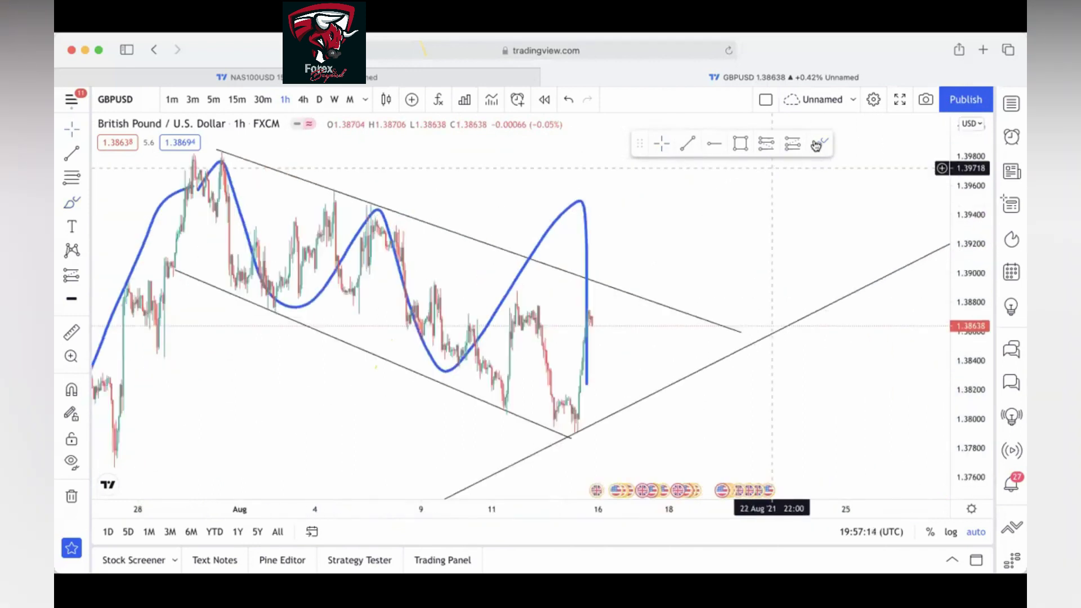
left_click(817, 146)
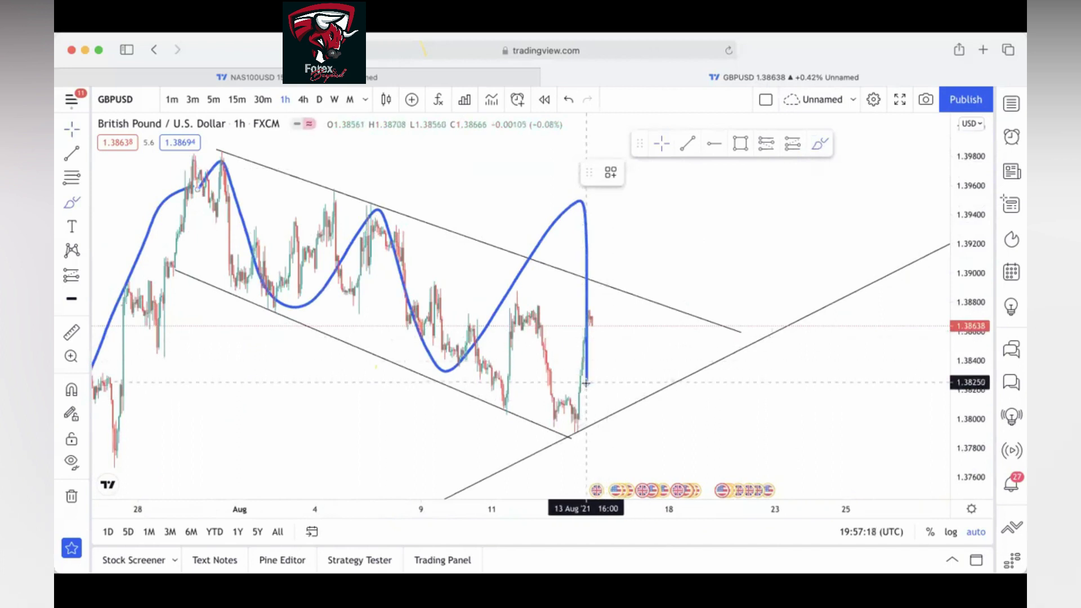
mouse_move(586, 383)
left_mouse_down()
mouse_move(601, 400)
mouse_move(706, 62)
left_mouse_up()
Step: Switch the chart to the 4-hour timeframe and deselect the projected price path
left_click(299, 104)
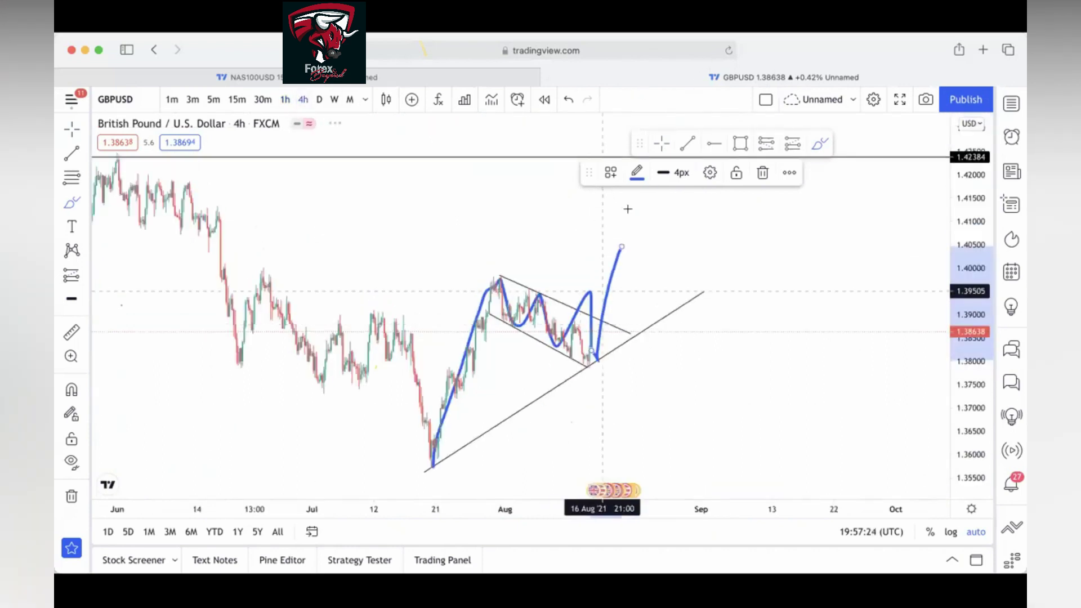
left_click(664, 145)
left_click(639, 197)
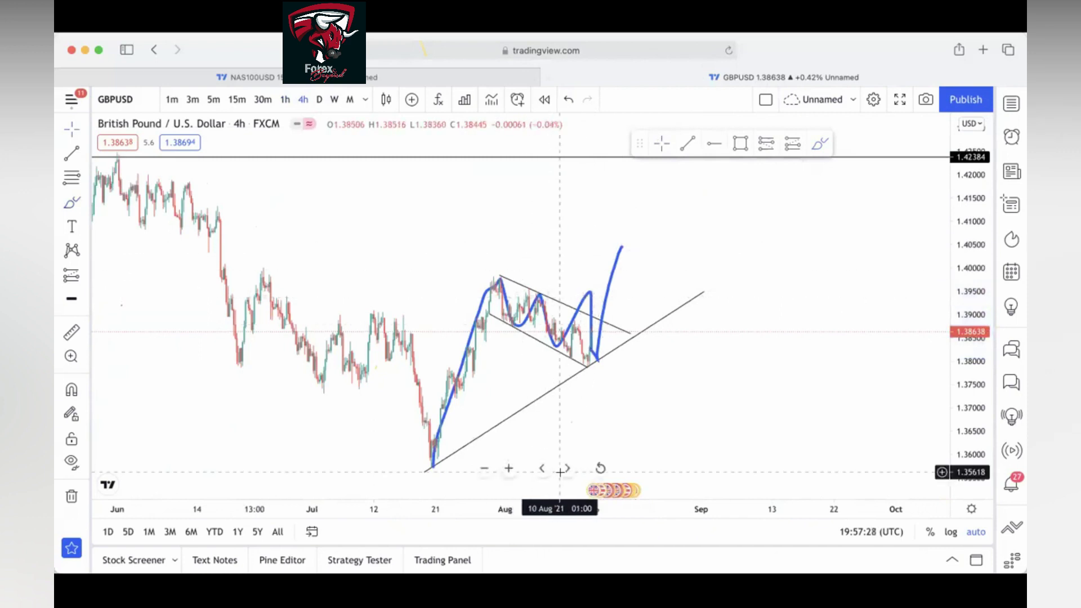
Step: Remove the brush strokes marking the projected rise, the channel swings and the July rally
left_click(510, 467)
left_click(510, 467)
left_click_drag(444, 418, 667, 402)
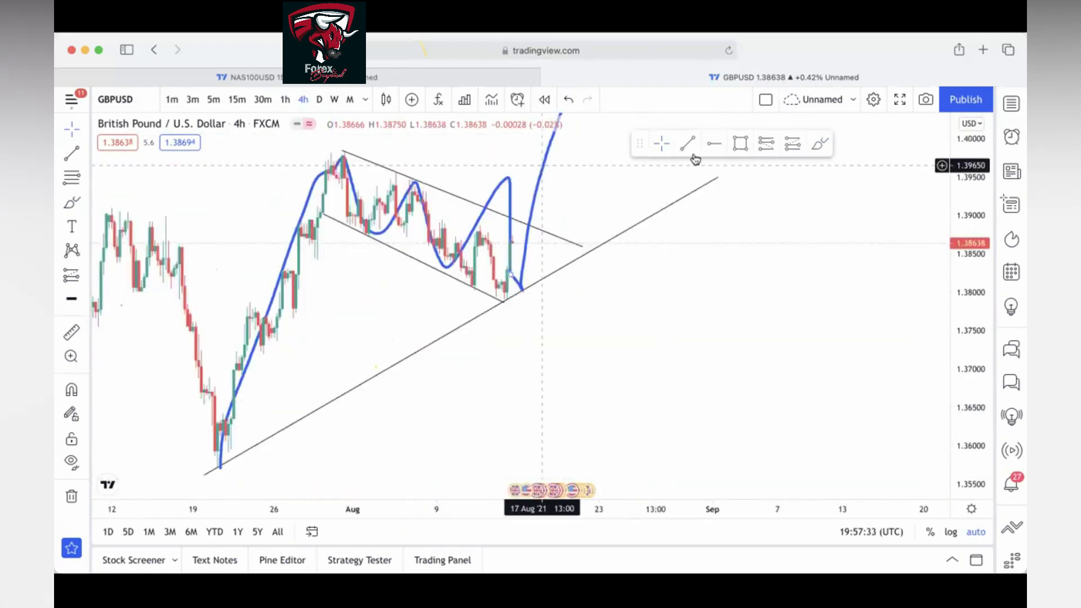
left_click(762, 172)
left_click(509, 224)
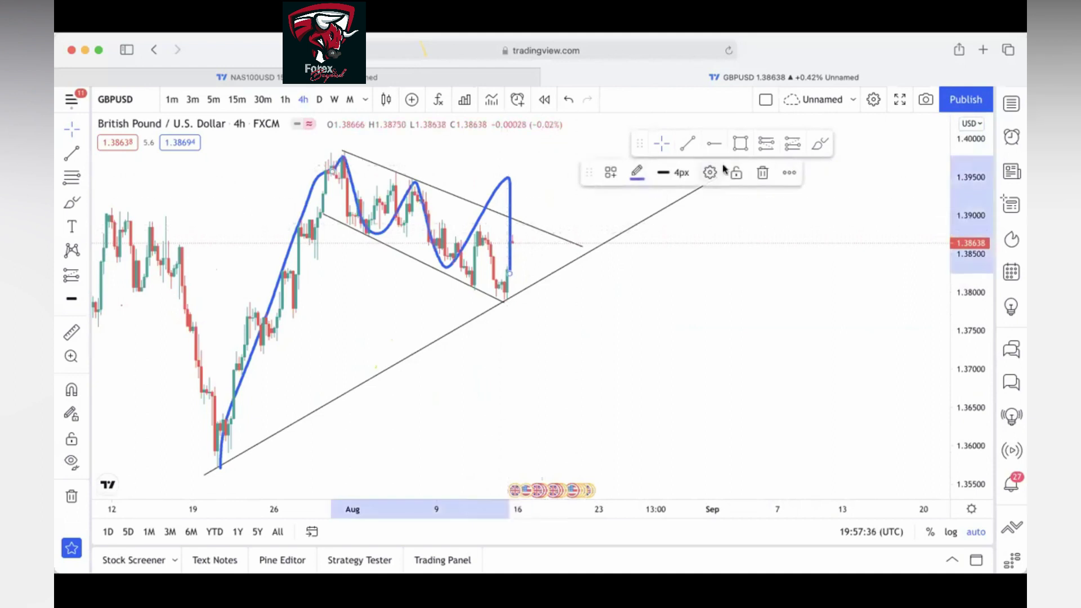
left_click(762, 173)
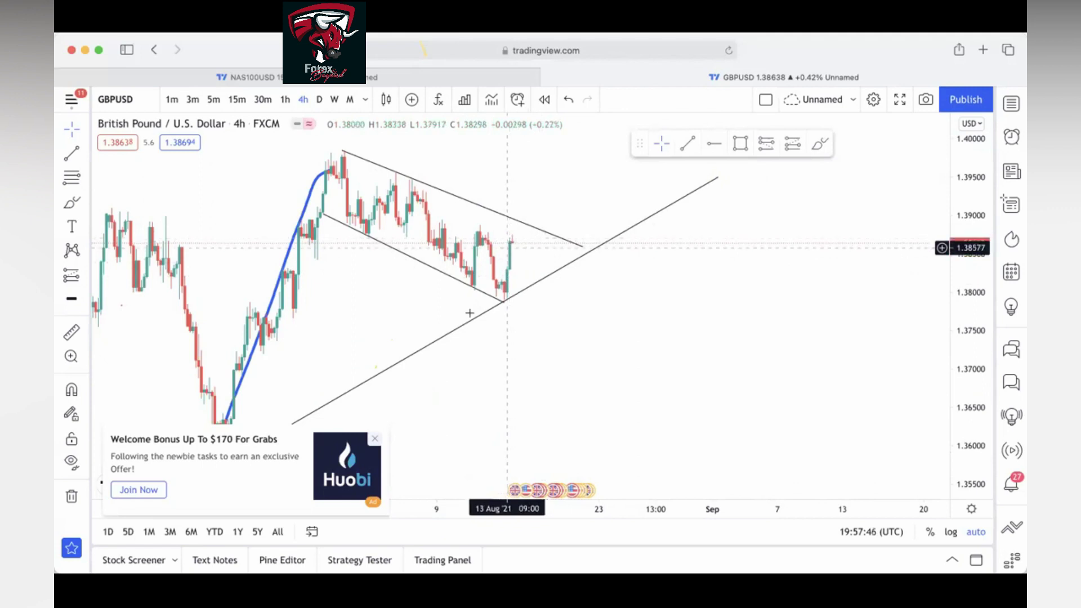
left_click(375, 439)
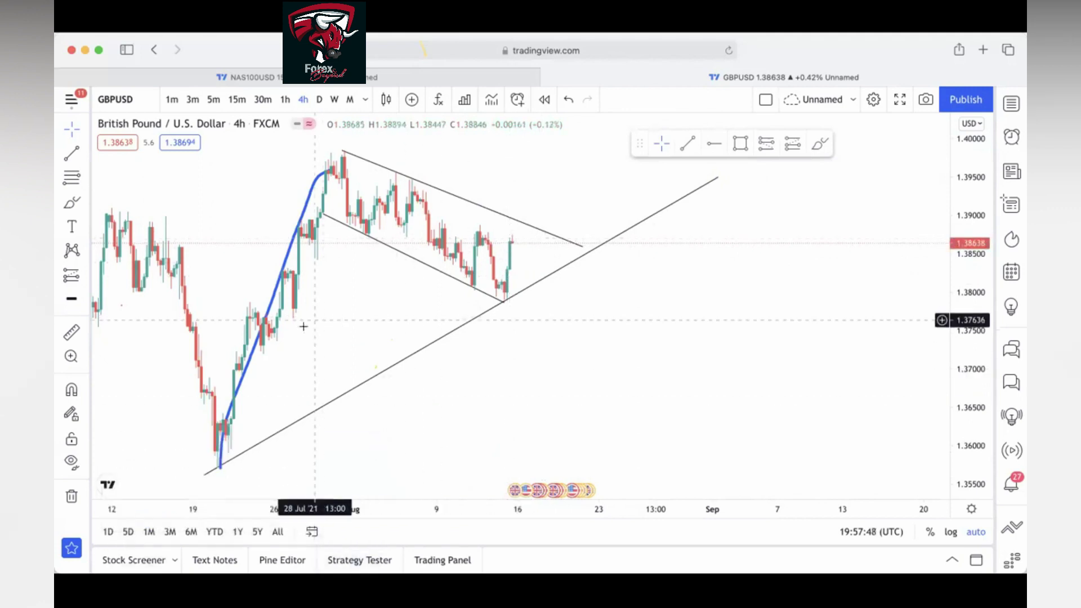
left_click(259, 331)
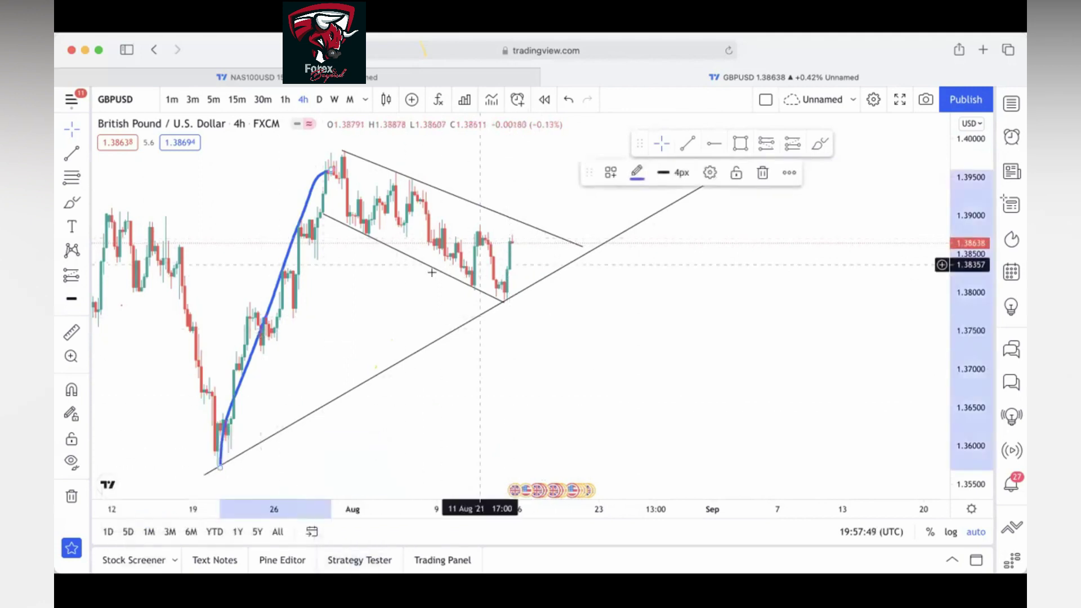
left_click(757, 174)
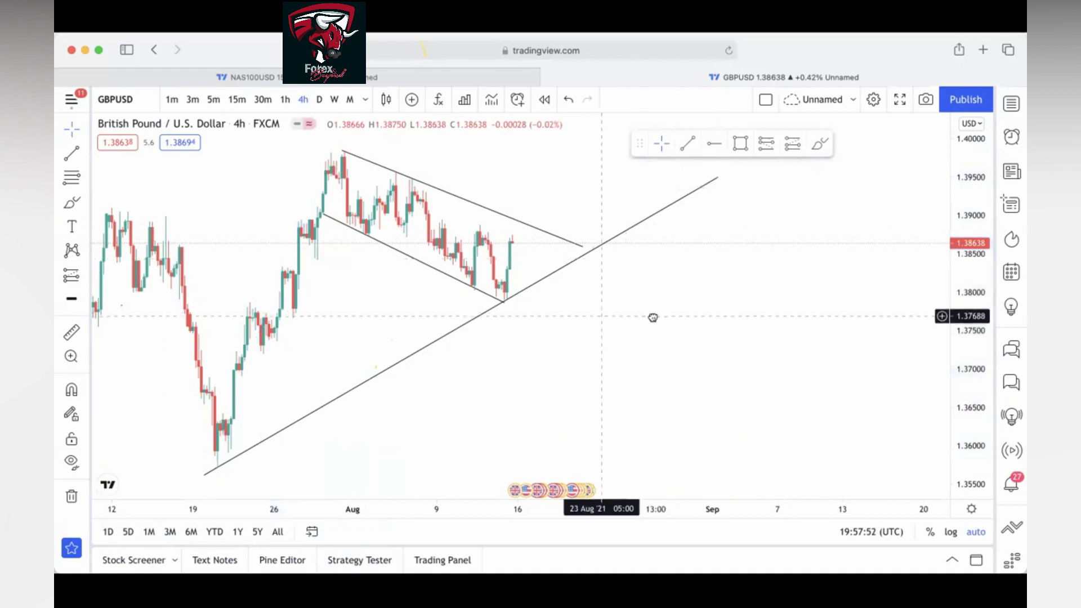
Step: Switch the chart back to the 1-hour timeframe and fit the falling channel in view
left_click_drag(653, 317, 762, 306)
scroll(730, 334, "right", 3)
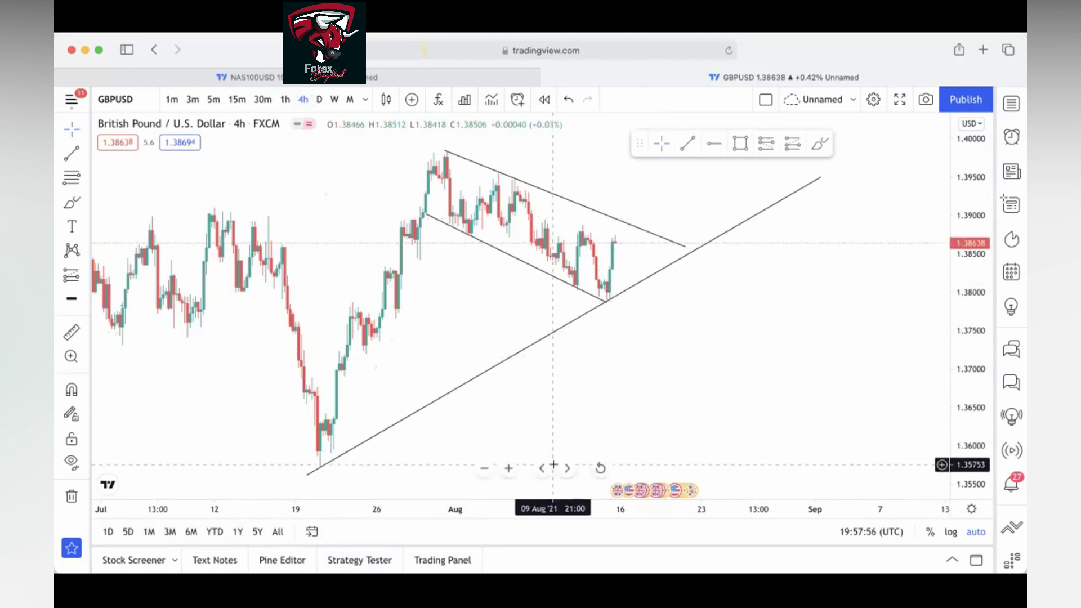
left_click(601, 469)
scroll(472, 369, "right", 4)
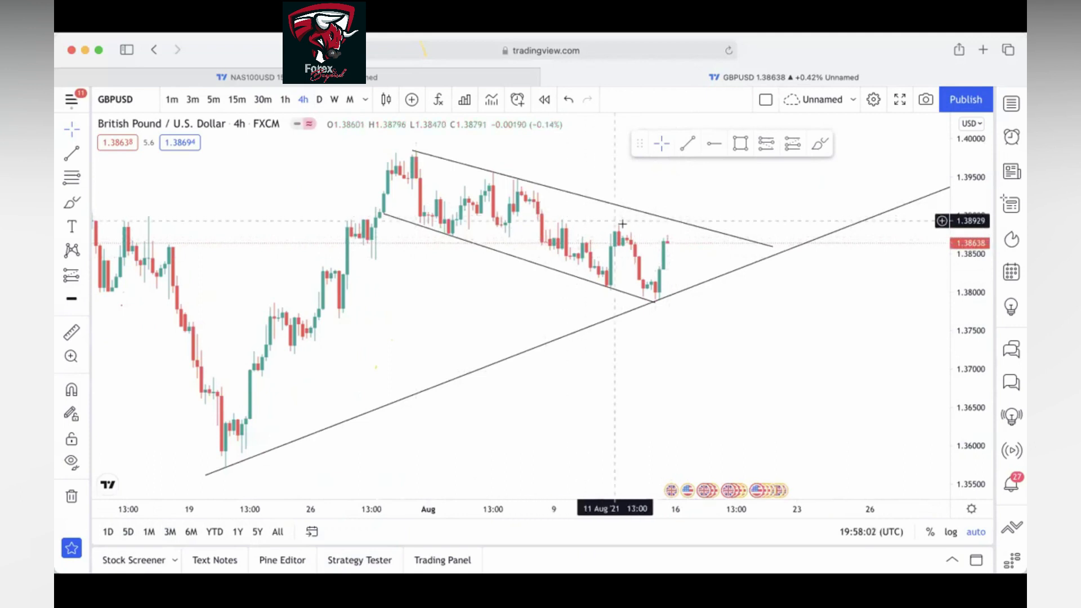
left_click(284, 99)
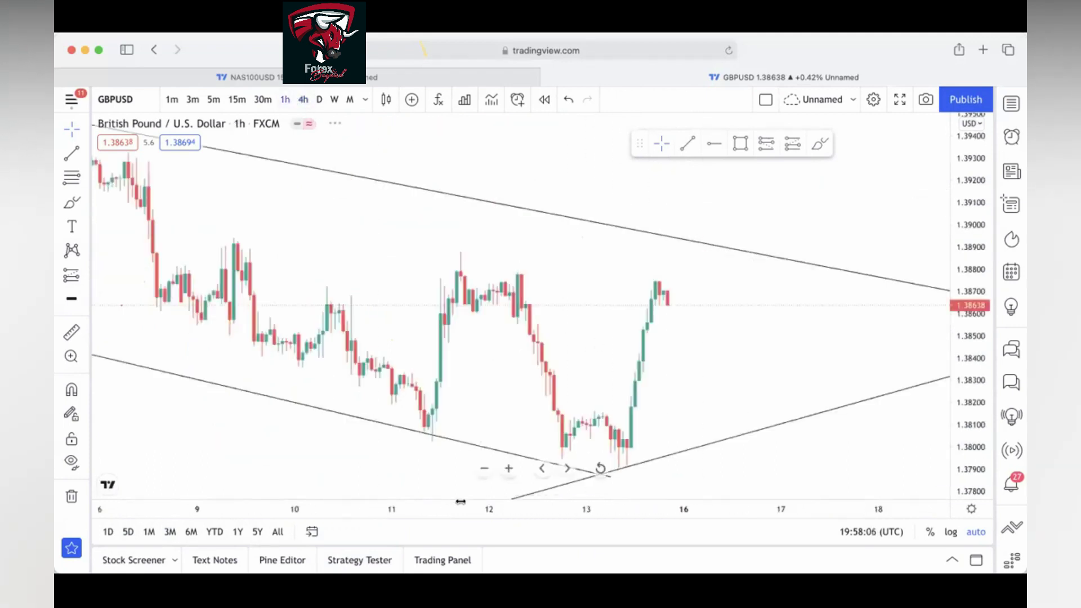
left_click(484, 468)
left_click(484, 468)
left_click(485, 472)
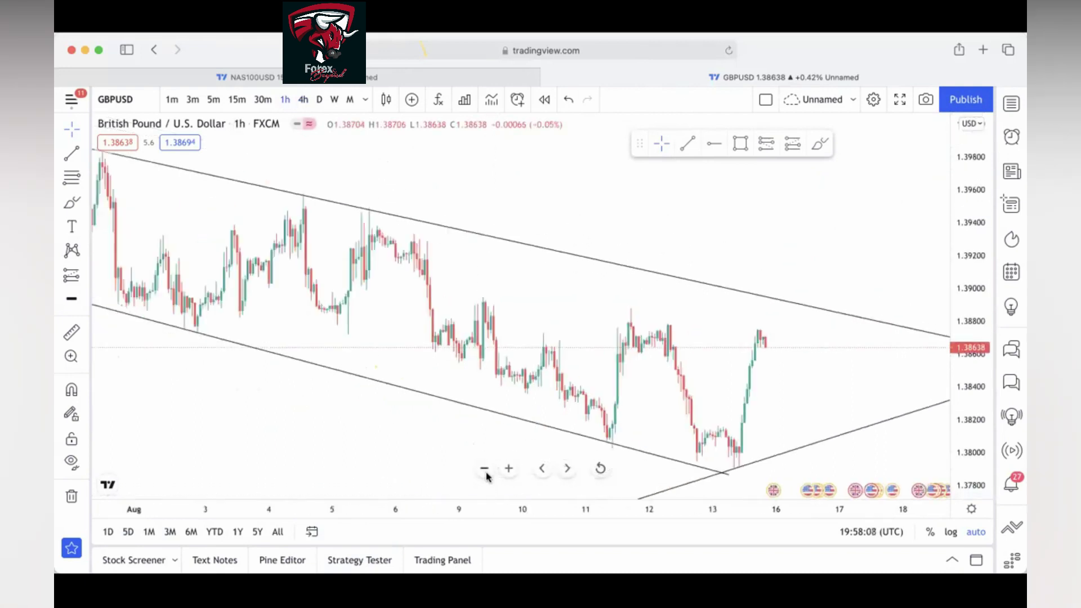
left_click(486, 470)
Step: Brush a projected pullback from the 13 August high near 1.3872 down to the rising trend line at about 1.3813 on 17 August
left_click(509, 470)
left_click(511, 473)
left_click(512, 475)
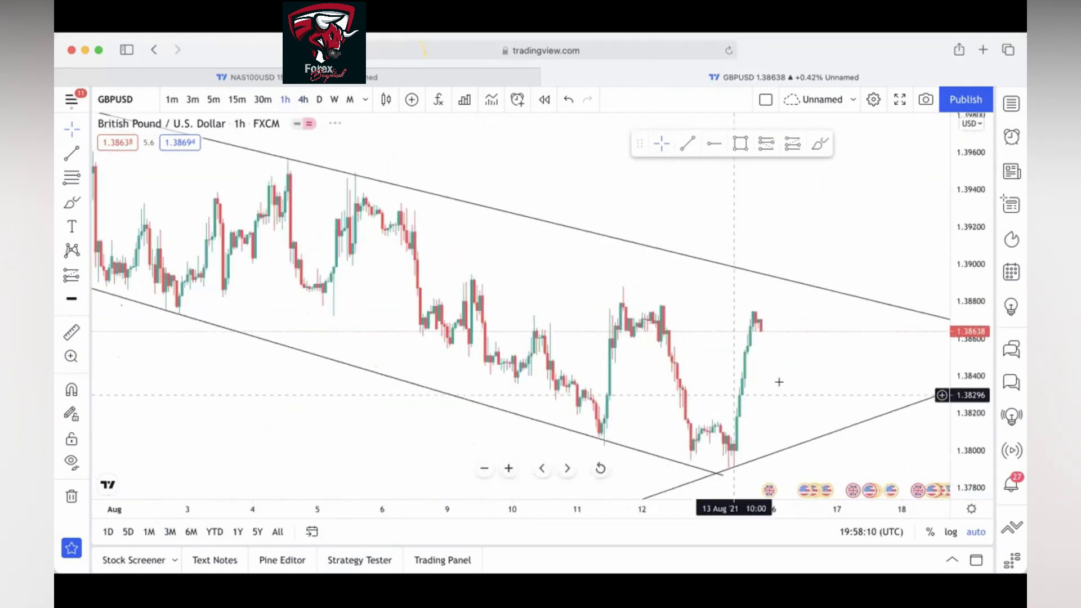
scroll(514, 336, "right", 5)
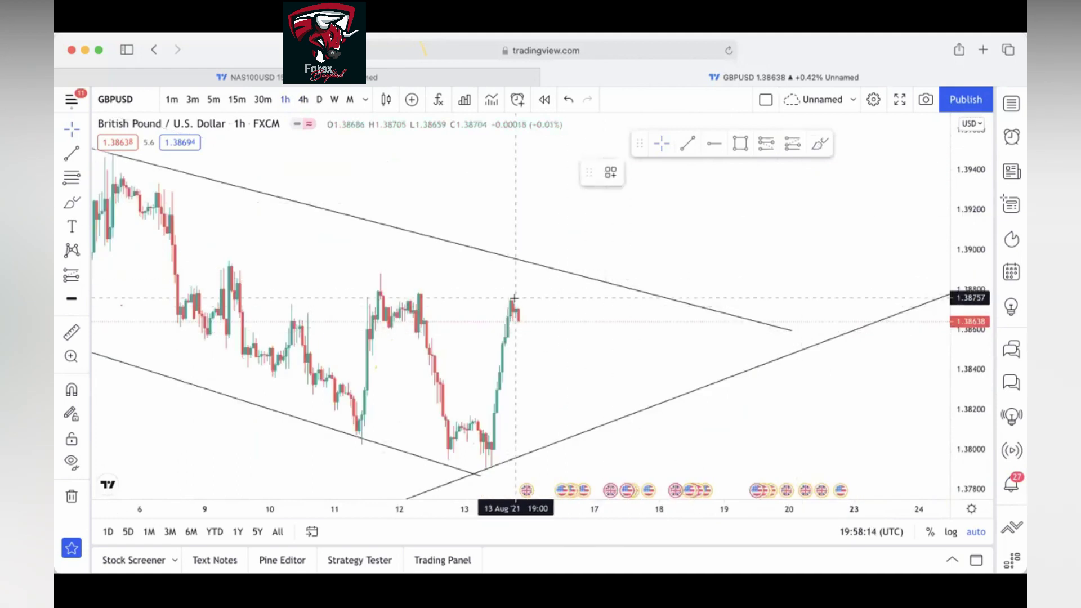
left_click_drag(511, 300, 610, 424)
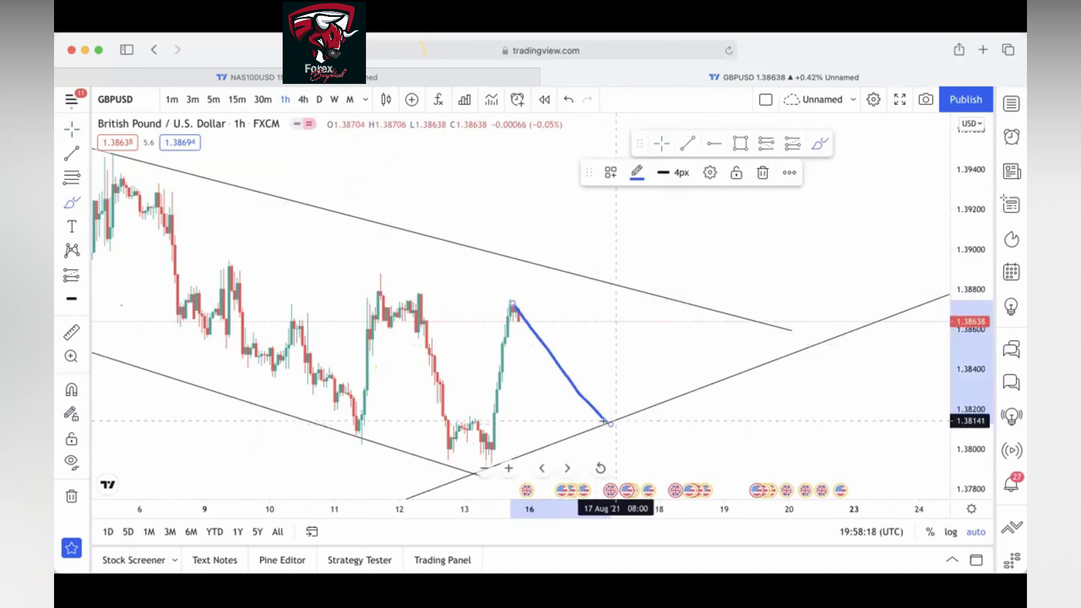
Step: Place a long position where the pullback meets the rising trend line, with entry 1.38138, stop 1.38016 and target 1.38750
left_click(766, 147)
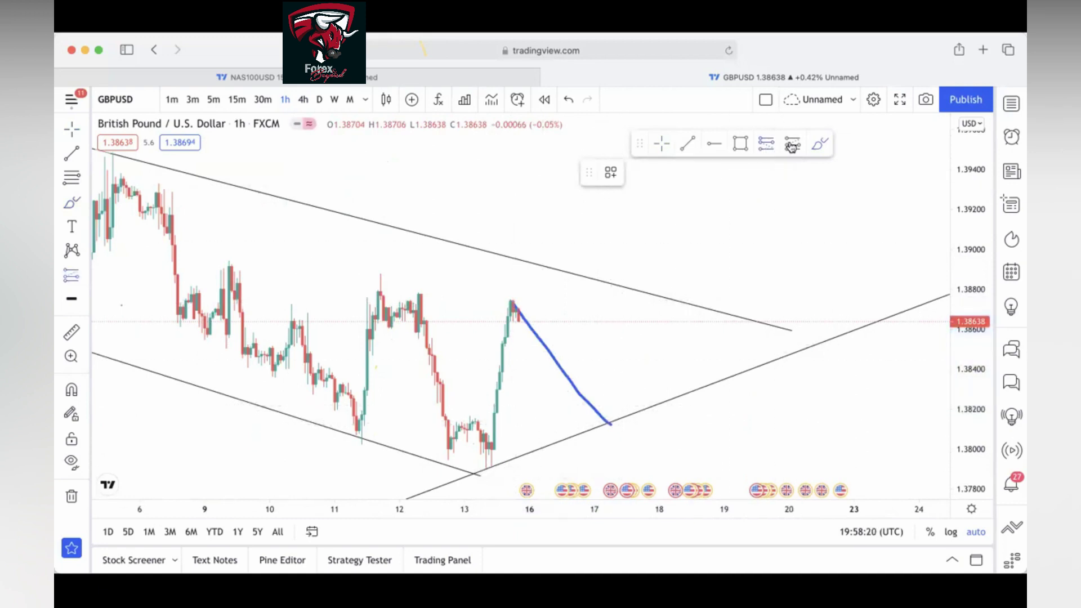
left_click(631, 405)
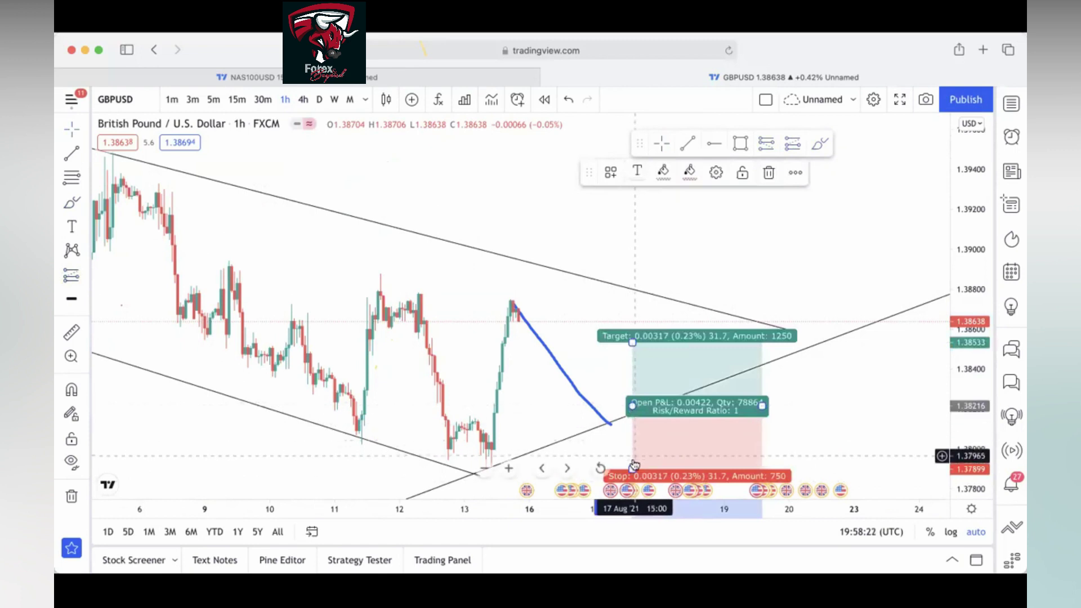
left_click_drag(633, 469, 624, 410)
left_click(570, 339)
left_click(622, 370)
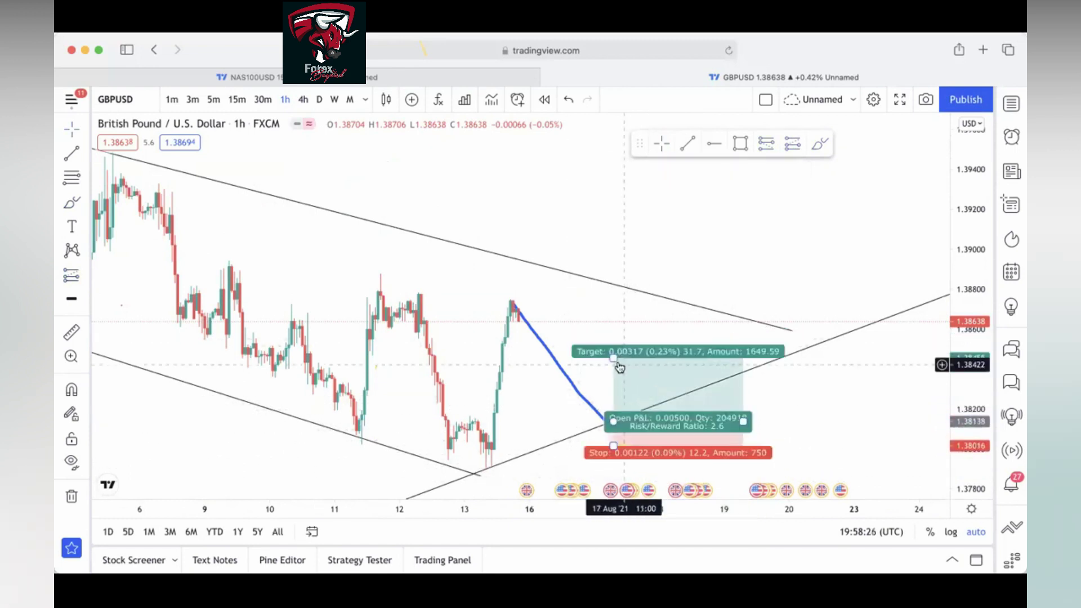
left_click_drag(613, 358, 605, 299)
left_click(456, 303)
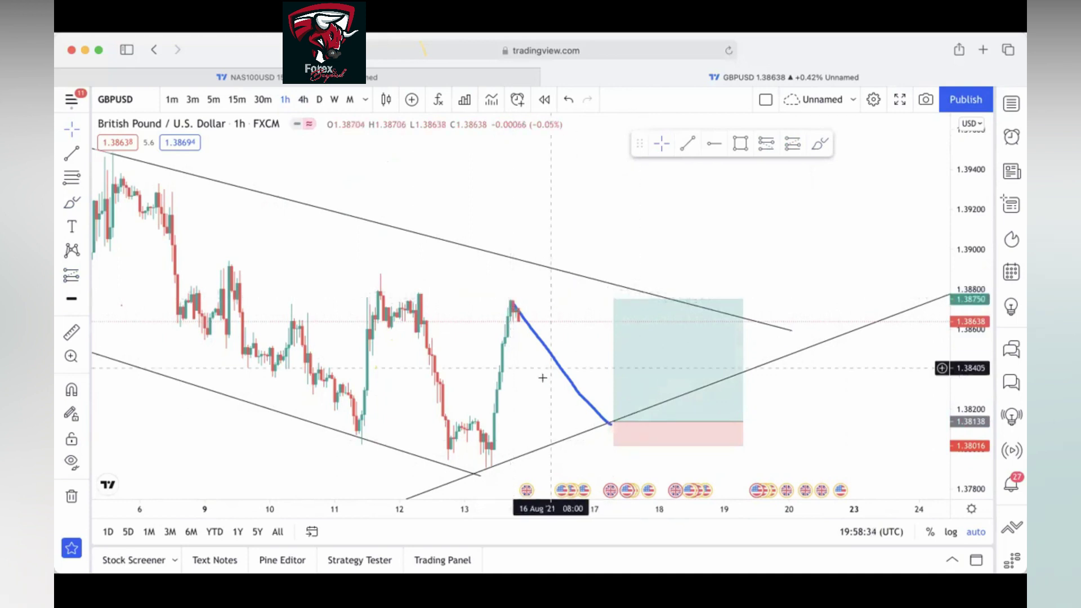
Step: Raise the long position's target to 1.39826, level with the late-July highs
left_click(484, 468)
left_click(484, 468)
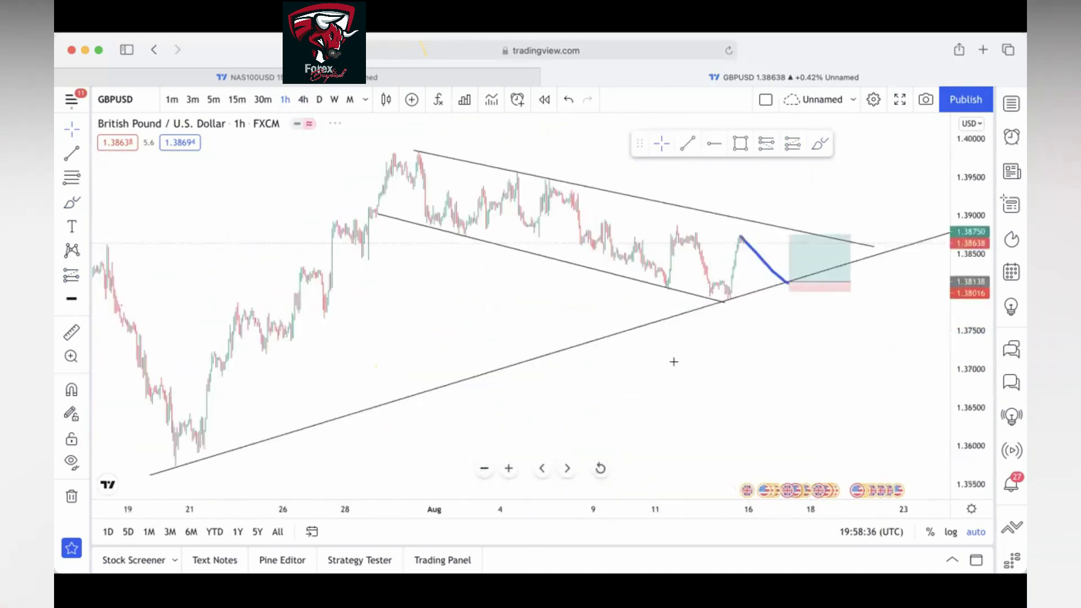
mouse_move(803, 233)
left_mouse_down()
mouse_move(785, 143)
mouse_move(781, 159)
mouse_move(789, 146)
left_mouse_up()
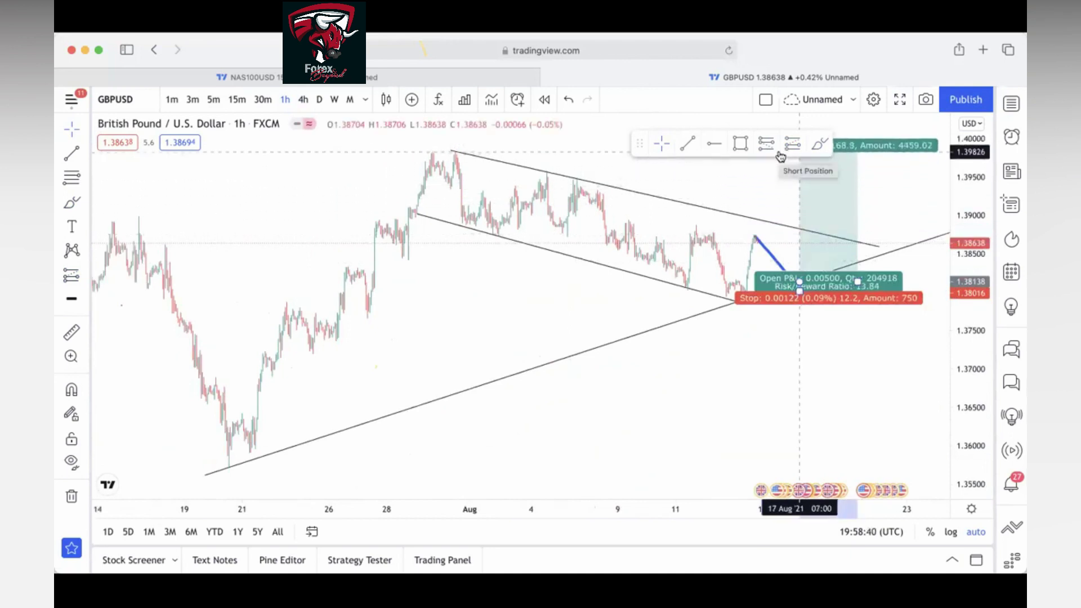
Step: Try a trend line starting at the late-July highs near 1.39817 and remove it
left_click(696, 154)
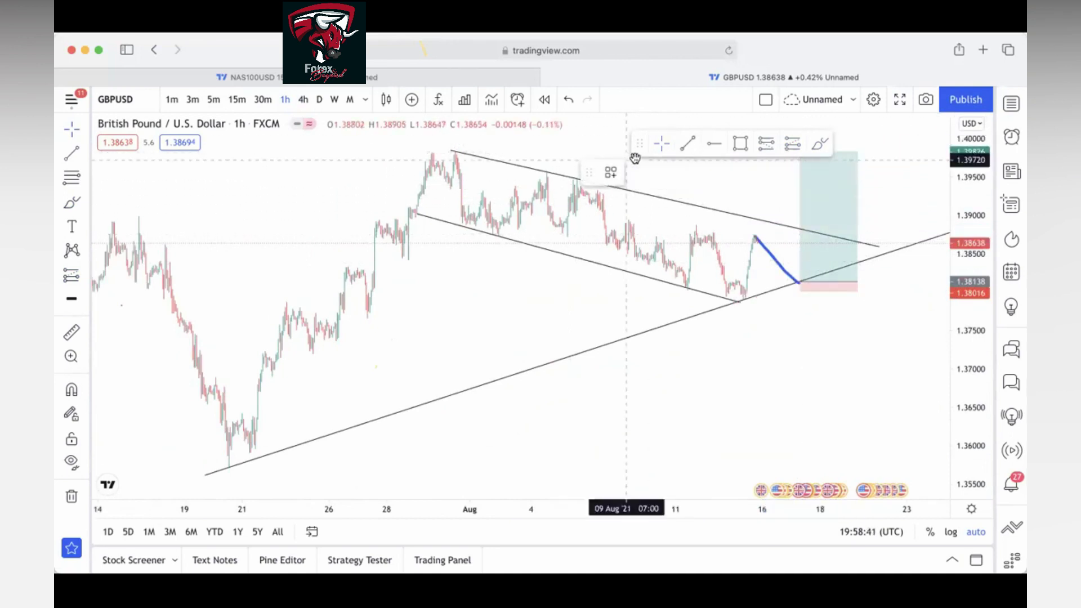
left_click(443, 152)
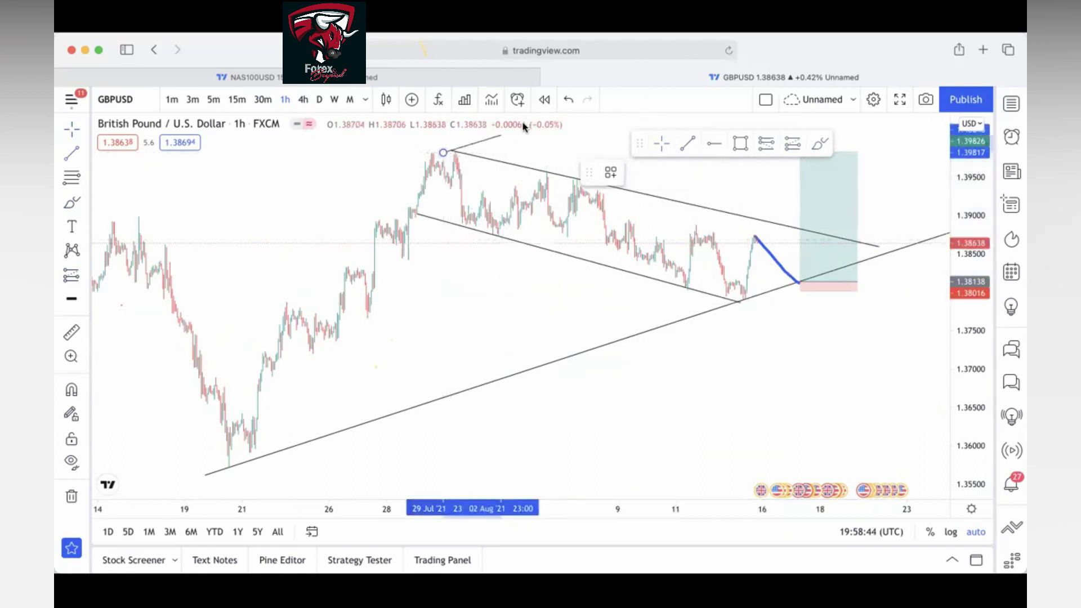
left_click(536, 159)
left_click(816, 173)
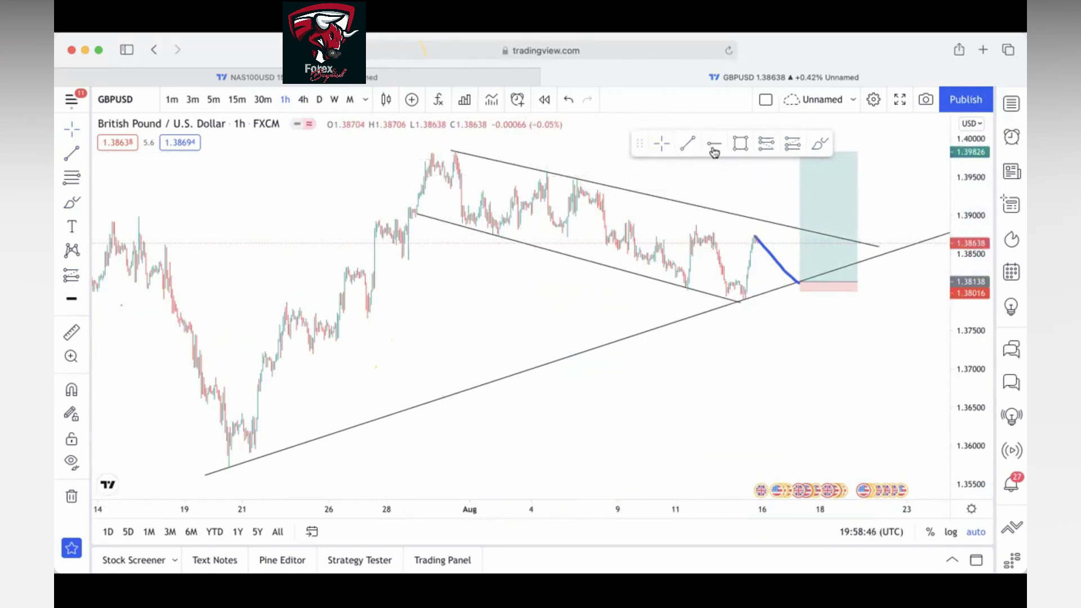
Step: Place a horizontal ray at 1.39800 from 30 July 2021, along the late-July highs
left_click(444, 153)
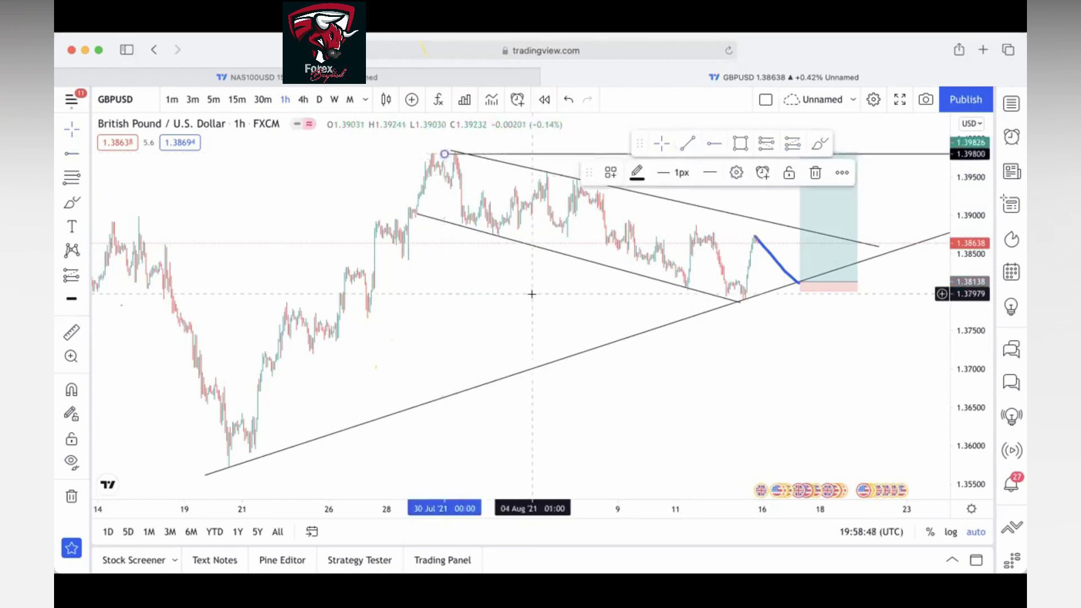
left_click(509, 468)
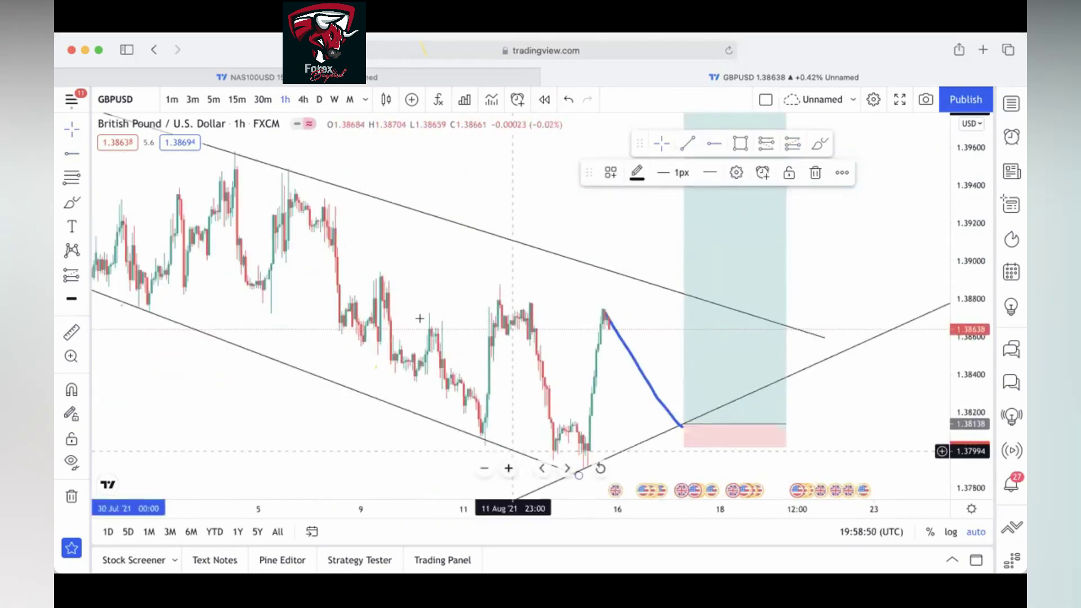
left_click_drag(631, 319, 618, 321)
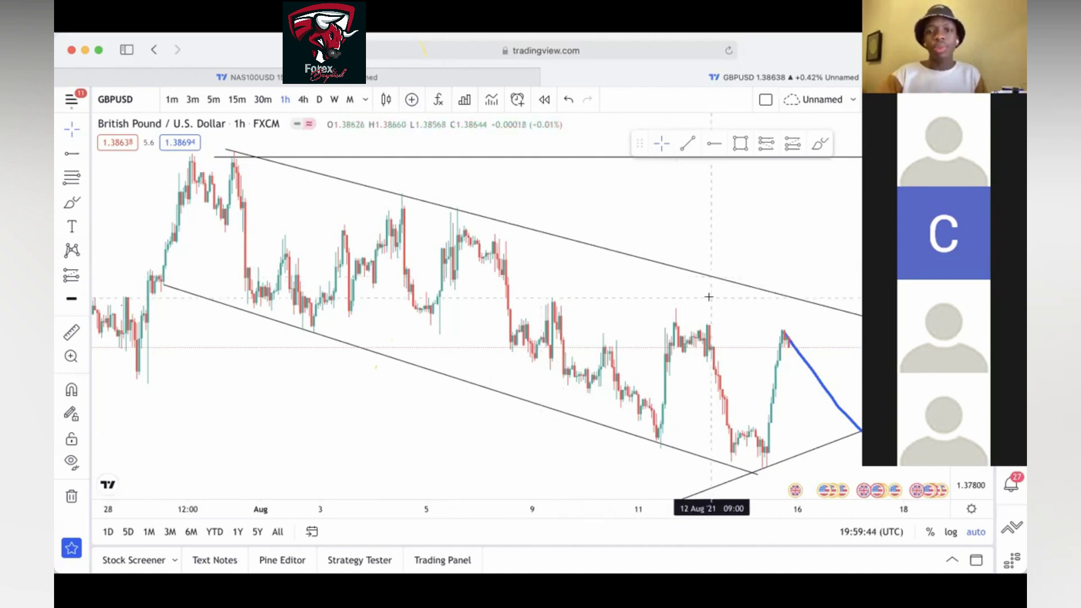
Step: Move the start of the horizontal ray back to 29 July, just before the first of the two late-July highs
left_click_drag(682, 373, 622, 376)
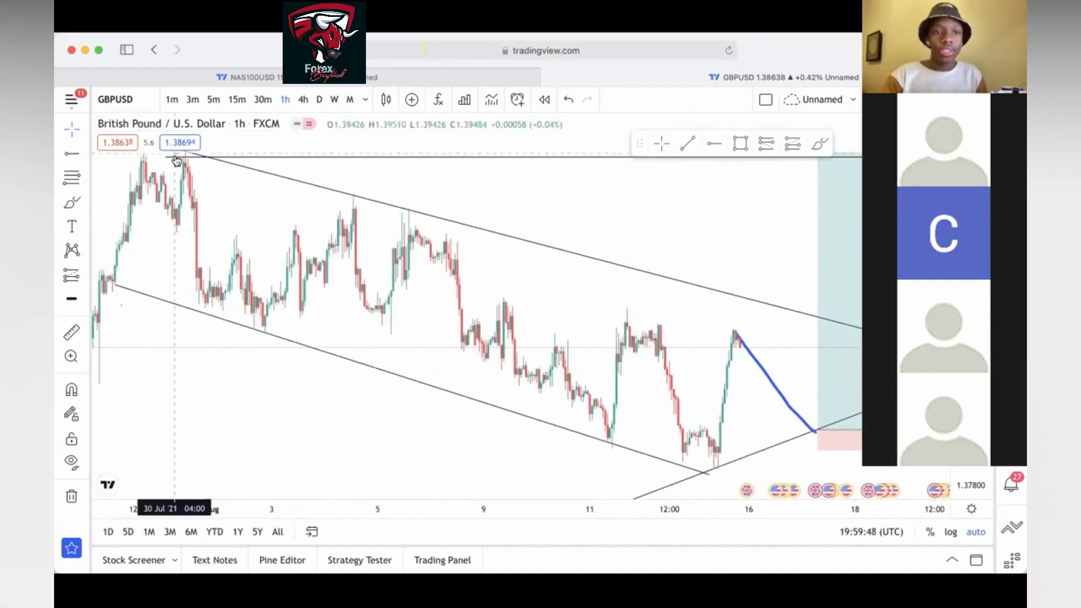
left_click_drag(175, 161, 260, 154)
left_click(284, 181)
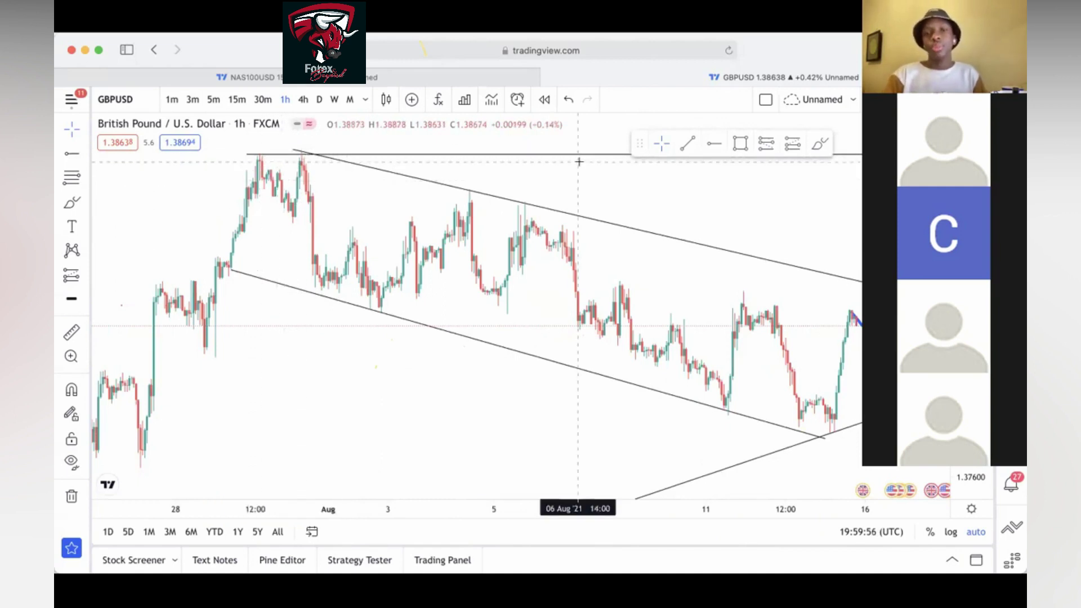
left_click_drag(317, 169, 244, 148)
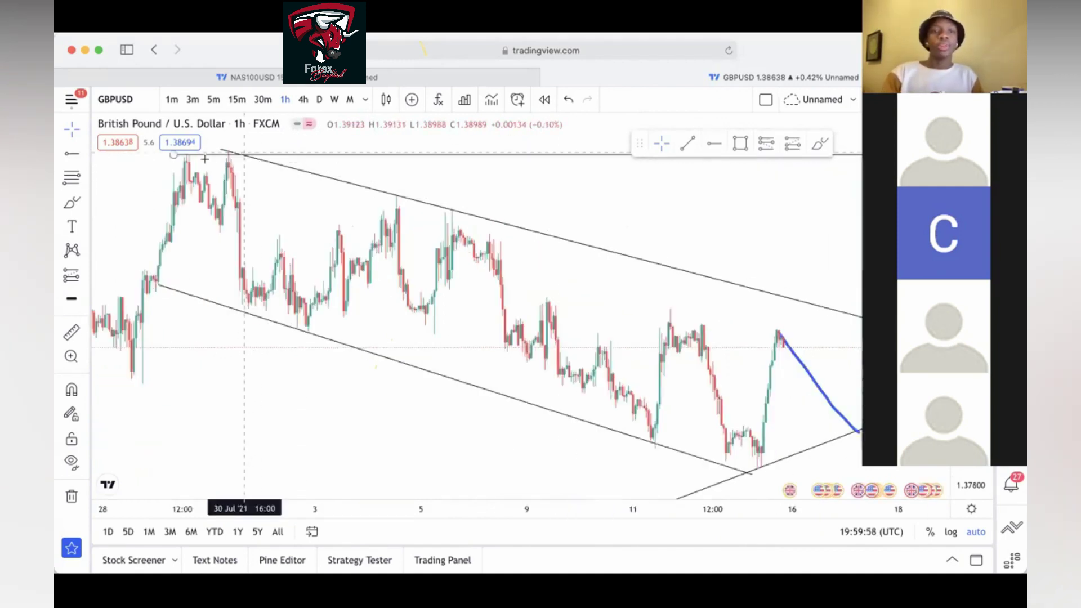
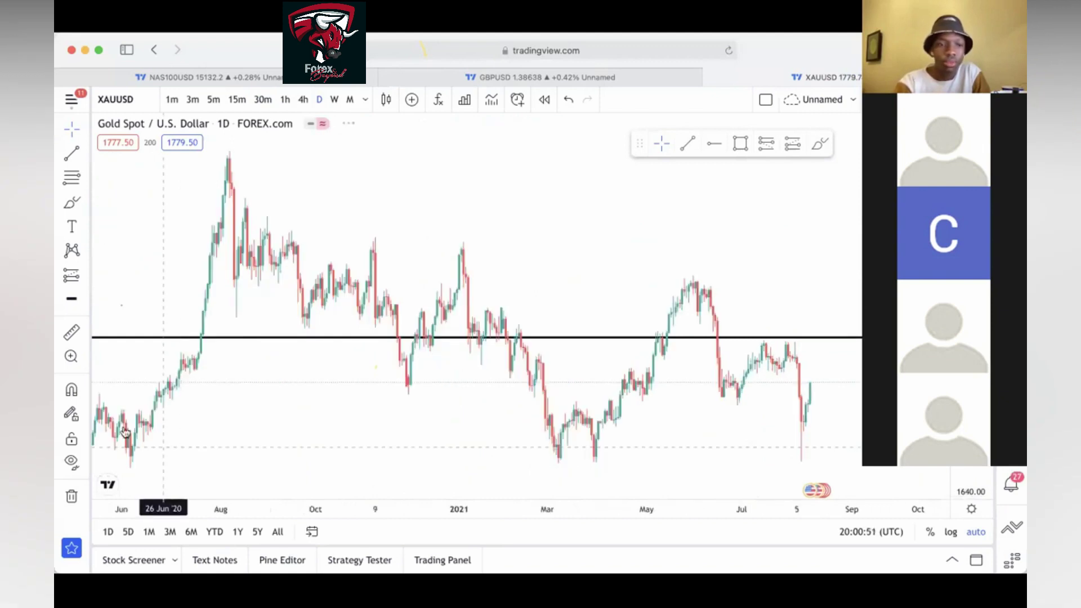
Step: Clear the old horizontal line from the XAUUSD daily chart and draw a rectangle zone along the 1680 lows from March 2020 to early November 2021
left_click(70, 494)
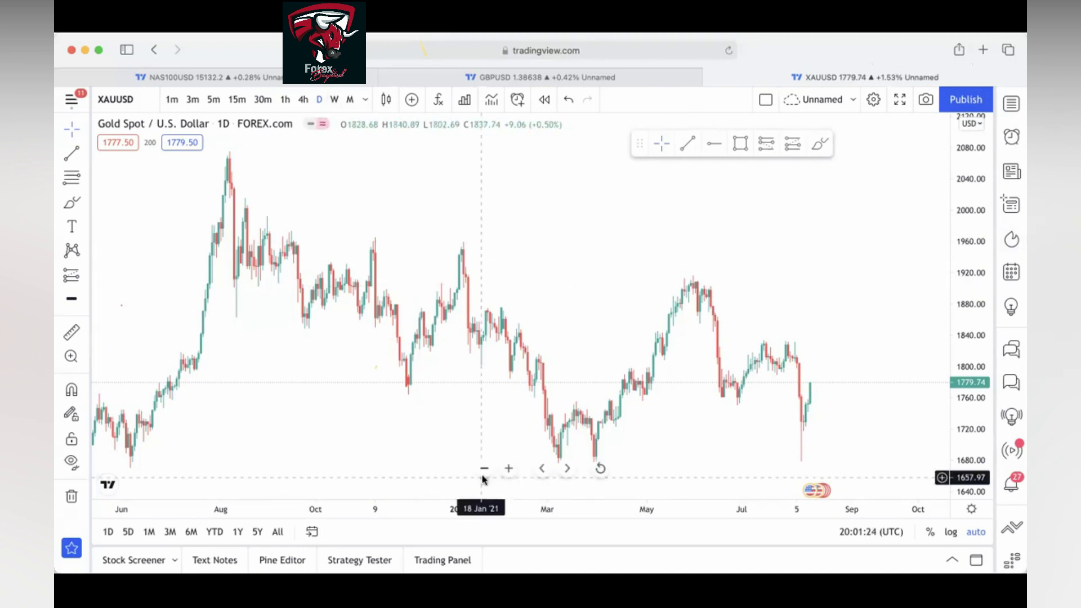
left_click(483, 470)
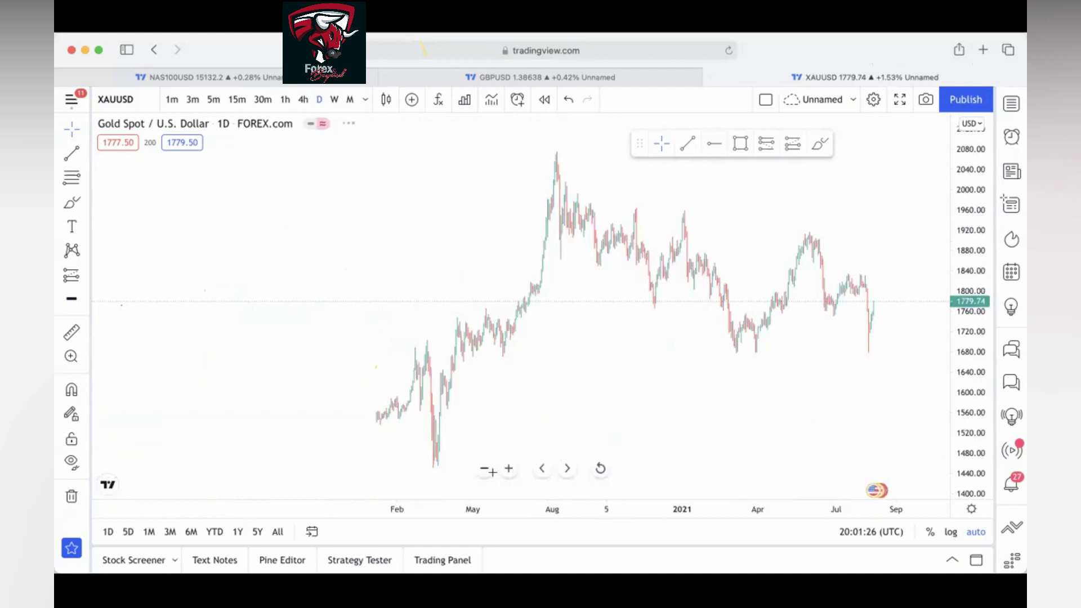
scroll(474, 473, "up", 3)
left_click_drag(619, 366, 520, 368)
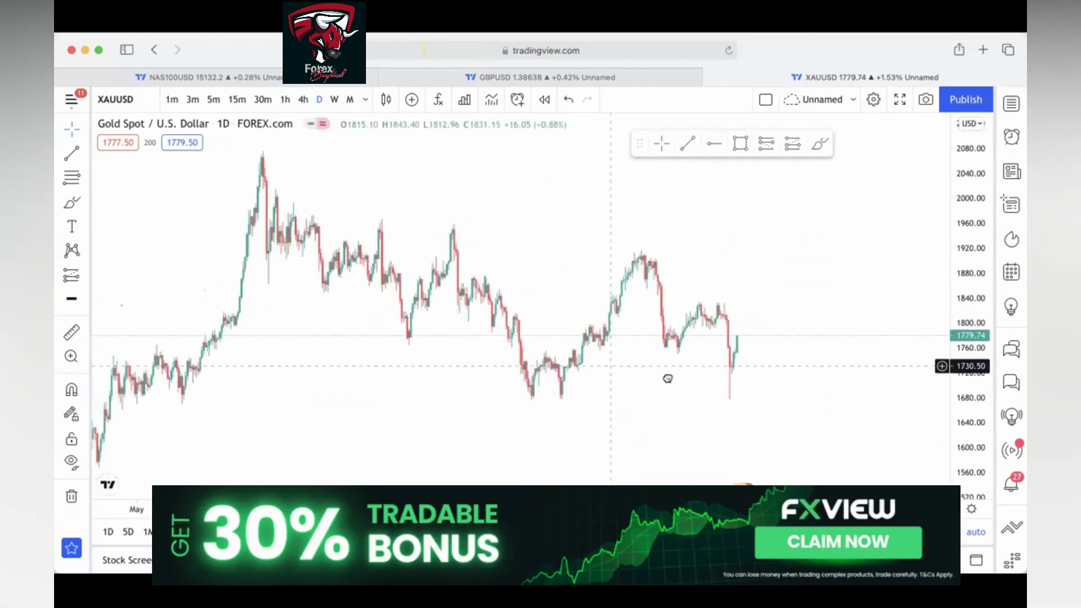
left_click_drag(637, 389, 651, 407)
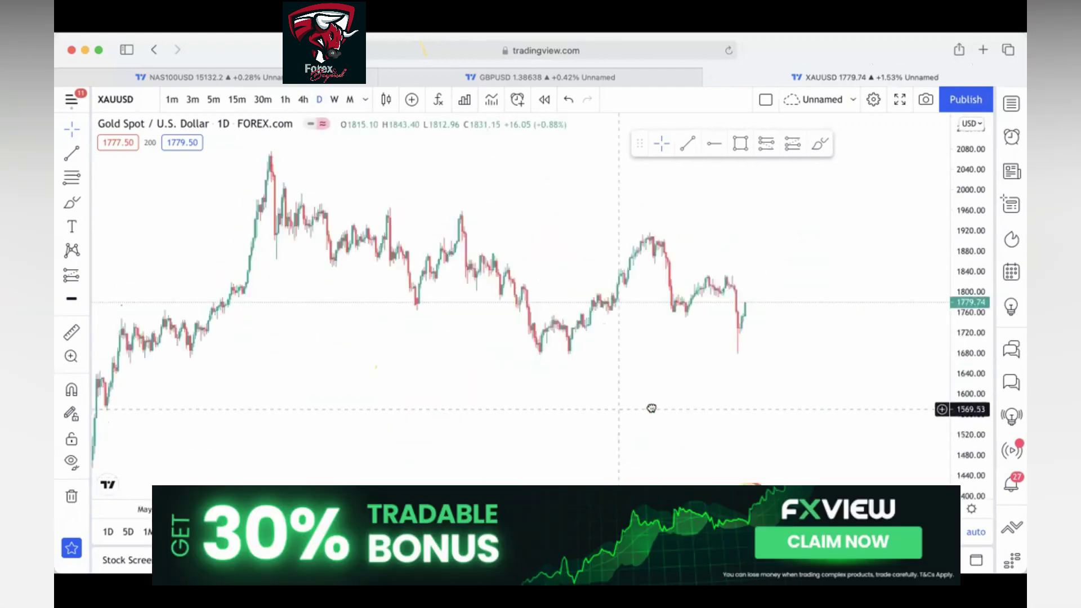
scroll(650, 405, "left", 2)
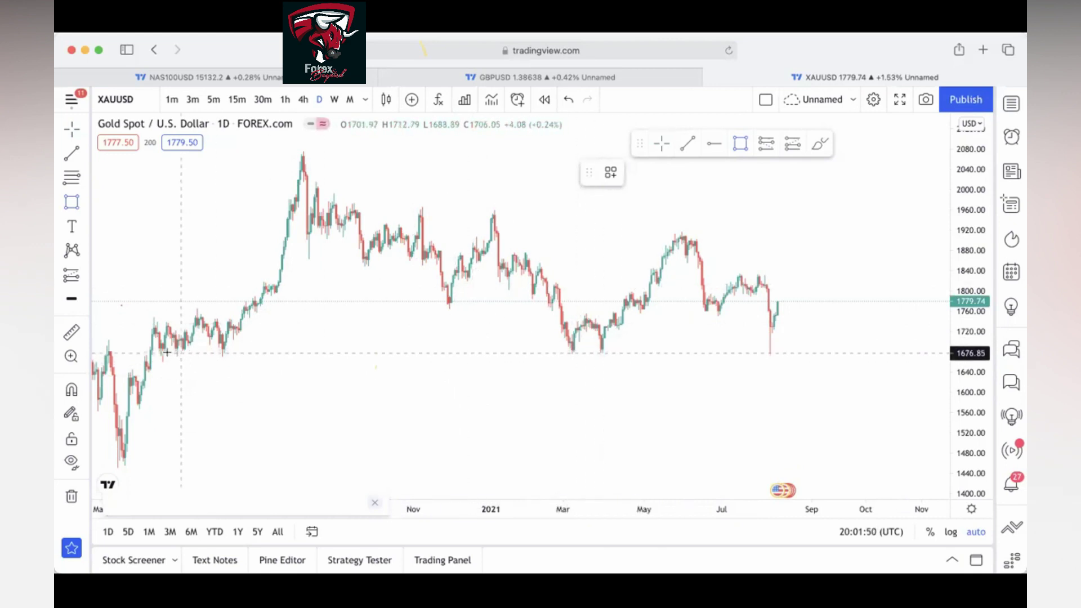
left_click(102, 348)
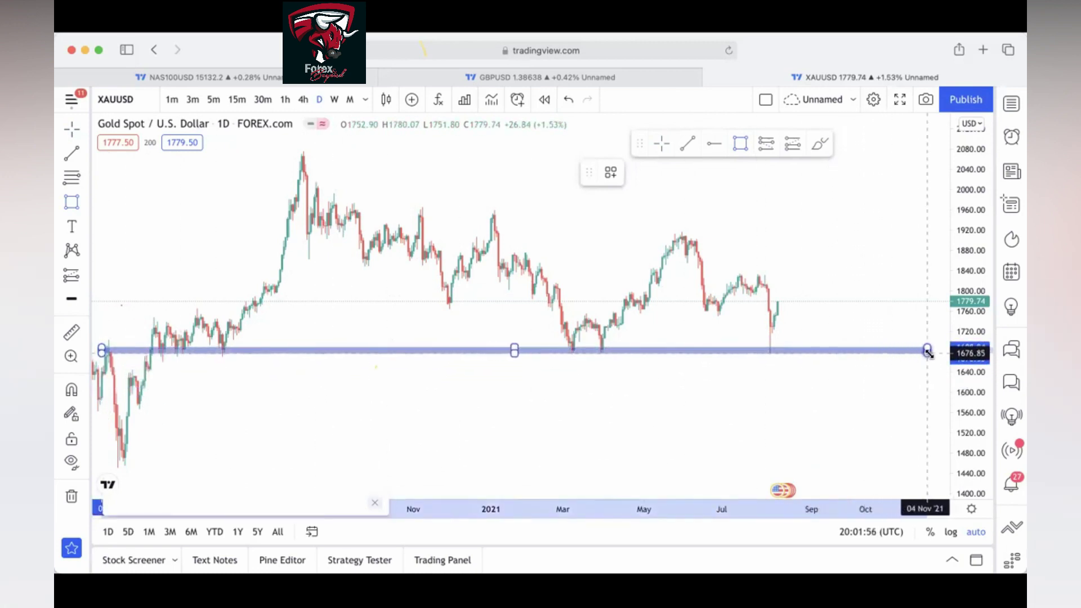
left_click(608, 356)
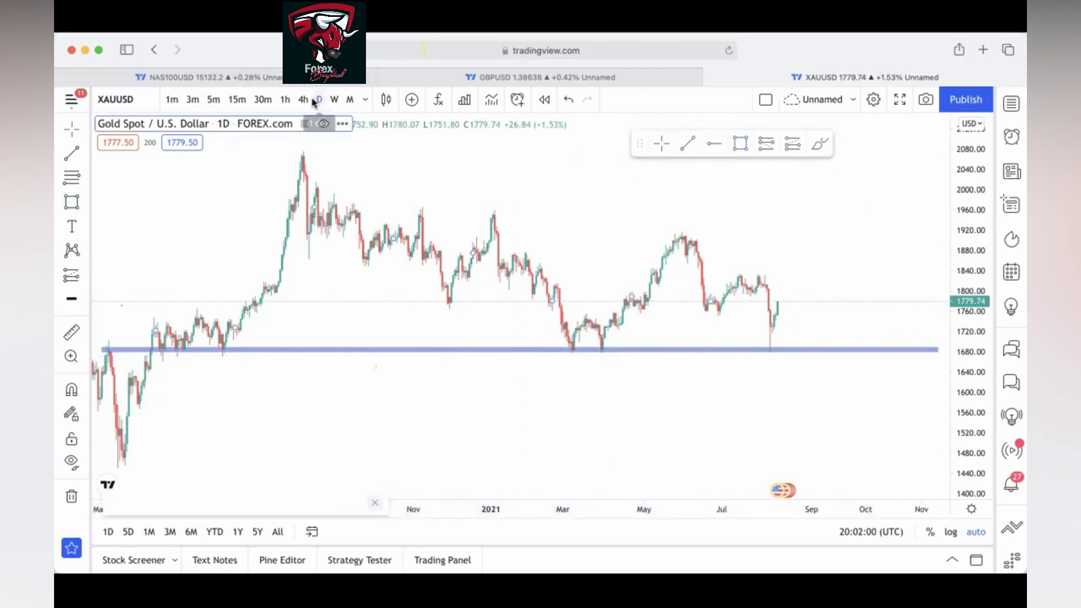
Step: Examine the price reactions at the 1680 support zone on the 1-hour and daily charts, including the older daily history
left_click(286, 101)
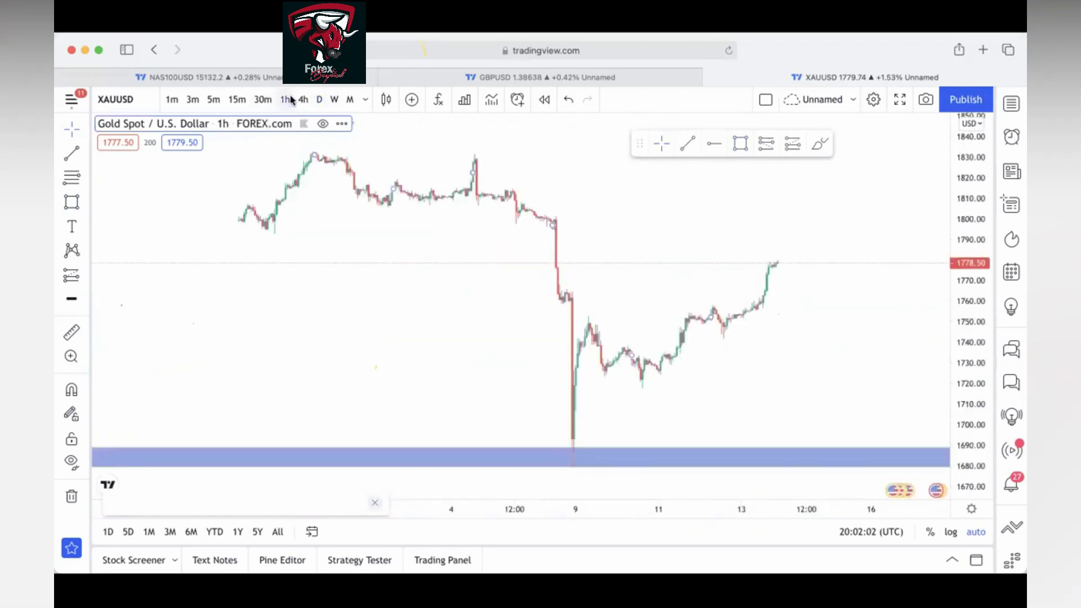
scroll(528, 299, "right", 5)
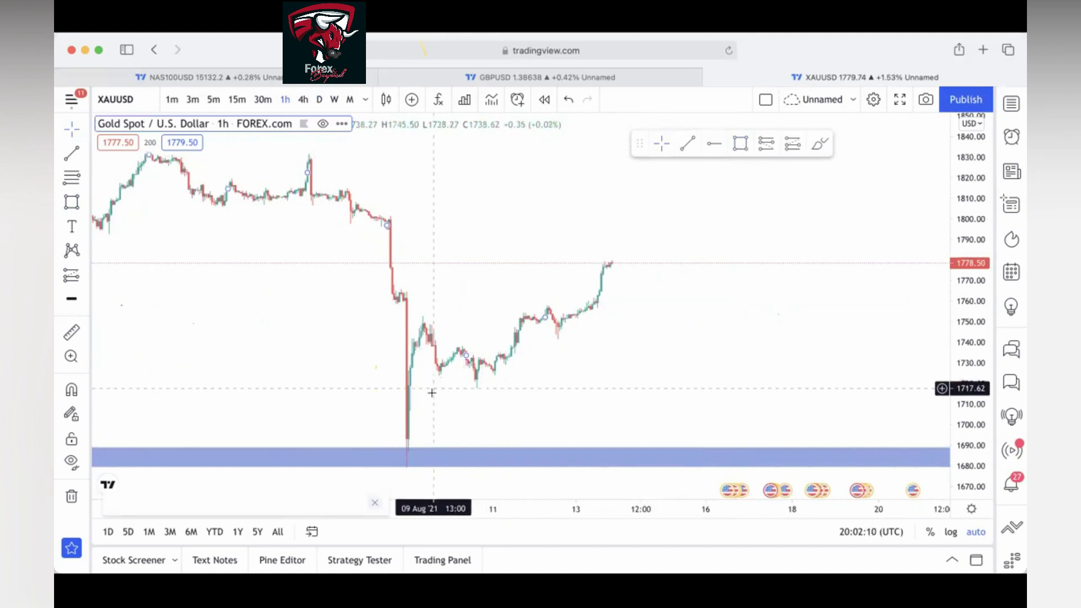
left_click(321, 98)
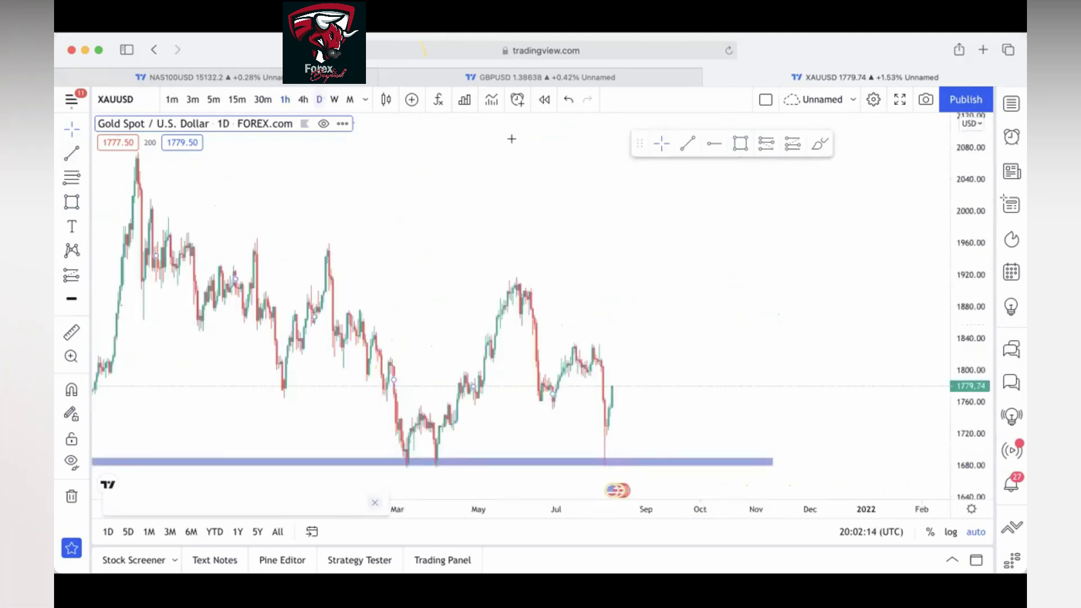
left_click_drag(439, 225, 689, 219)
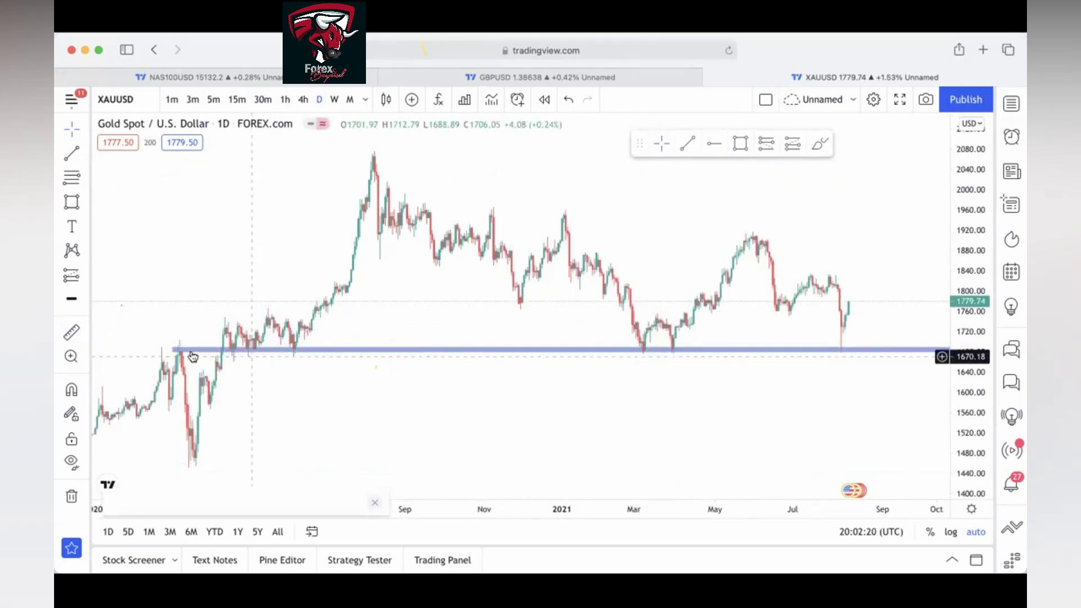
left_click(253, 350)
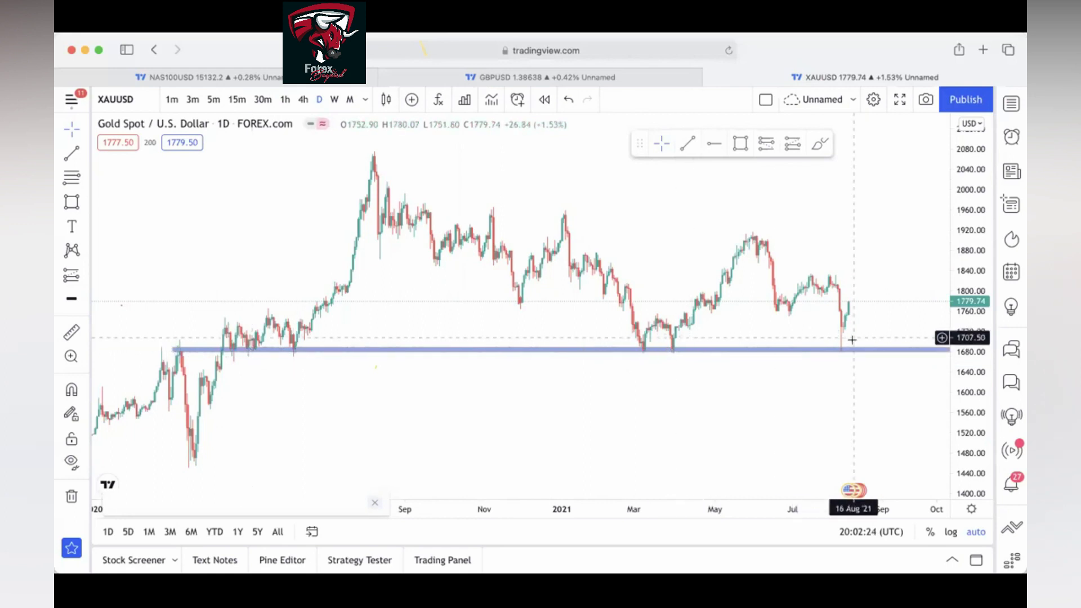
left_click_drag(842, 350, 740, 335)
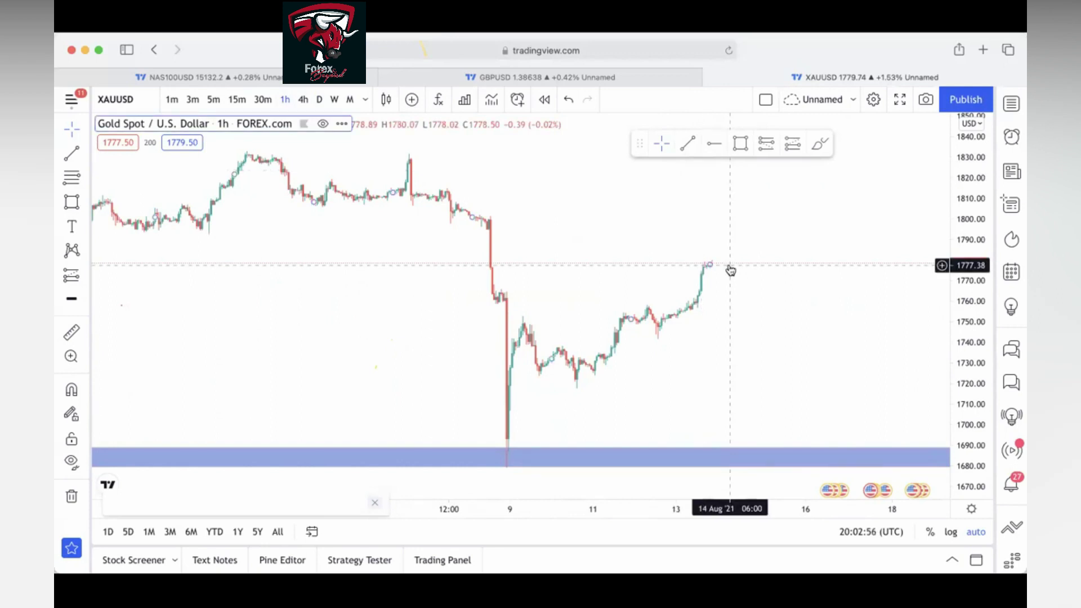
left_click(318, 100)
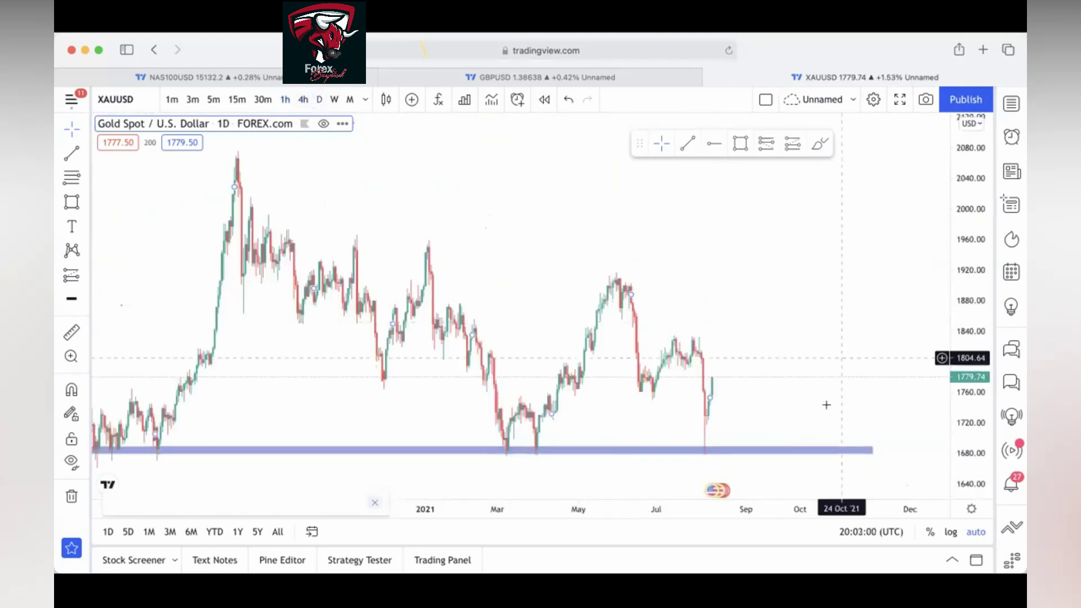
left_click(483, 467)
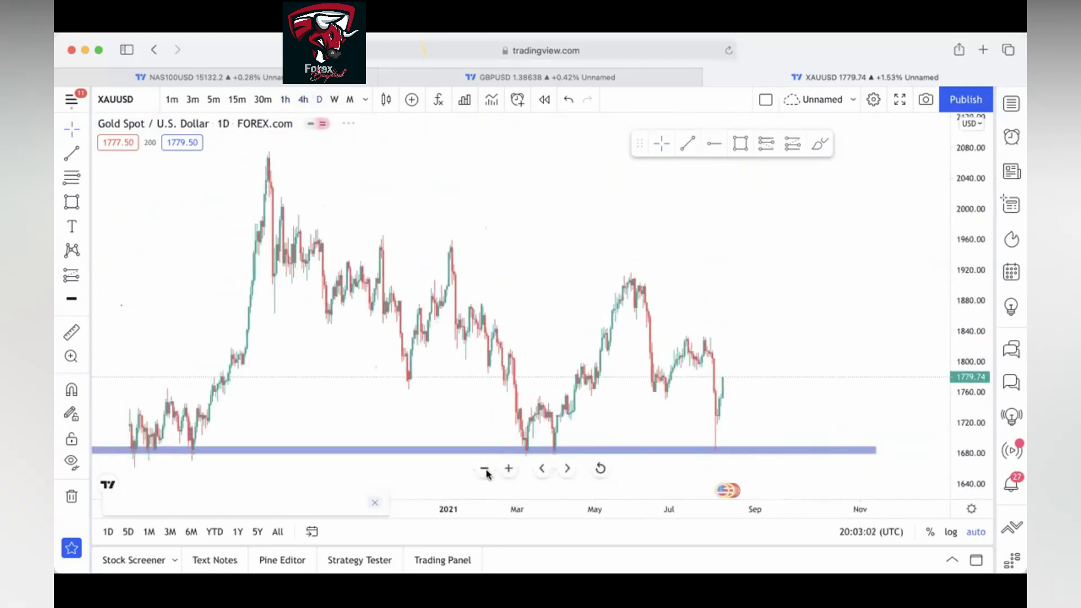
scroll(450, 467, "left", 5)
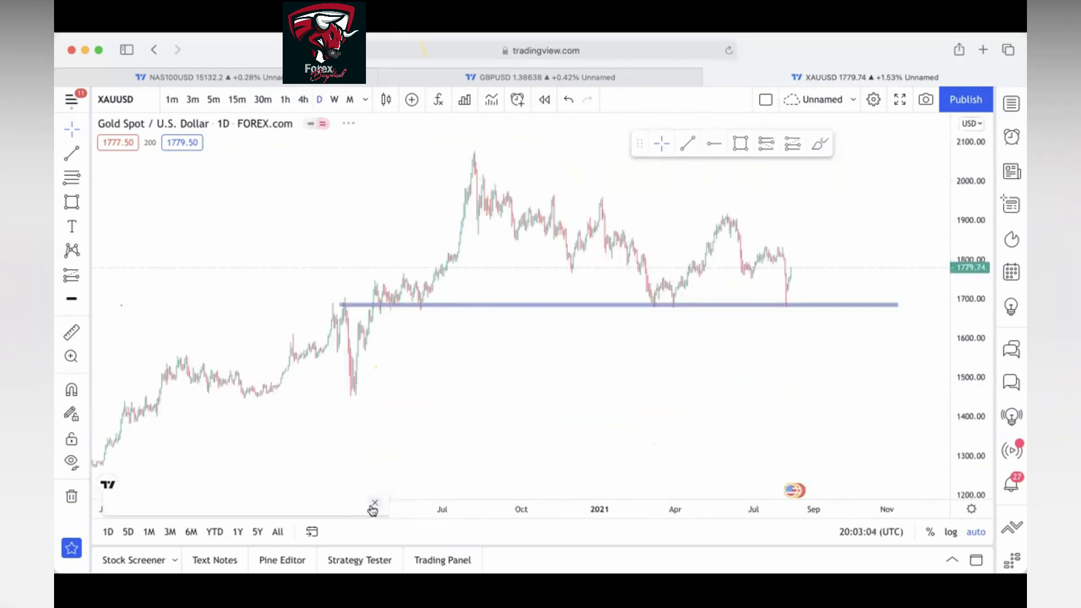
left_click(372, 508)
left_click(758, 198)
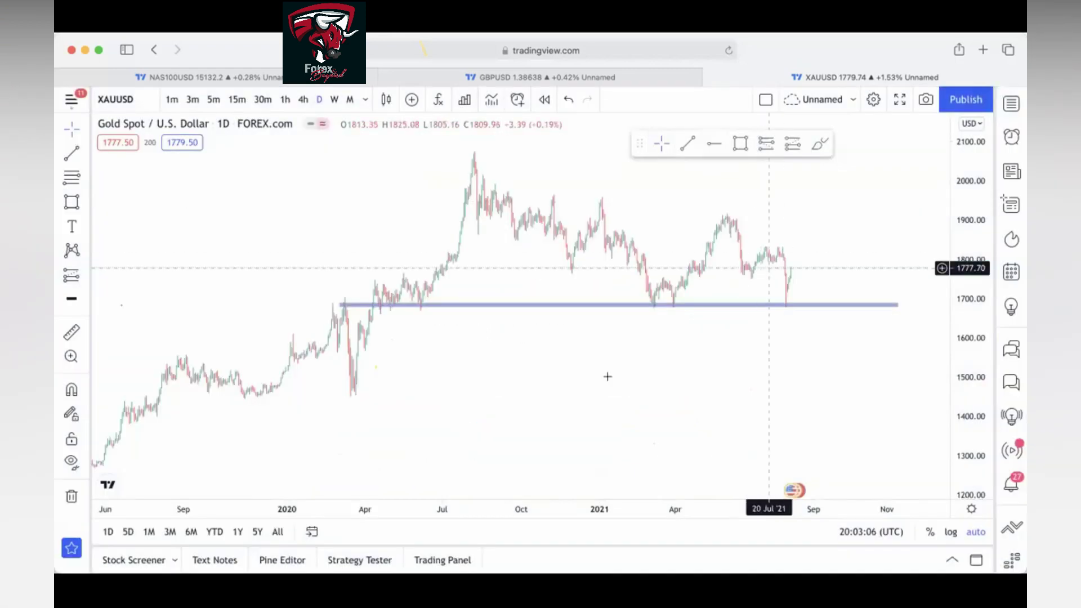
Step: Draw a thin rectangle zone around 1830 from early January 2021 to beyond the latest candles, along the July and August highs
left_click(508, 468)
scroll(711, 264, "up", 2)
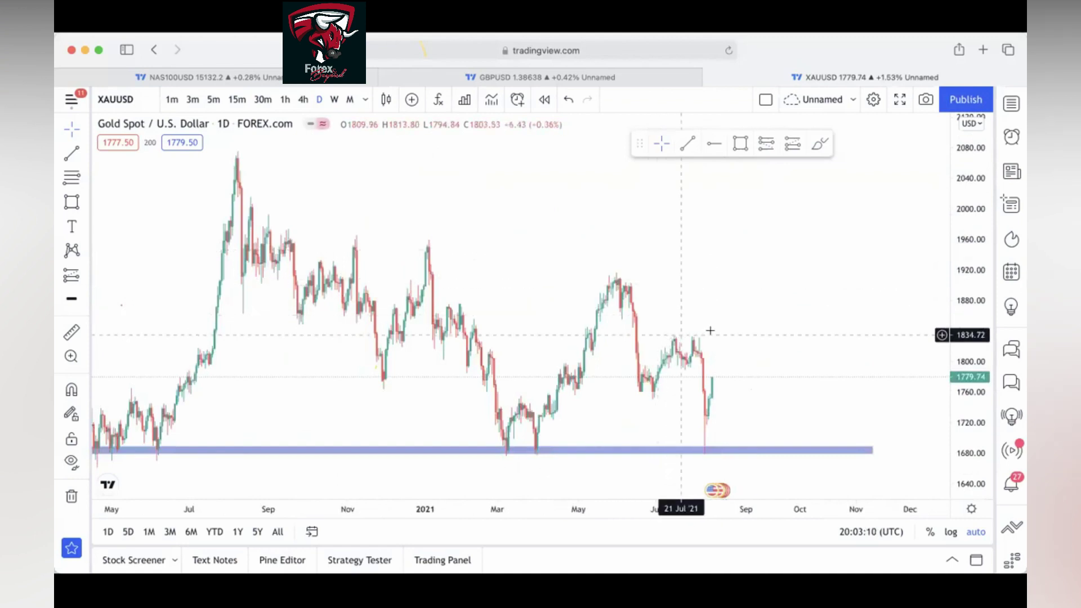
left_click(509, 469)
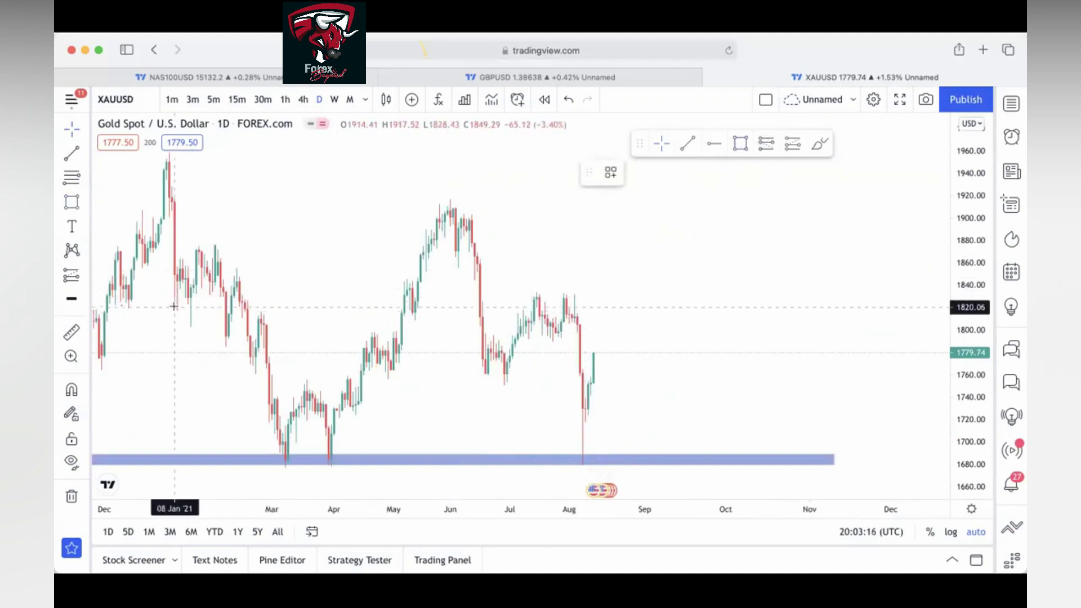
mouse_move(177, 290)
left_mouse_down()
mouse_move(309, 306)
mouse_move(889, 286)
mouse_move(938, 297)
left_mouse_up()
left_click(938, 298)
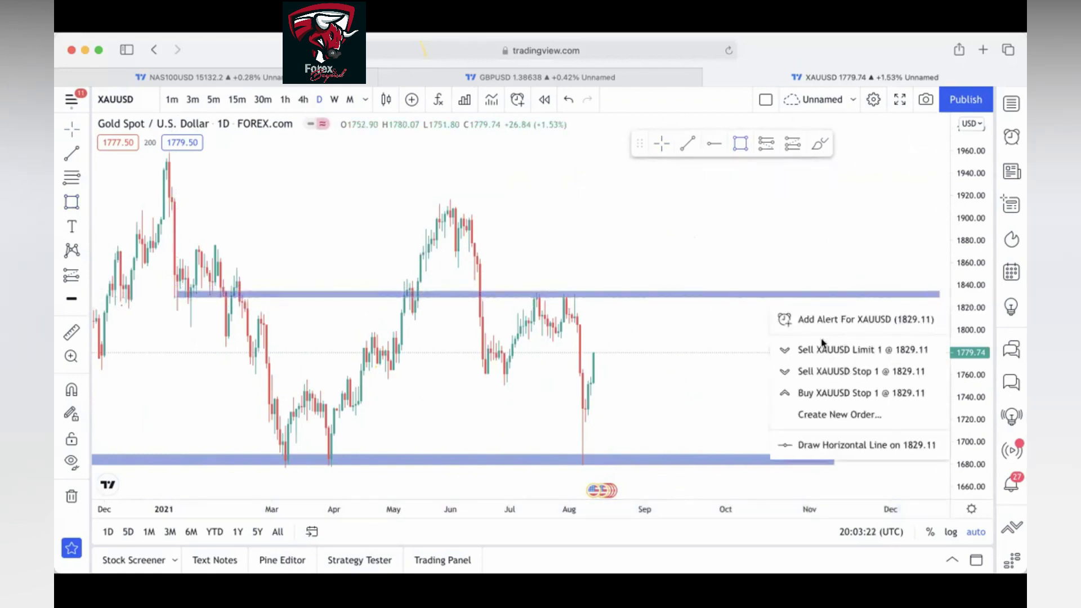
left_click(728, 341)
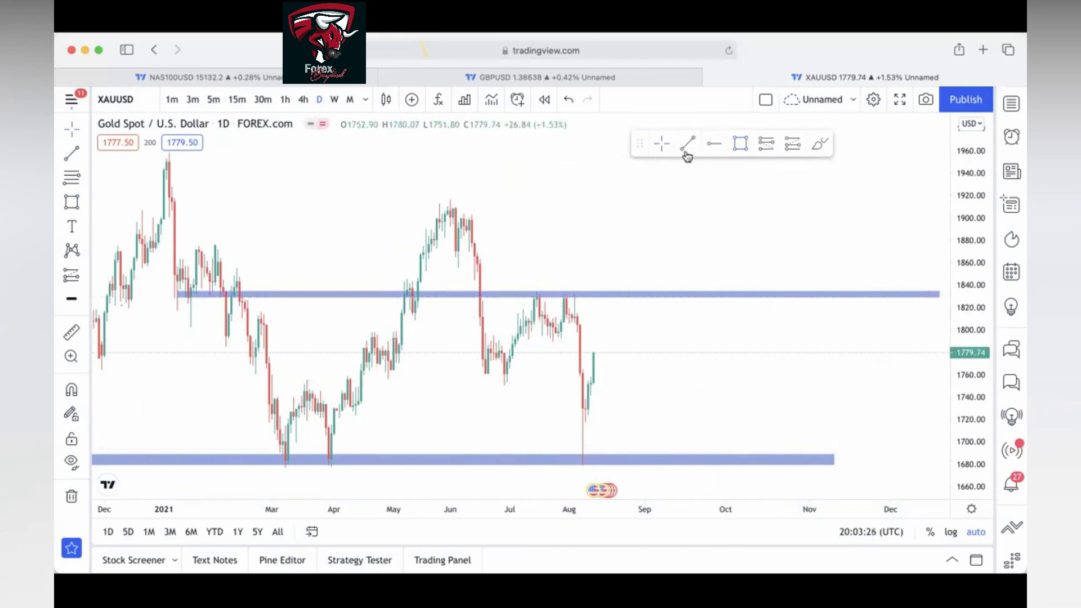
Step: Draw a rising trend line from the 31 March 2021 low at 1679.46 through the late-June low to about 1811.61 on 2 September
left_click(331, 464)
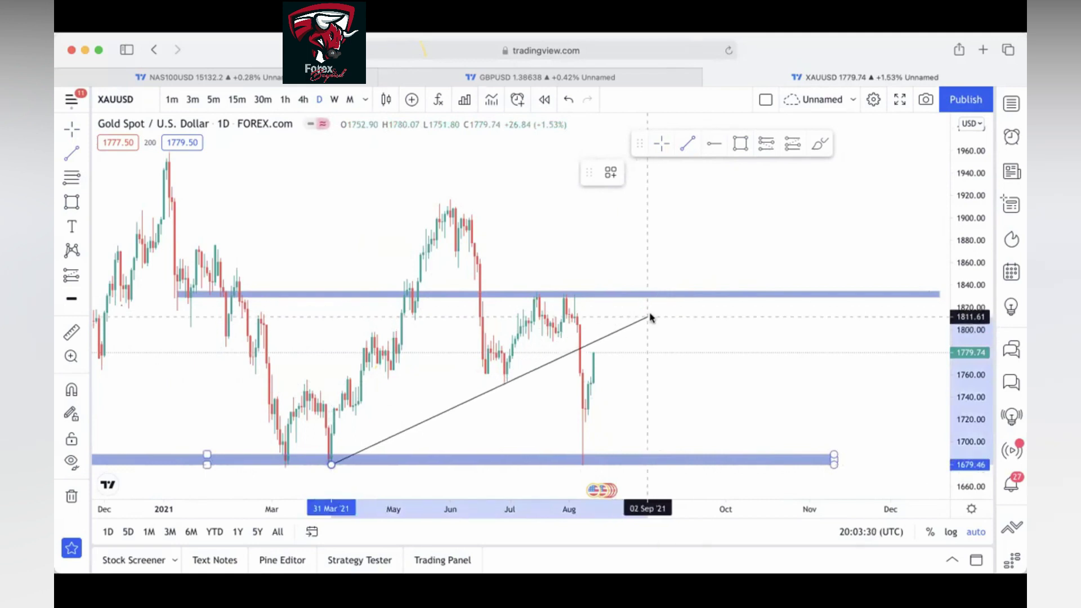
left_click(650, 316)
Step: Examine the August break below the rising trend line and the two zones on the daily and 4-hour charts
left_click(509, 469)
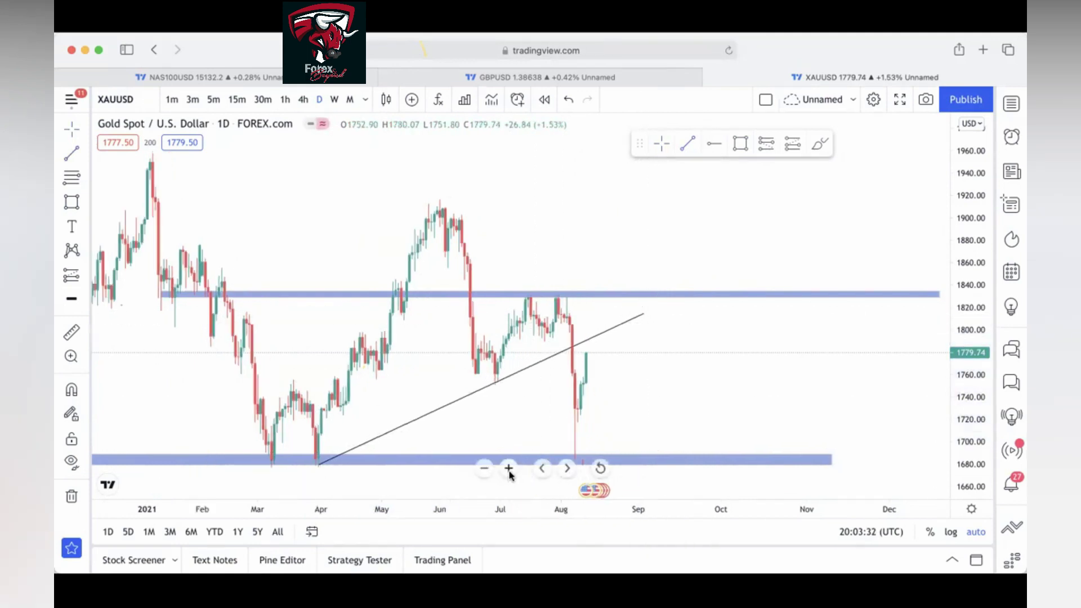
left_click(509, 469)
left_click(508, 469)
left_click_drag(433, 413, 713, 408)
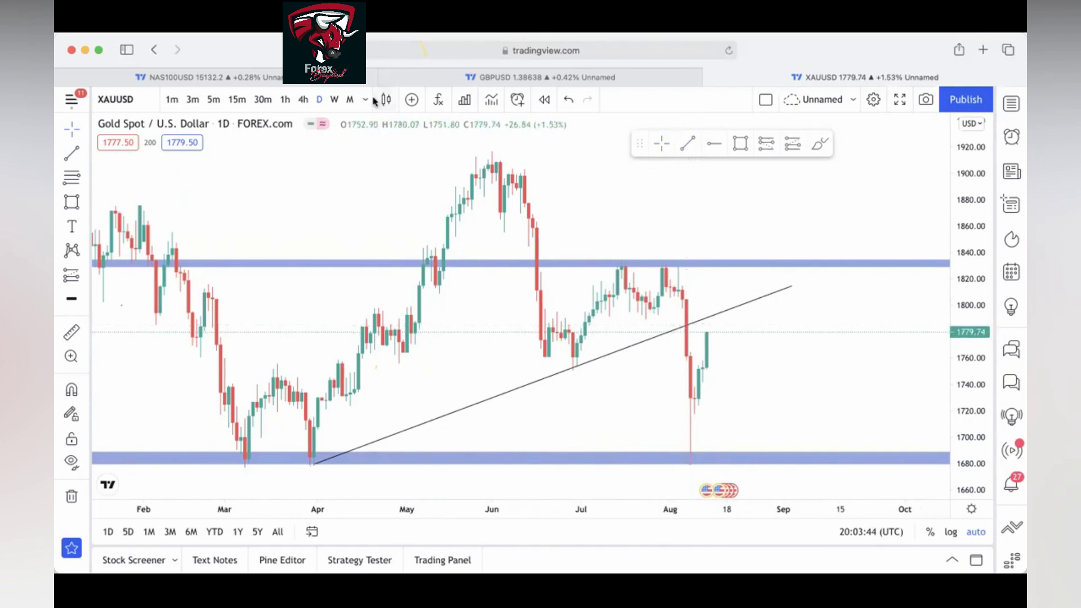
left_click(307, 100)
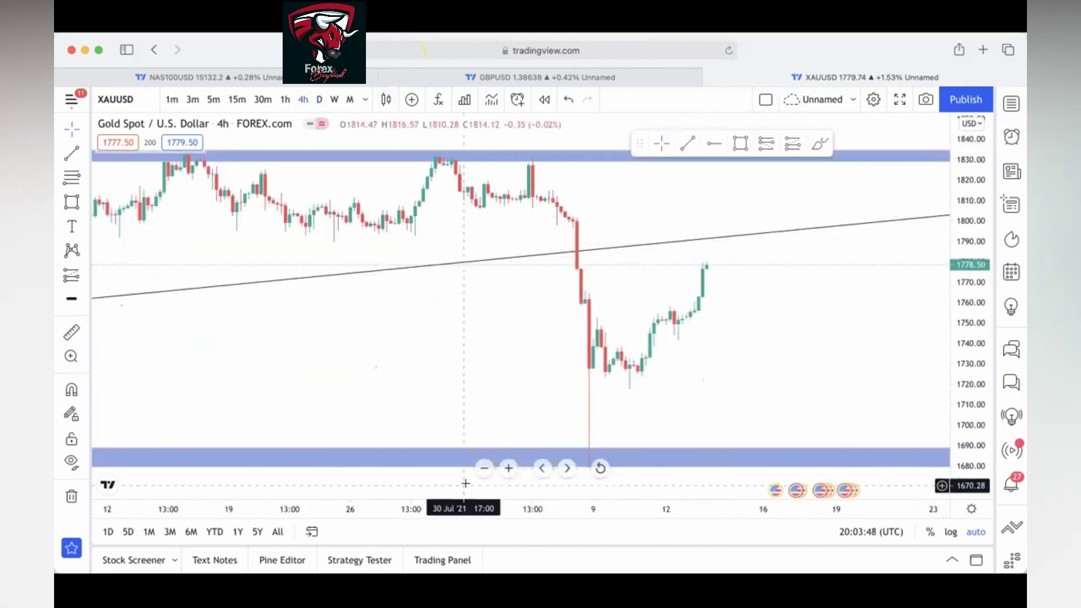
left_click(483, 466)
left_click(483, 465)
left_click(482, 466)
left_click(318, 99)
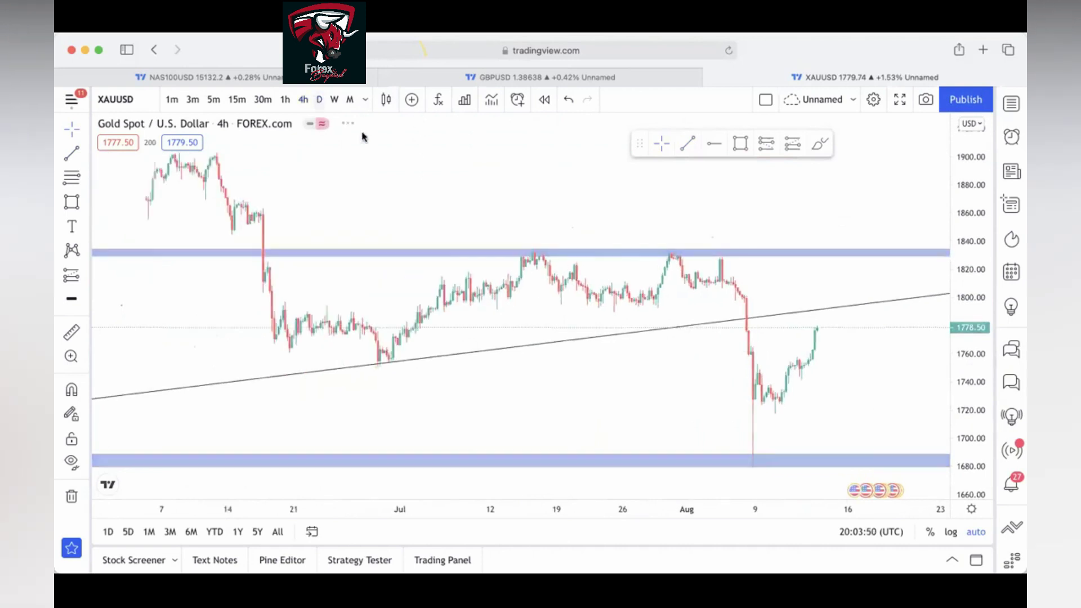
left_click_drag(647, 422, 639, 363)
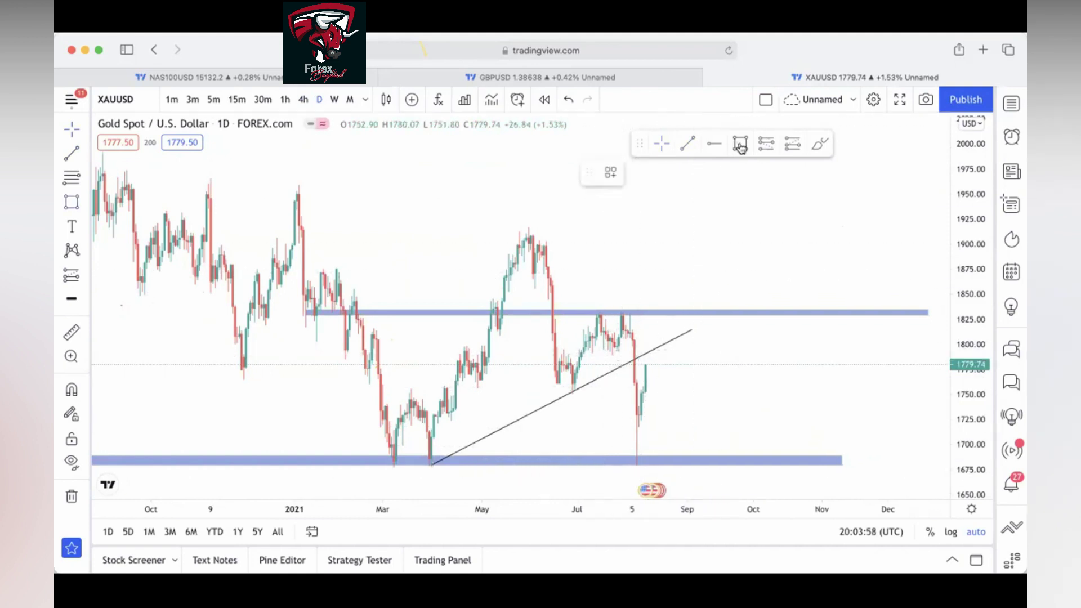
Step: Draw a narrow rectangle zone on the daily chart from 15 June 2021 at 1794.36 to 20 October 2021 at about 1790.32
left_click(552, 349)
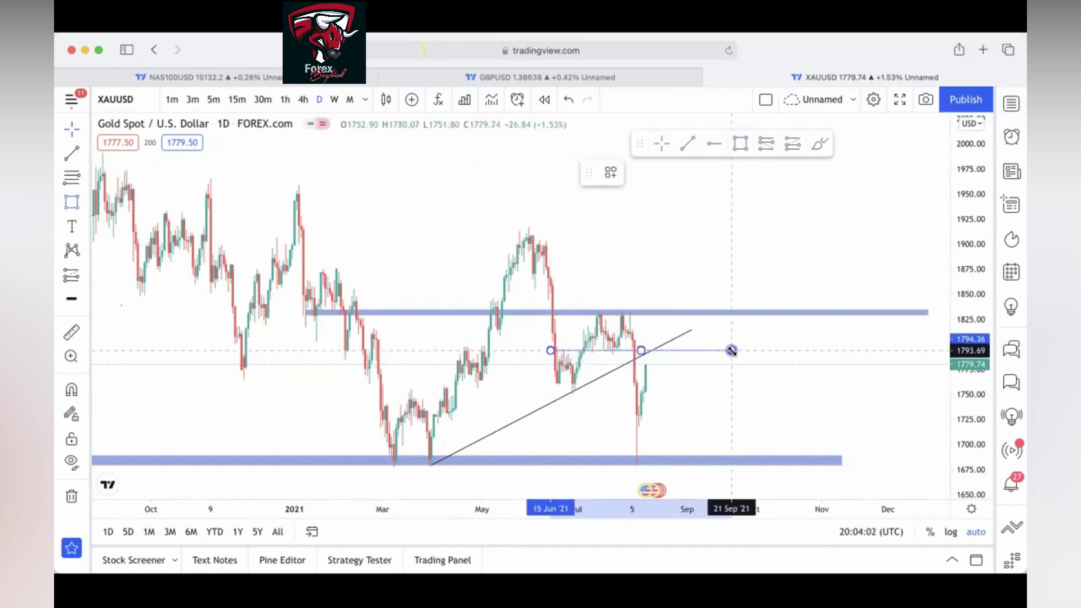
left_click(795, 352)
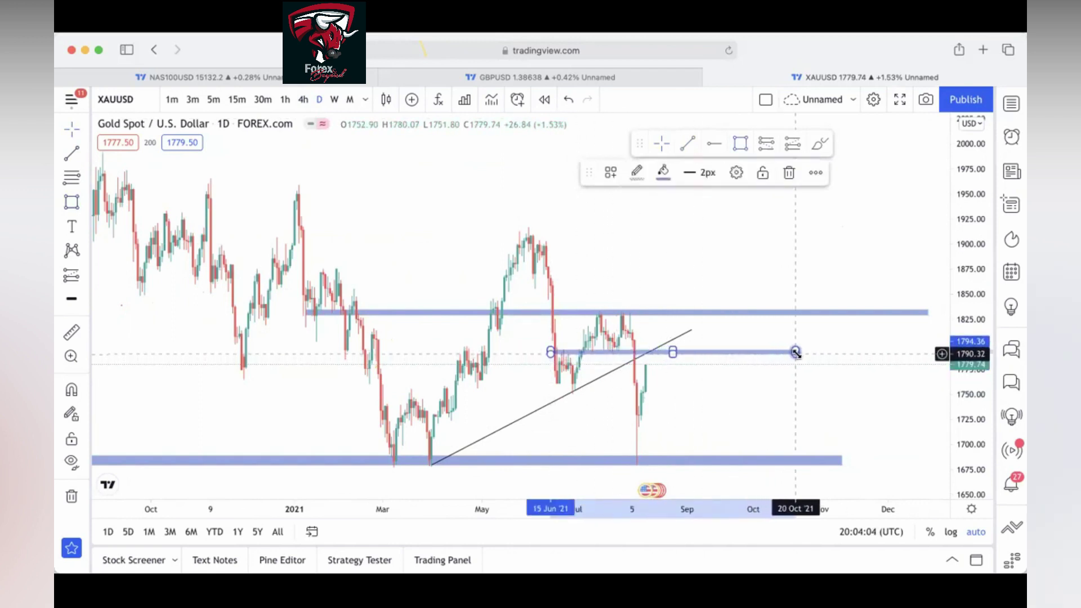
left_click(752, 259)
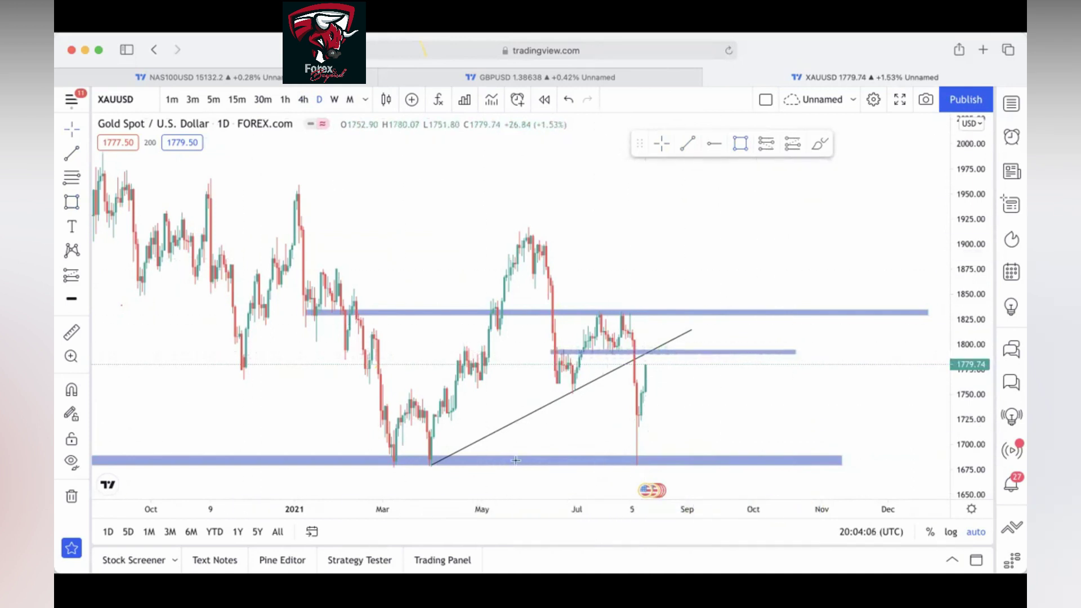
Step: Switch to the 4-hour chart and examine the price action around the narrow 1790s zone and the trend line since June
left_click(303, 100)
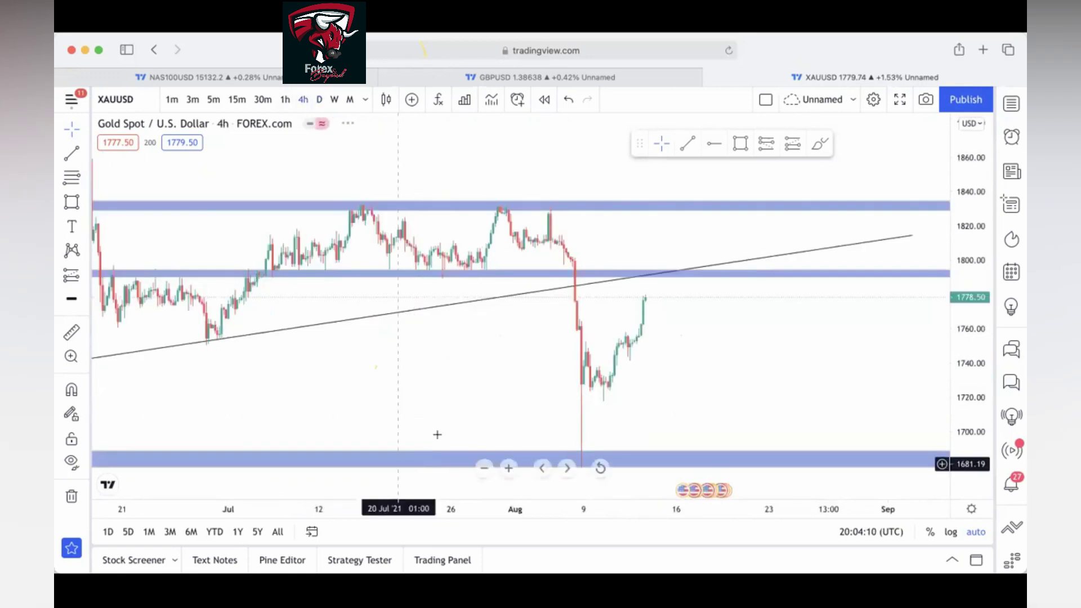
left_click(484, 468)
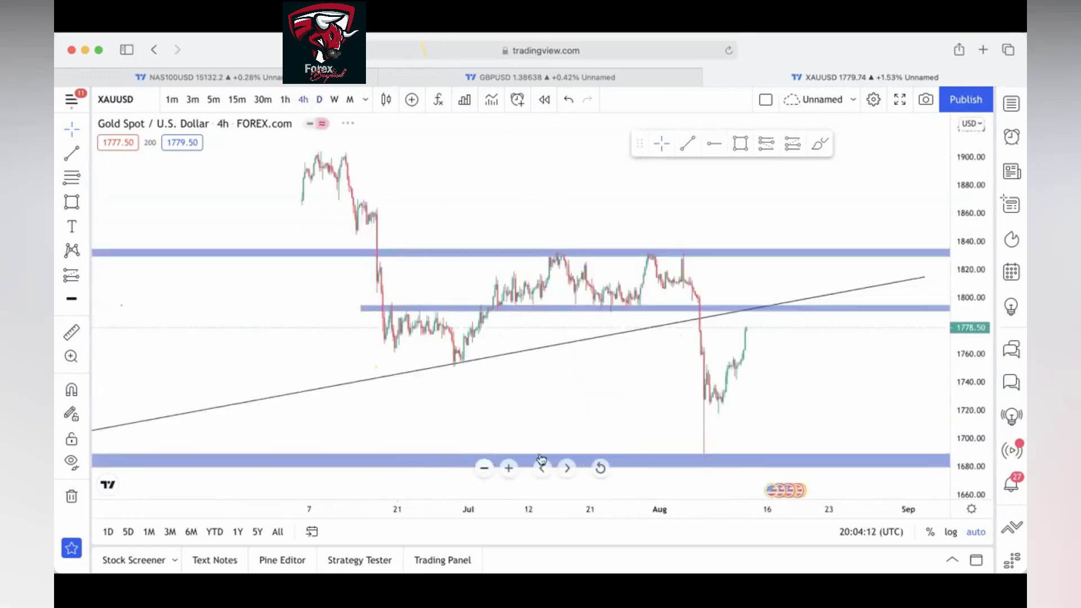
left_click(484, 468)
left_click_drag(617, 411, 484, 415)
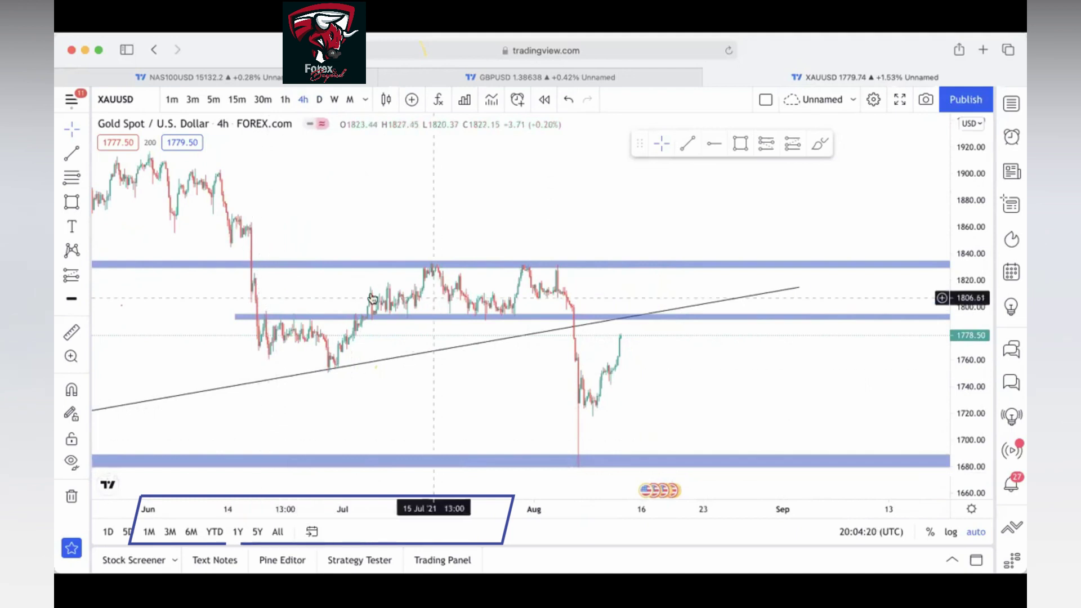
left_click(507, 467)
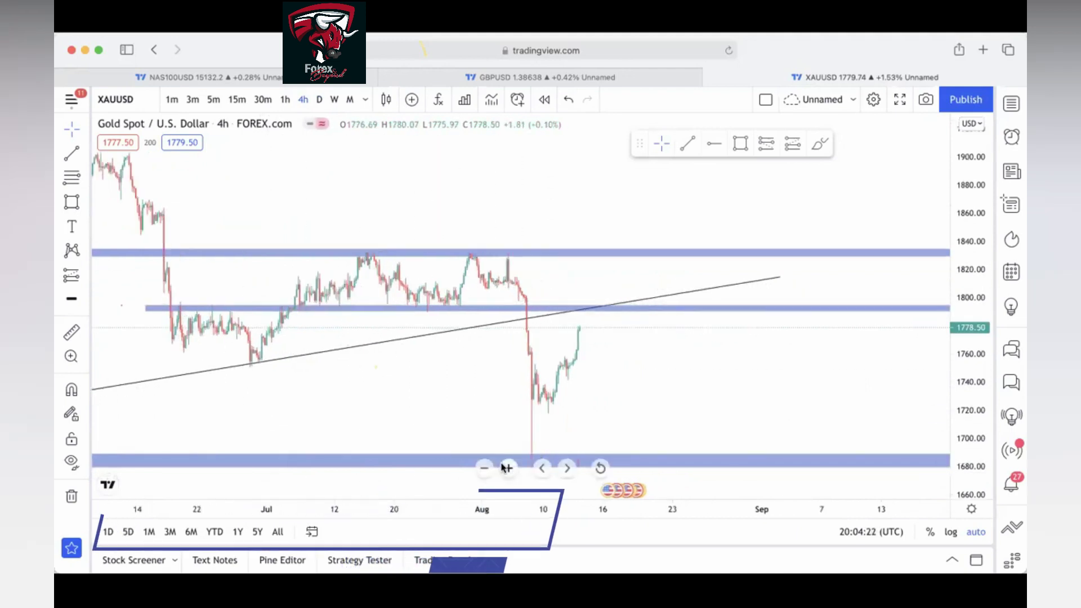
left_click_drag(248, 337, 647, 329)
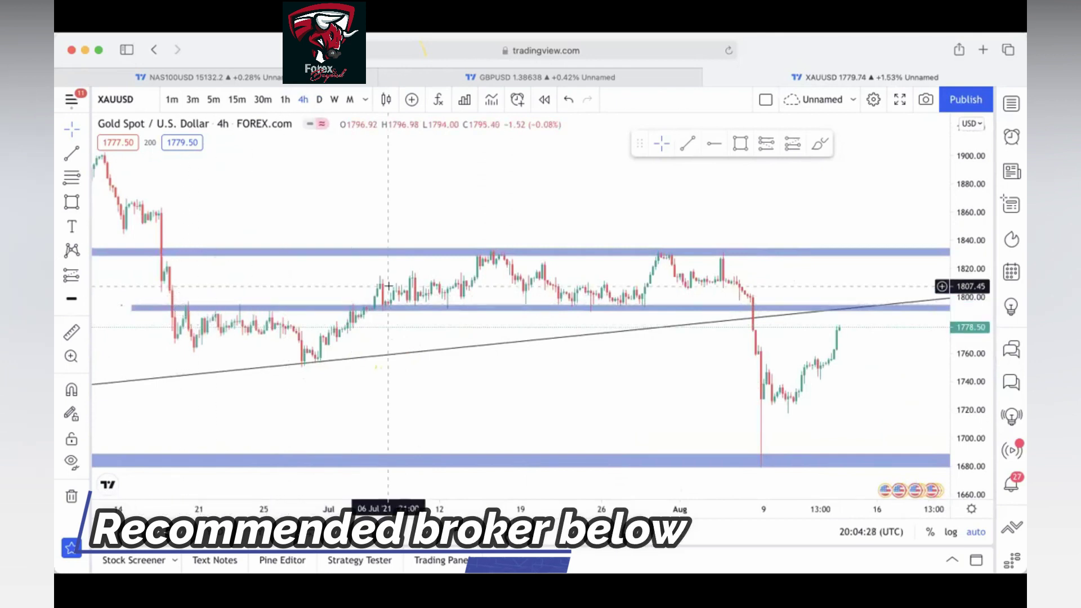
Step: Examine the 4-hour price action from June to mid-August 2021 relative to the three zones and the rising trend line
left_click(406, 253)
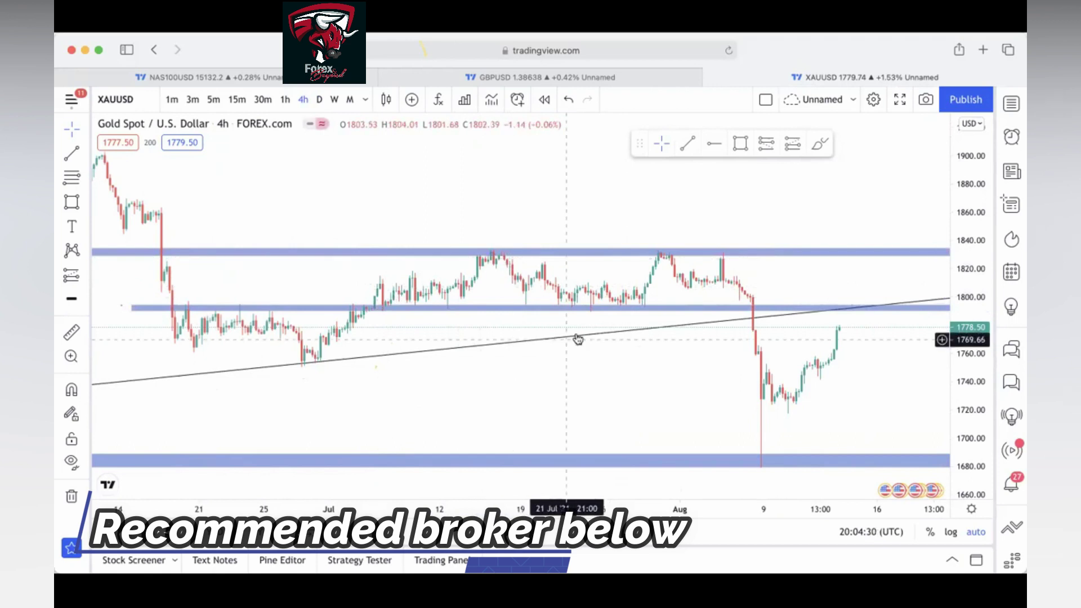
left_click_drag(859, 380, 786, 398)
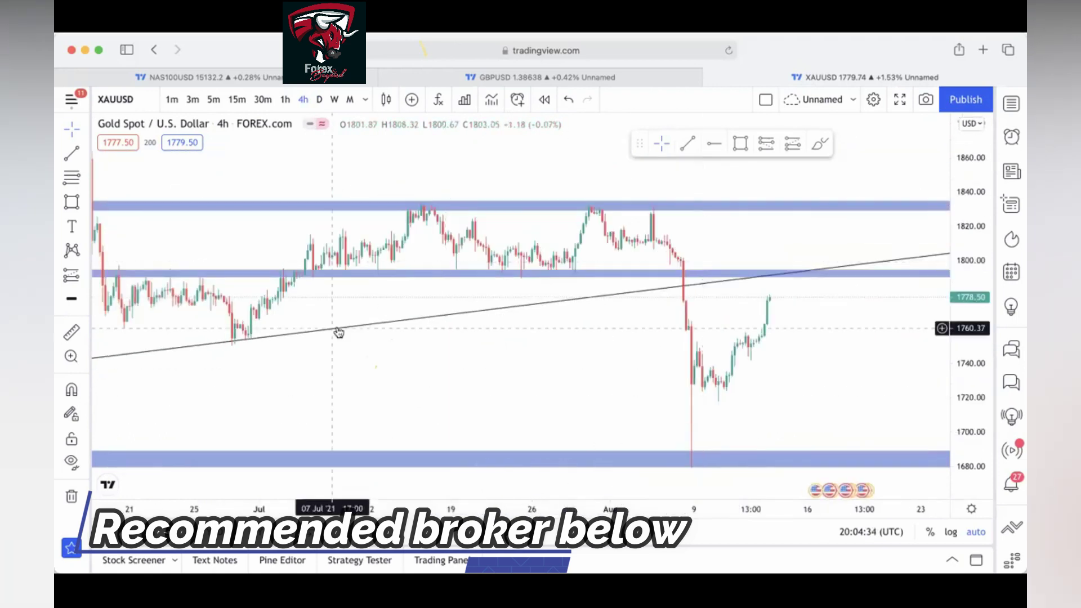
scroll(317, 260, "left", 2)
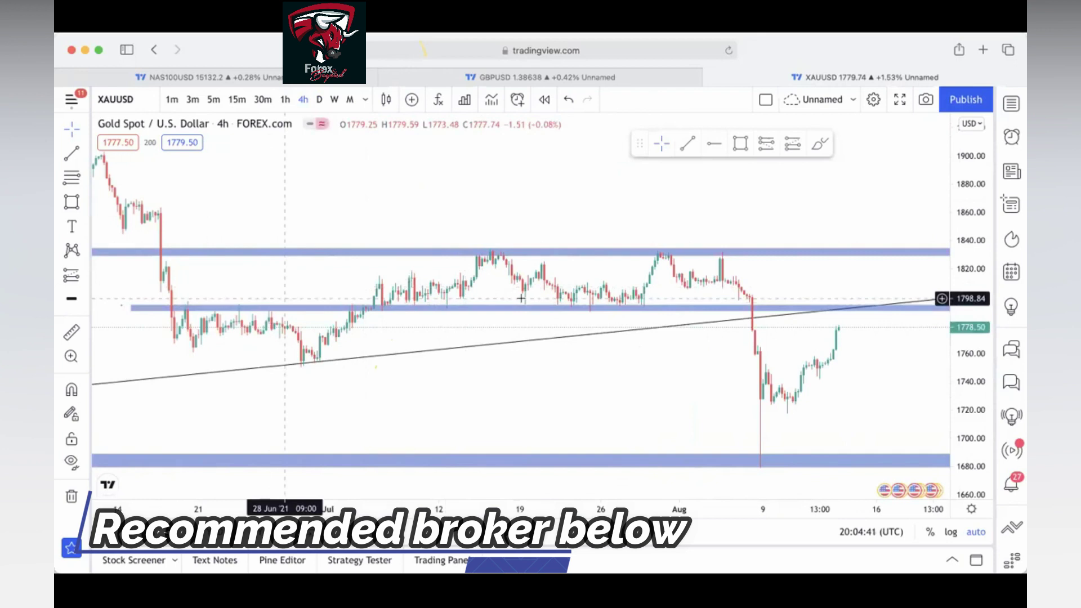
scroll(692, 386, "right", 5)
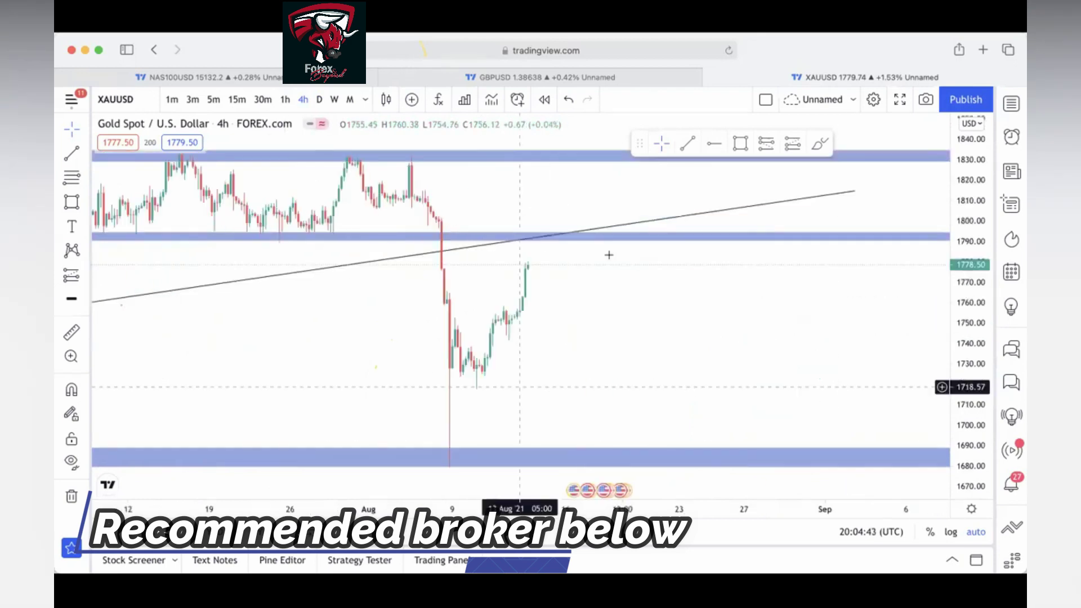
left_click(820, 144)
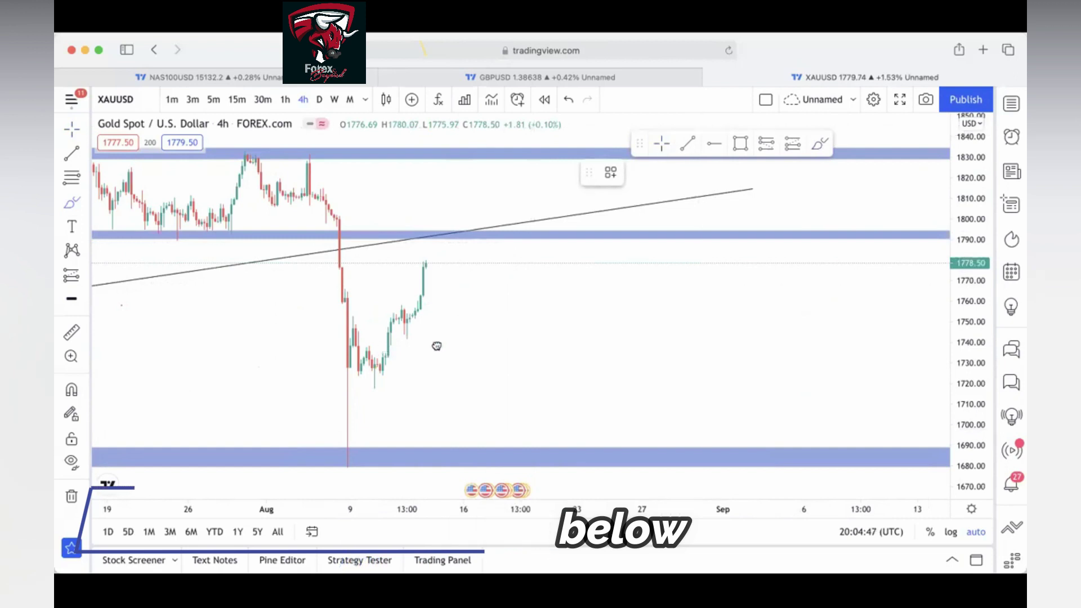
scroll(434, 345, "left", 10)
scroll(532, 344, "right", 5)
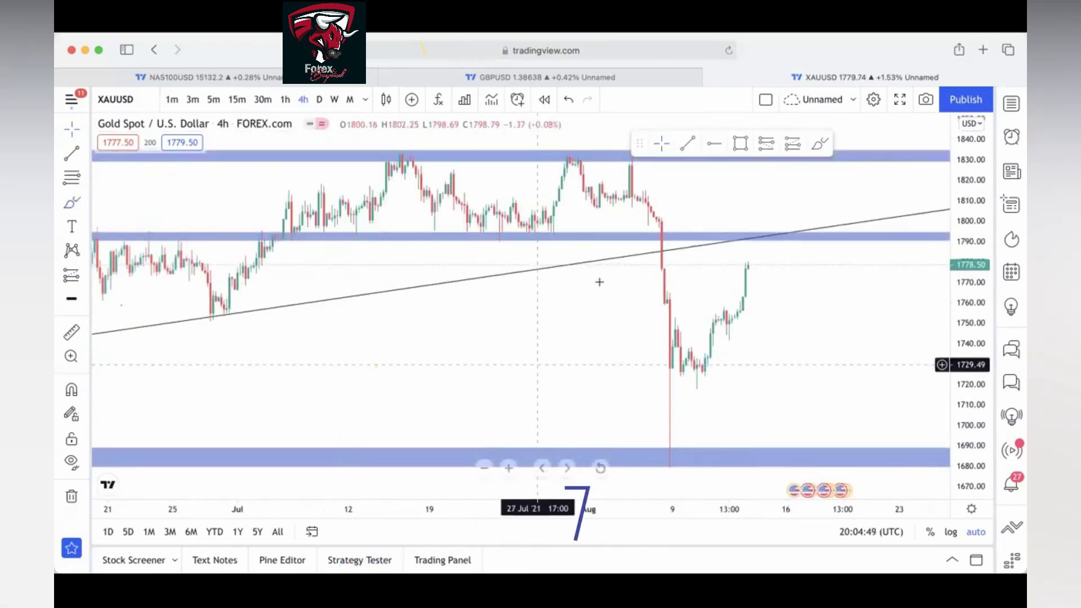
scroll(760, 255, "right", 2)
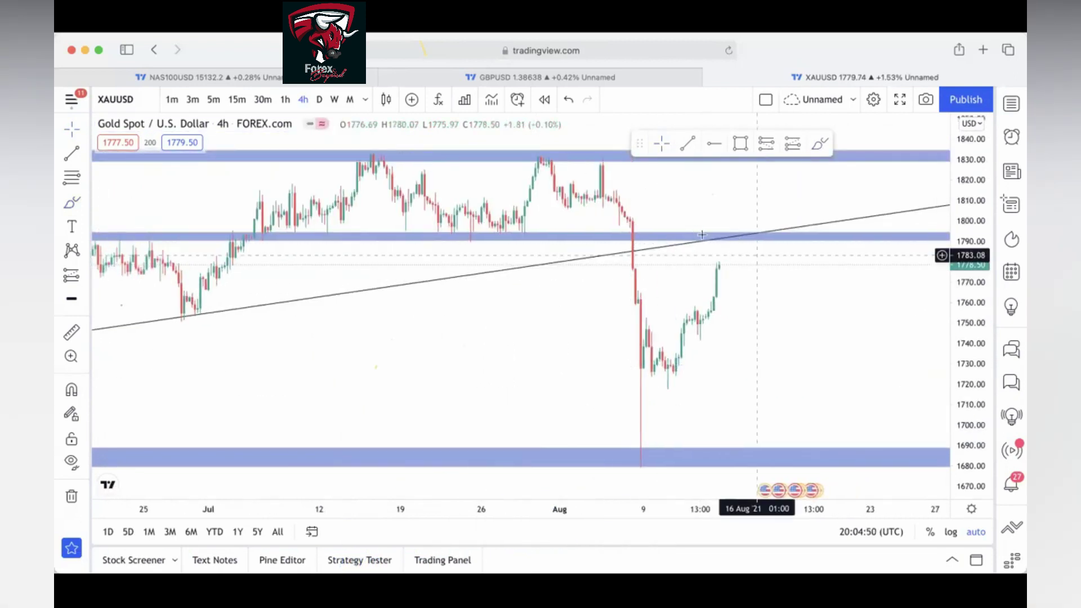
scroll(701, 234, "right", 2)
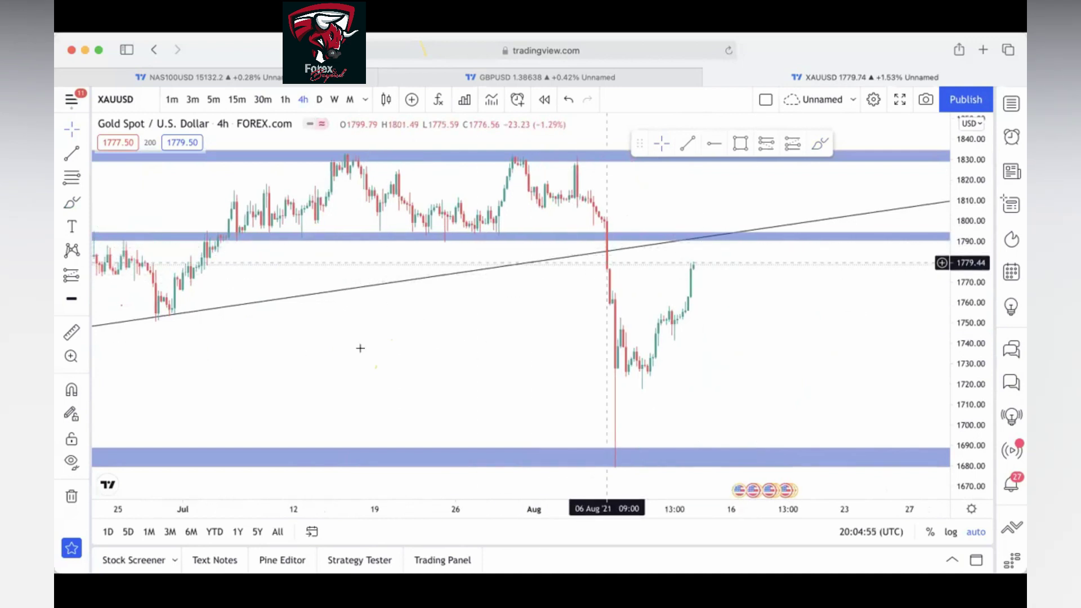
Step: Circle the crossing of the rising trend line and the middle zone in mid-August 2021 with the Brush
left_click(483, 469)
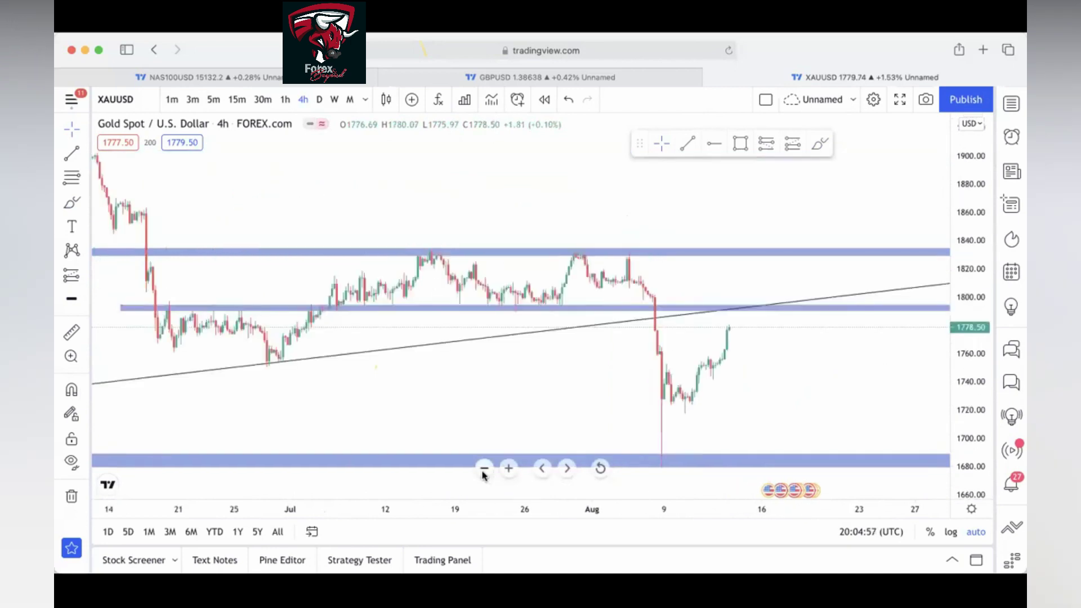
left_click(484, 469)
scroll(811, 344, "down", 2)
left_click_drag(820, 338, 705, 334)
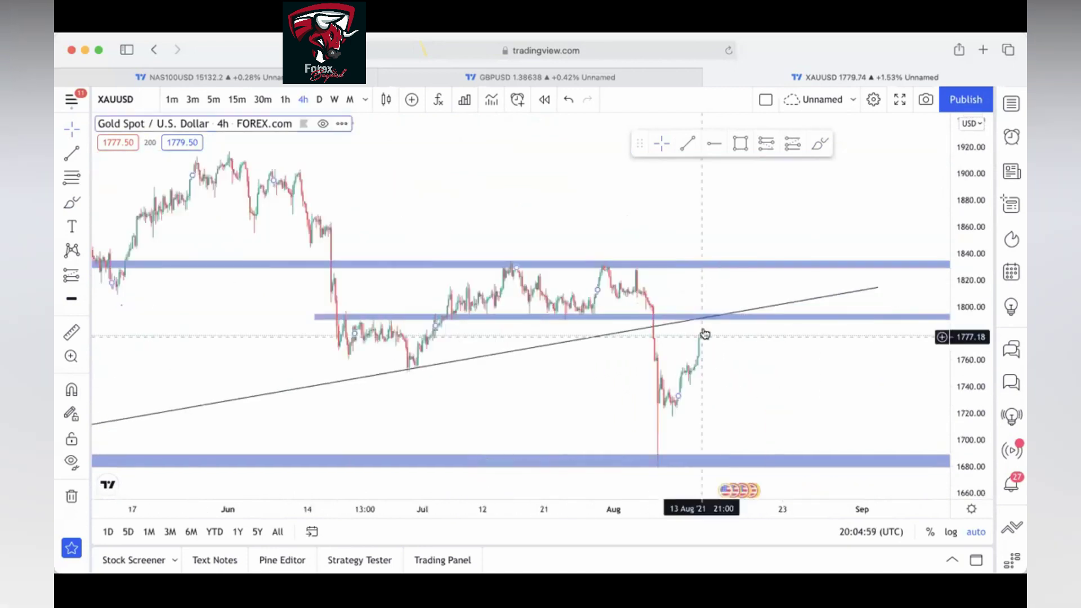
left_click(822, 145)
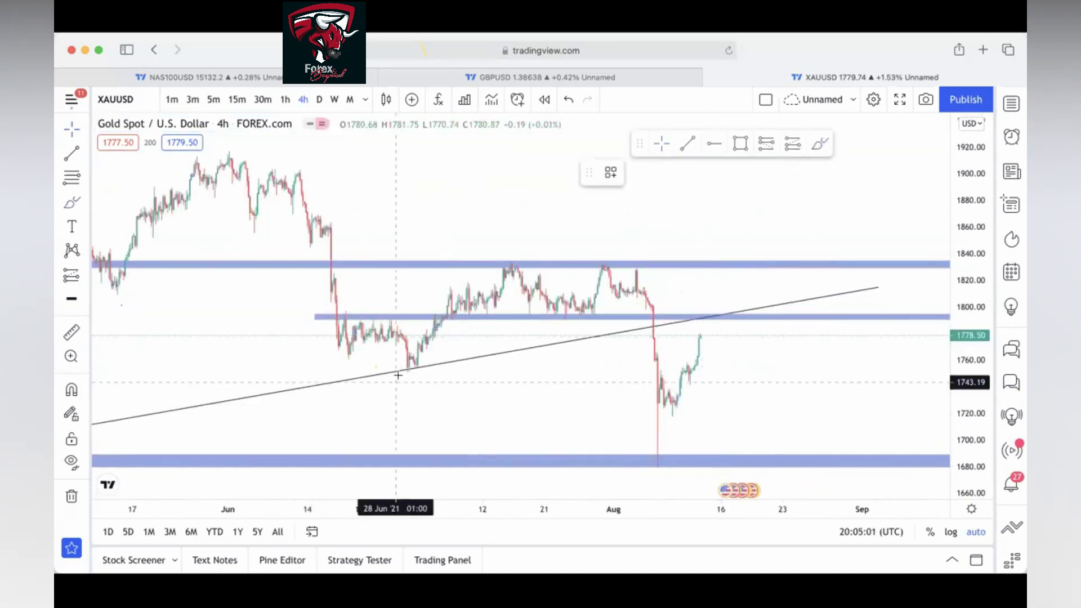
left_click_drag(704, 317, 702, 313)
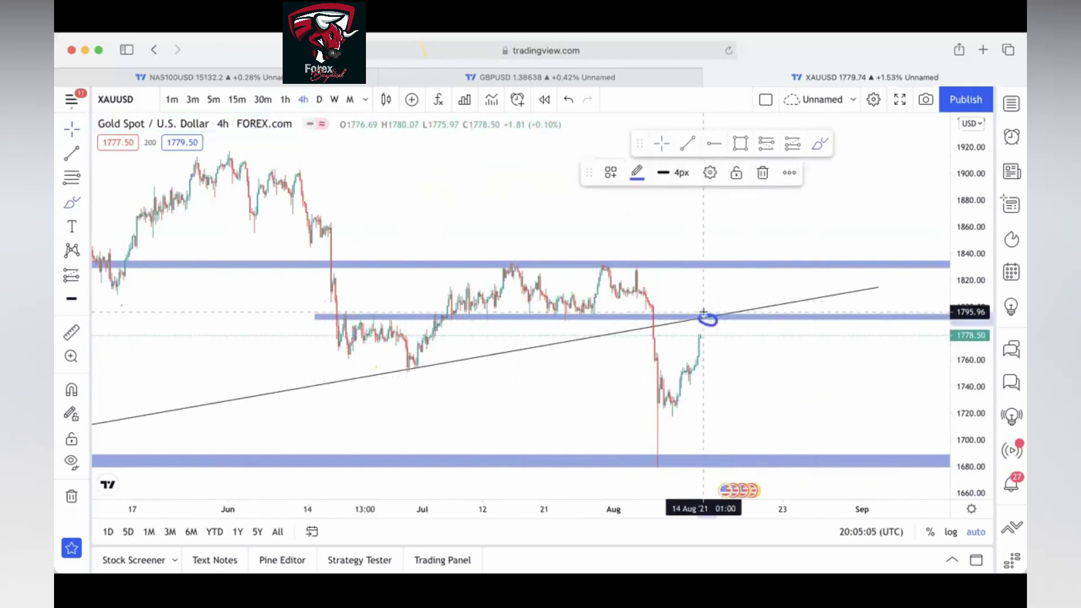
Step: Place a short position at the circled crossing with entry at 1791.39, stop at 1802.05 and target at 1679.25
left_click(785, 146)
left_click(713, 308)
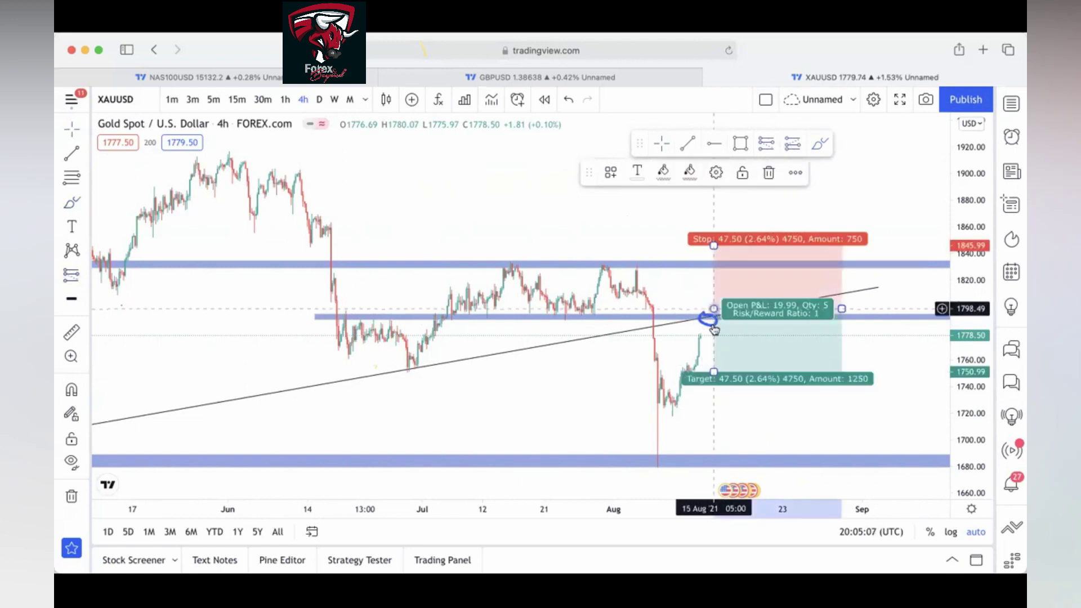
left_click_drag(736, 309, 708, 322)
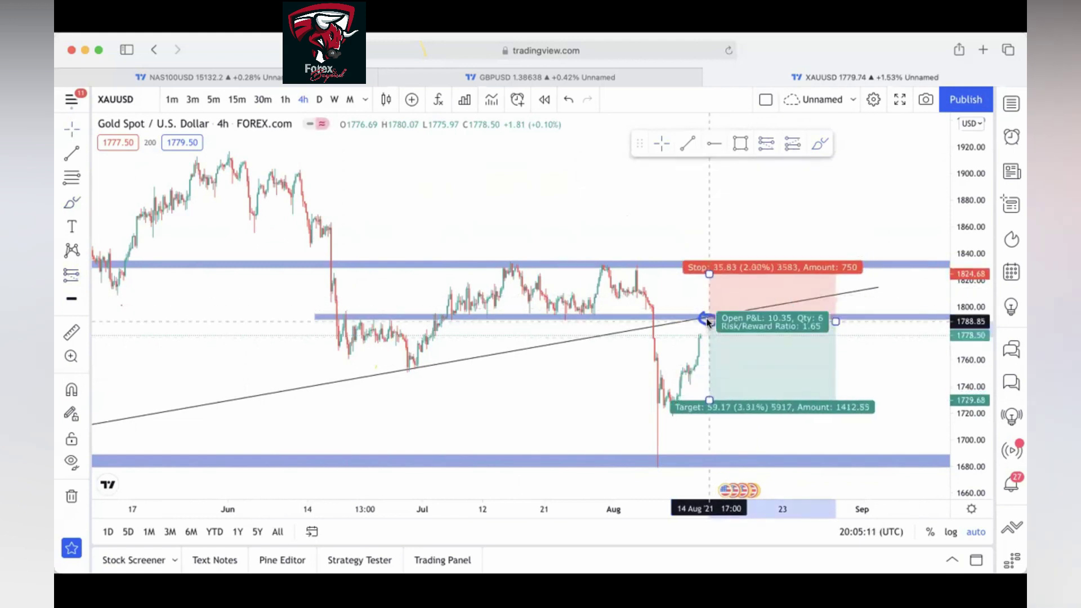
left_click_drag(709, 274, 708, 304)
left_click_drag(706, 397, 704, 462)
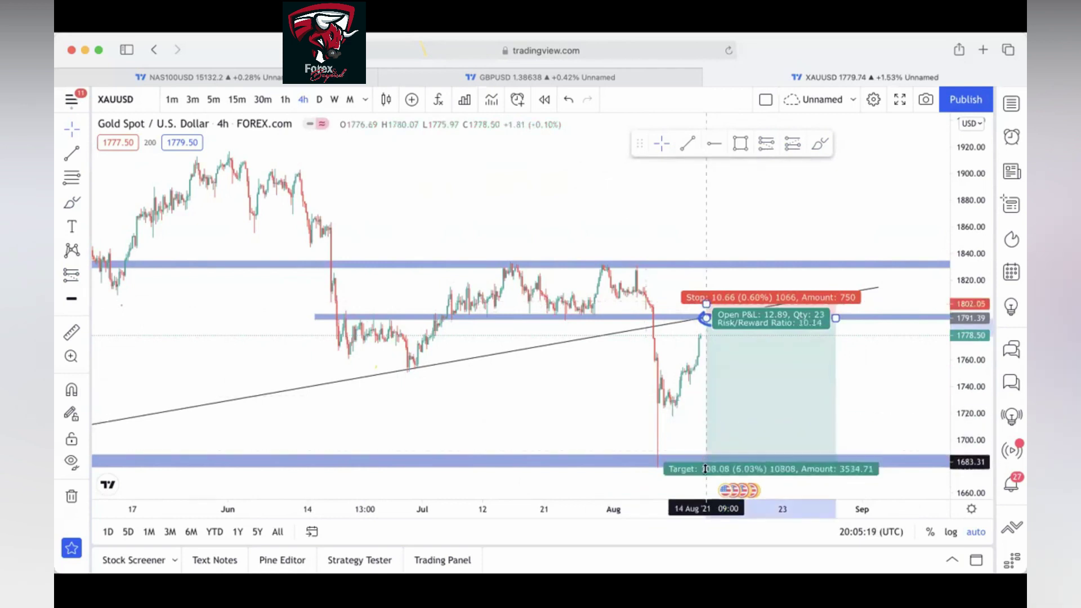
left_click(609, 434)
Step: Review the short position against the zones and trend line on the daily and 4-hour charts
left_click(319, 100)
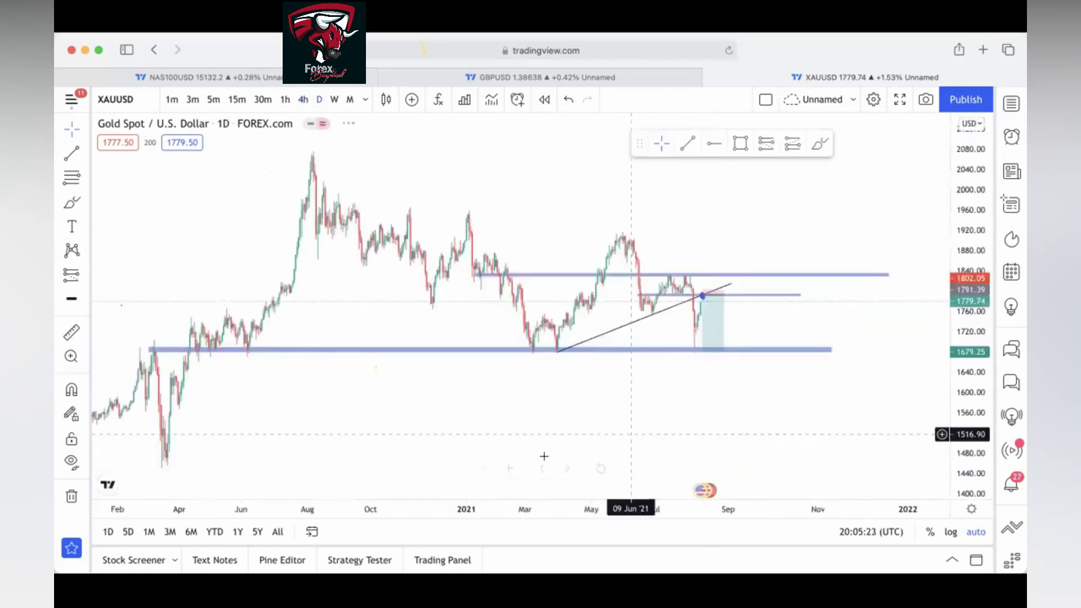
left_click_drag(764, 415, 506, 317)
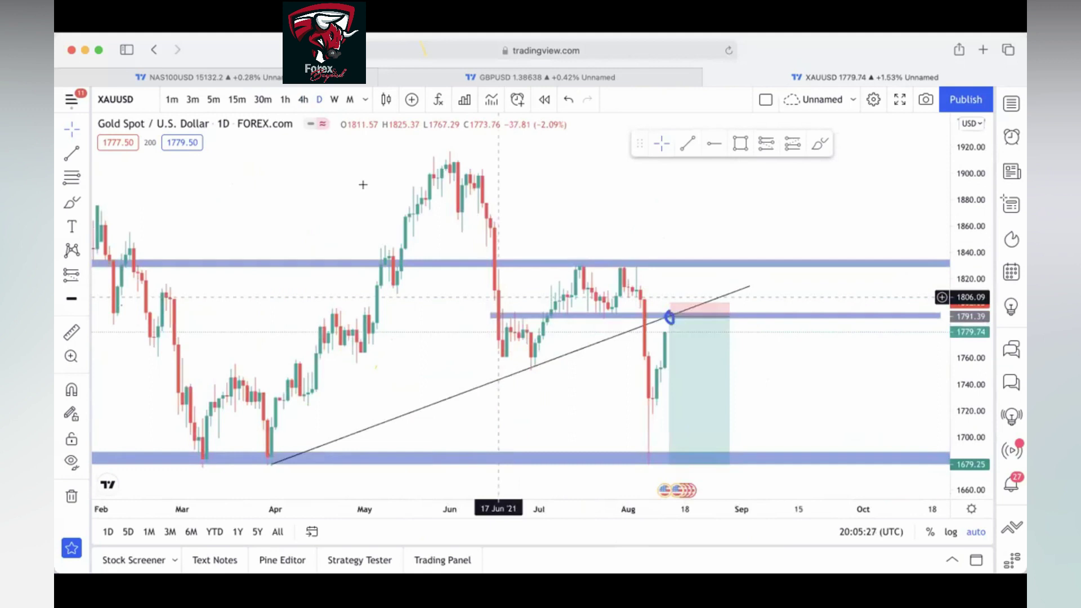
left_click(288, 100)
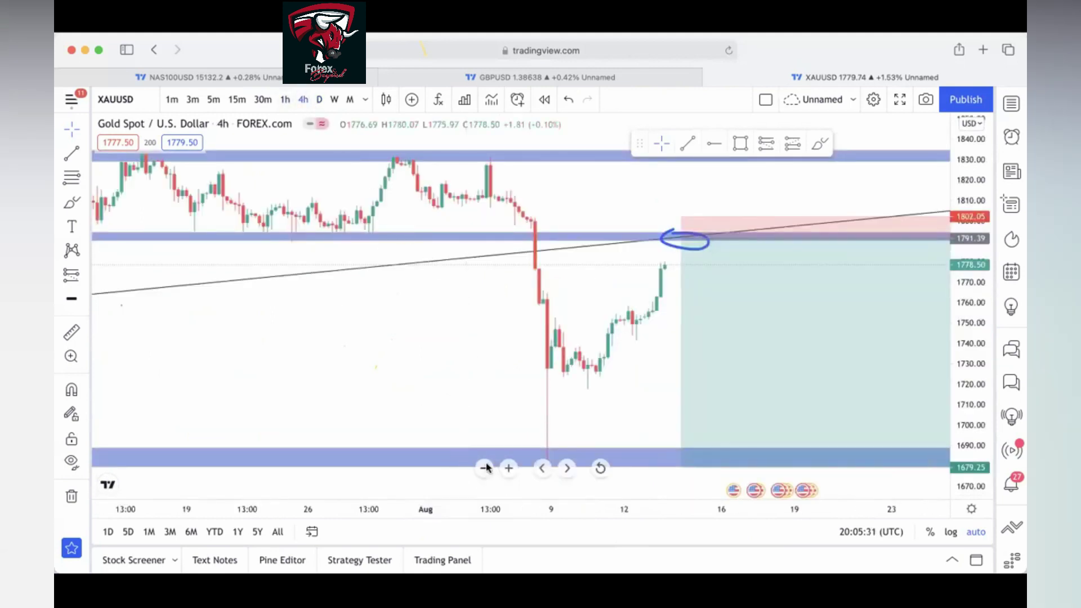
left_click(485, 467)
left_click(485, 467)
scroll(537, 410, "down", 2)
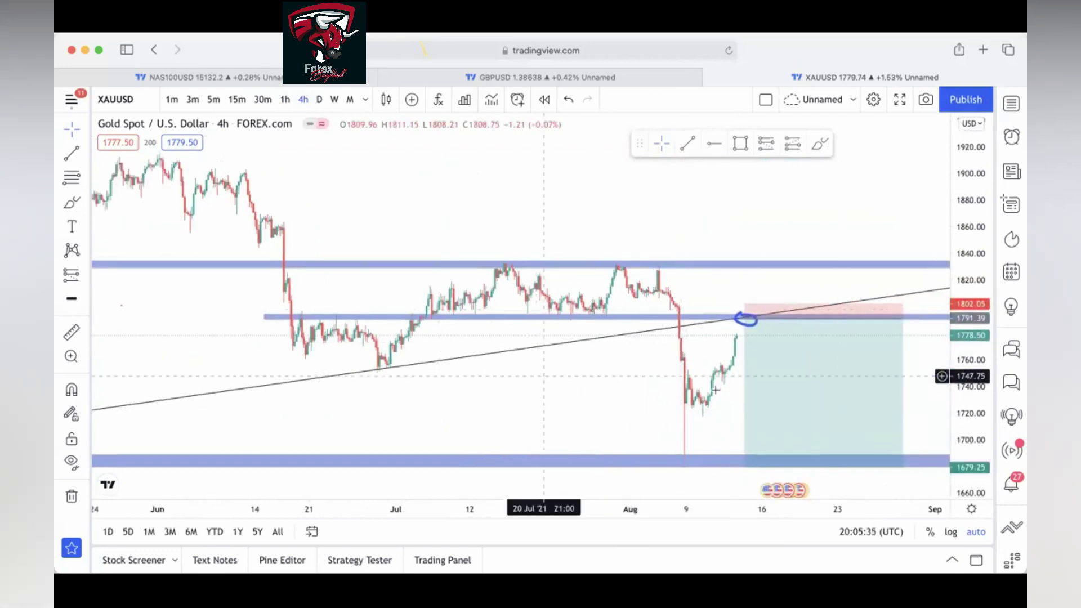
left_click_drag(714, 390, 630, 393)
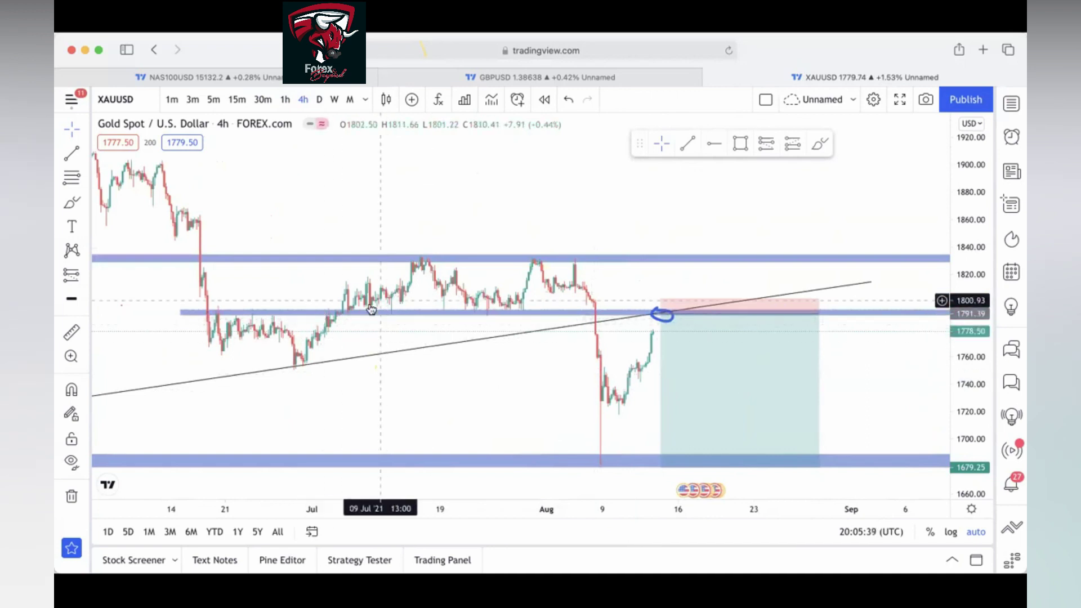
left_click(697, 321)
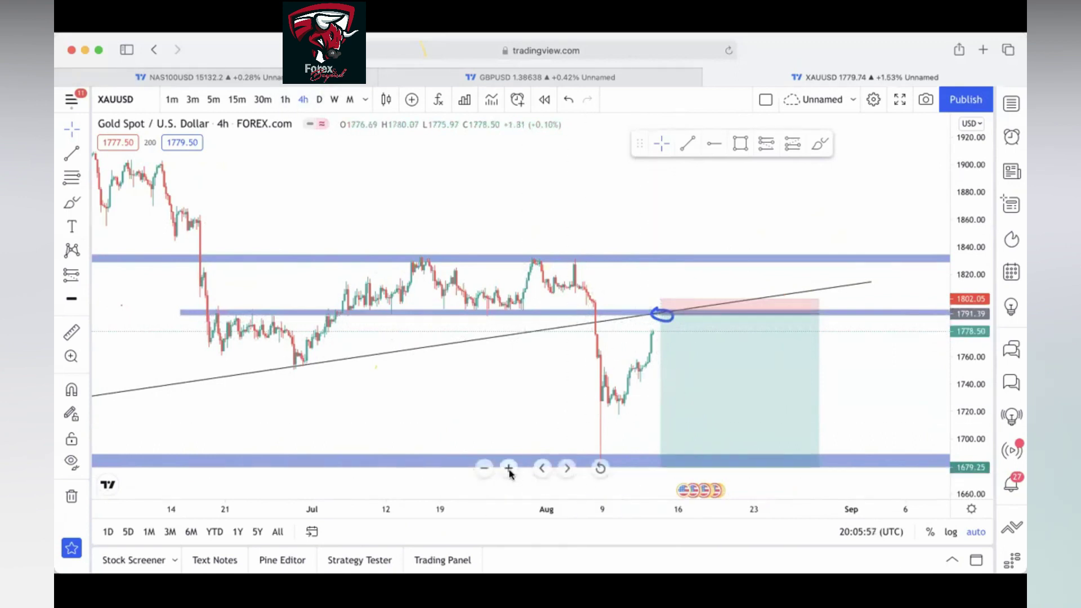
left_click(508, 469)
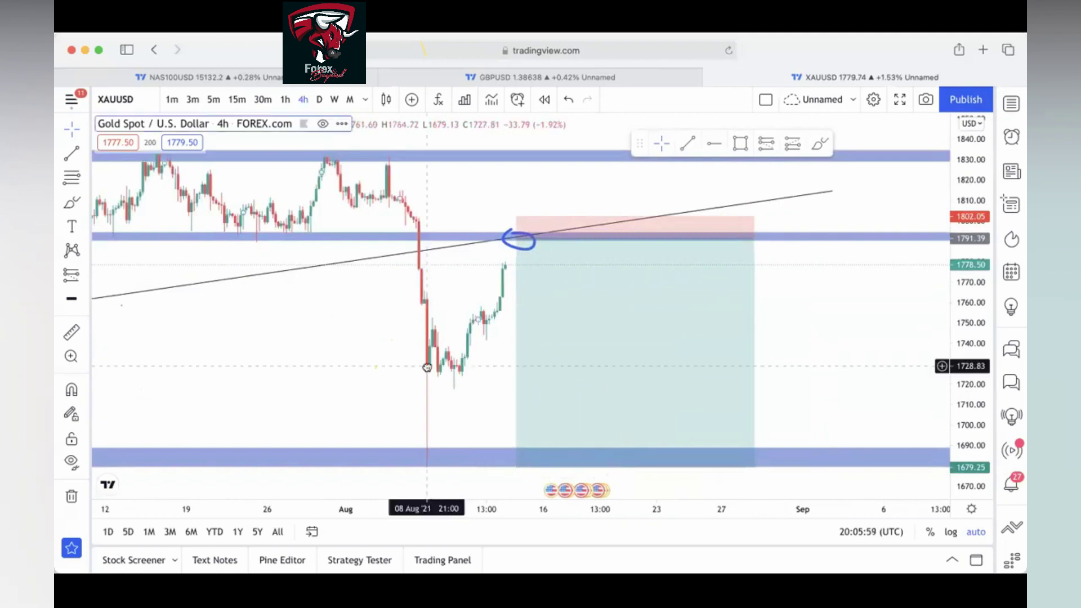
left_click_drag(399, 315, 533, 315)
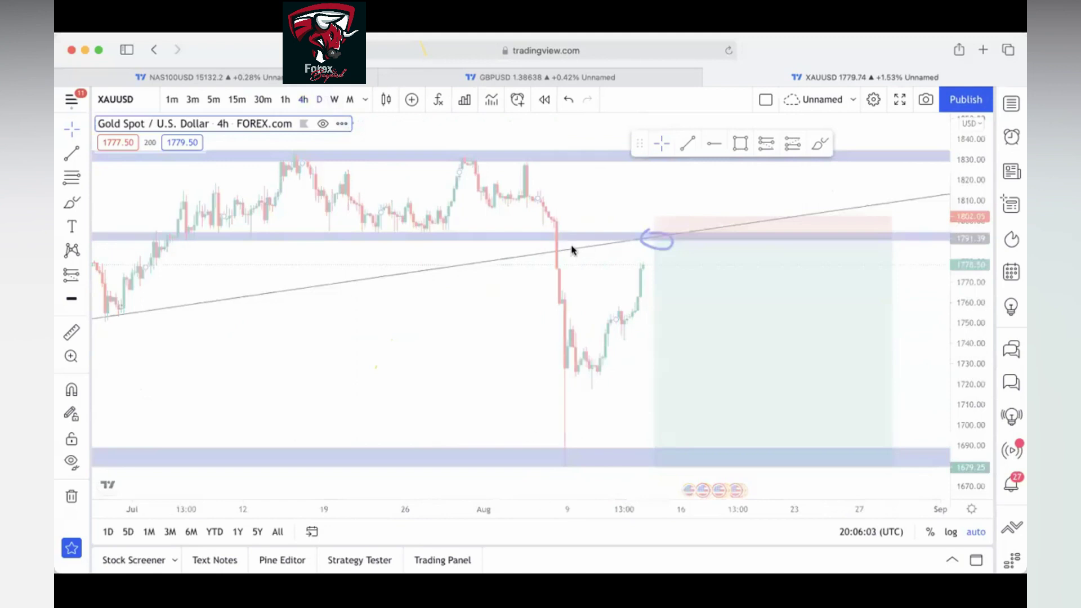
Step: Switch to the daily chart, close the broker advertisement and place a horizontal ray from 29 March 2021 at about 1950.27
key("d")
key("Return")
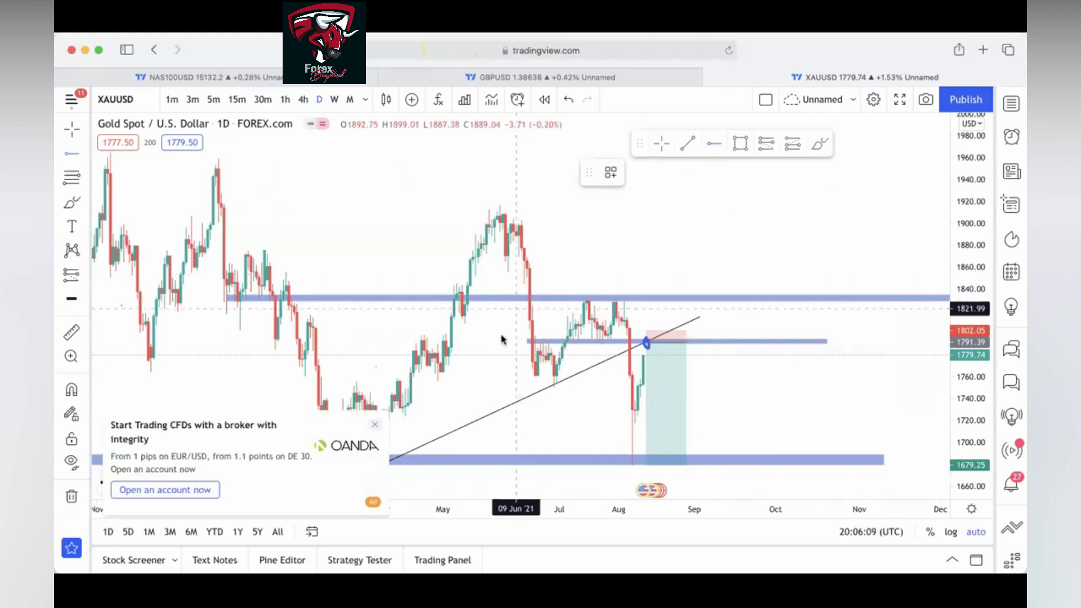
left_click(374, 424)
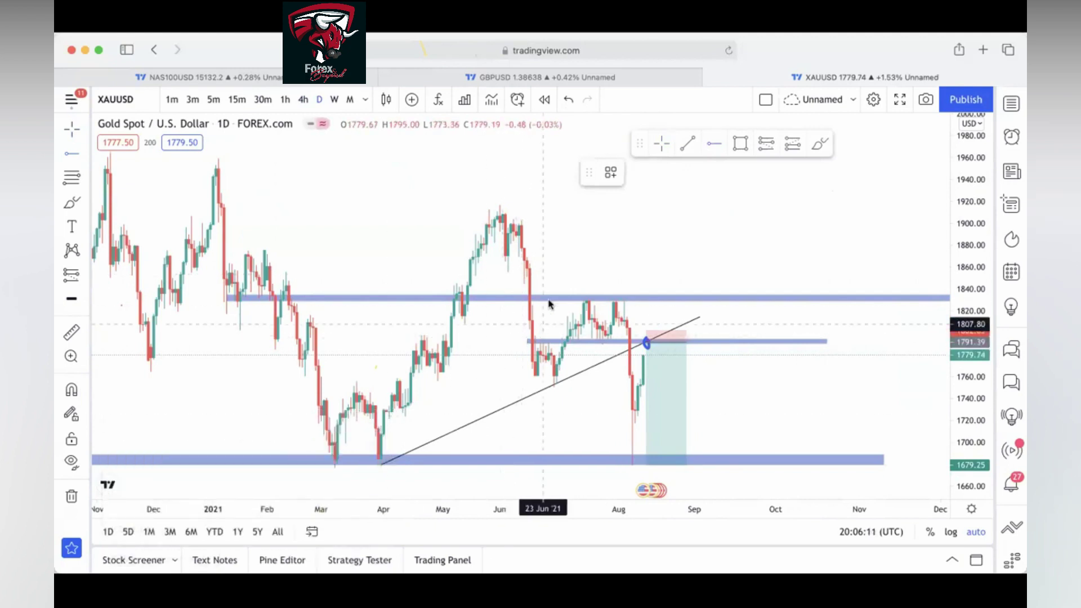
left_click(376, 168)
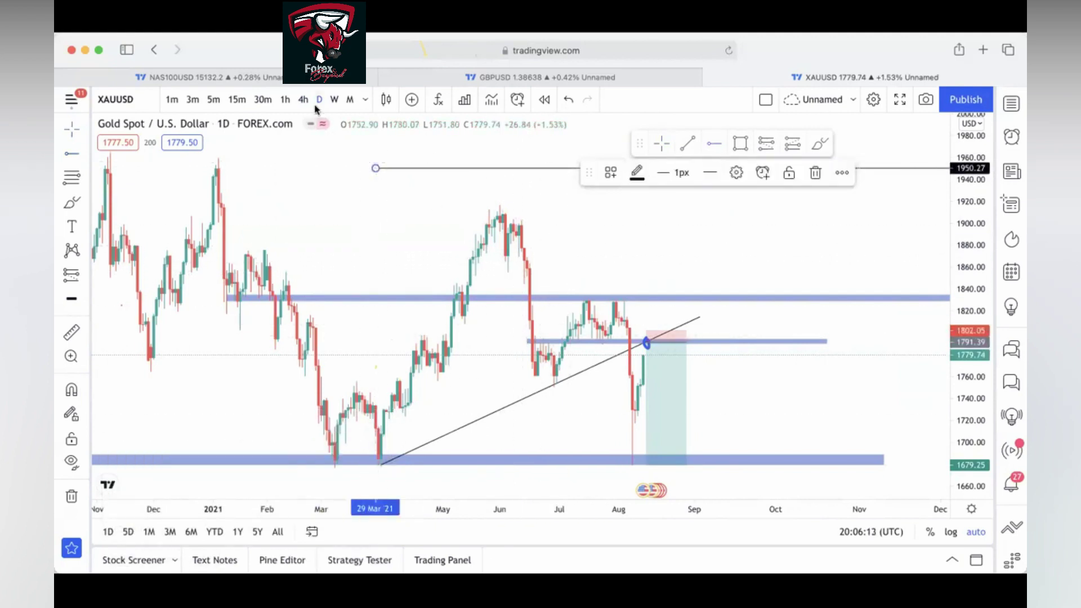
Step: On the 1-hour chart, draw a rising trend line from 1687.32 on 8 August 2021 to about 1779 on 15 August
left_click(286, 99)
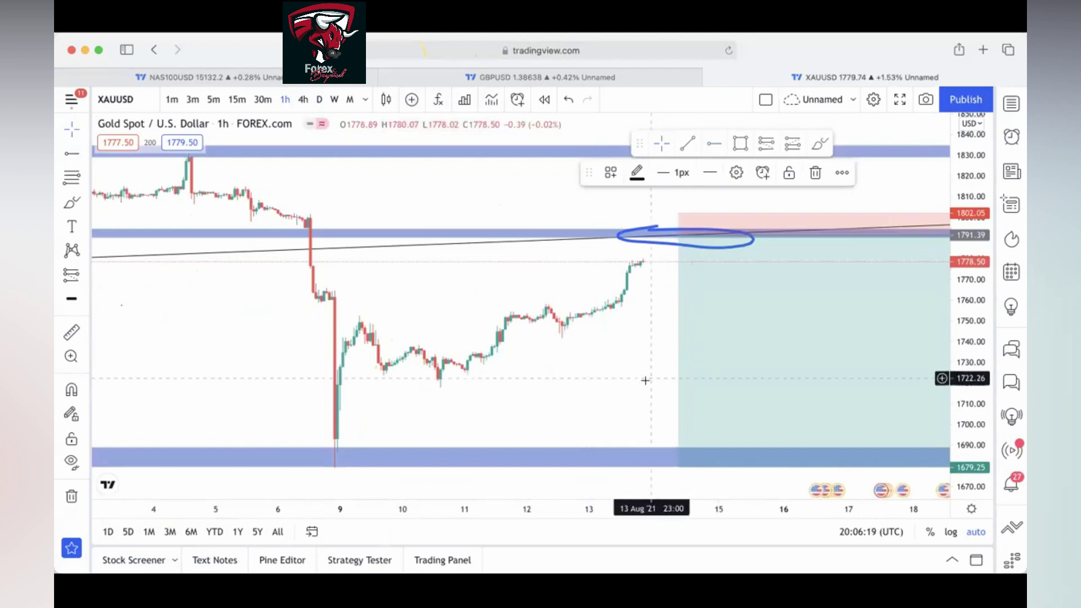
left_click(603, 456)
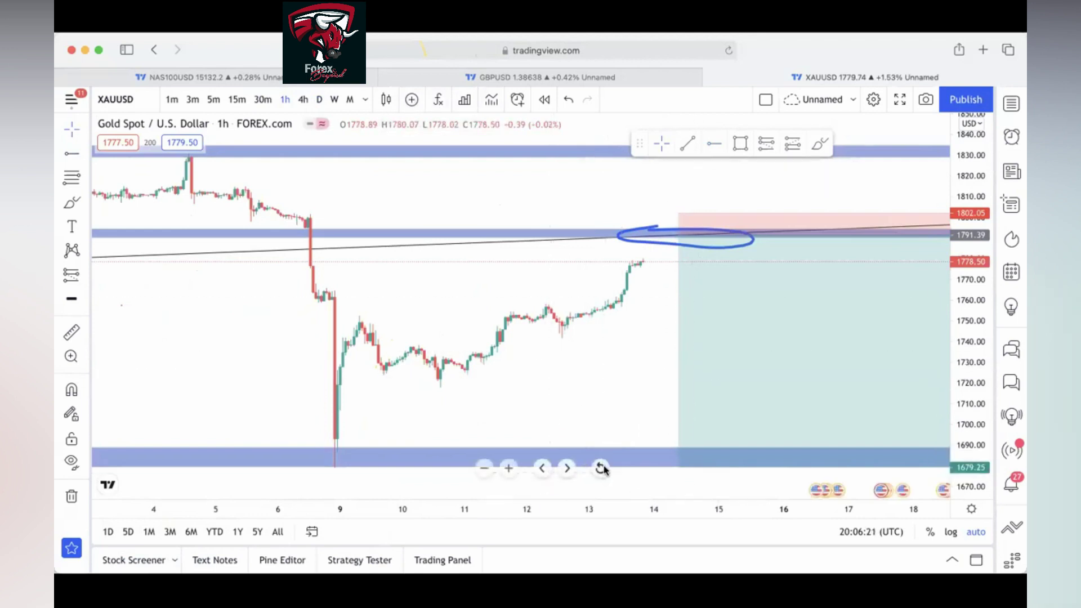
left_click(600, 468)
left_click_drag(724, 356, 572, 354)
scroll(571, 304, "right", 5)
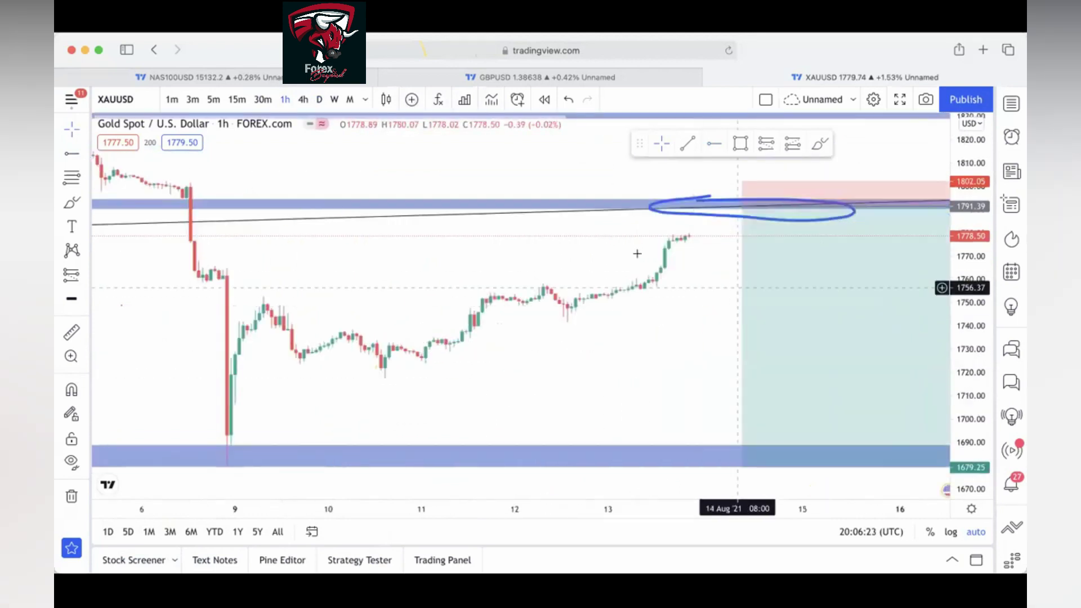
key("alt+t")
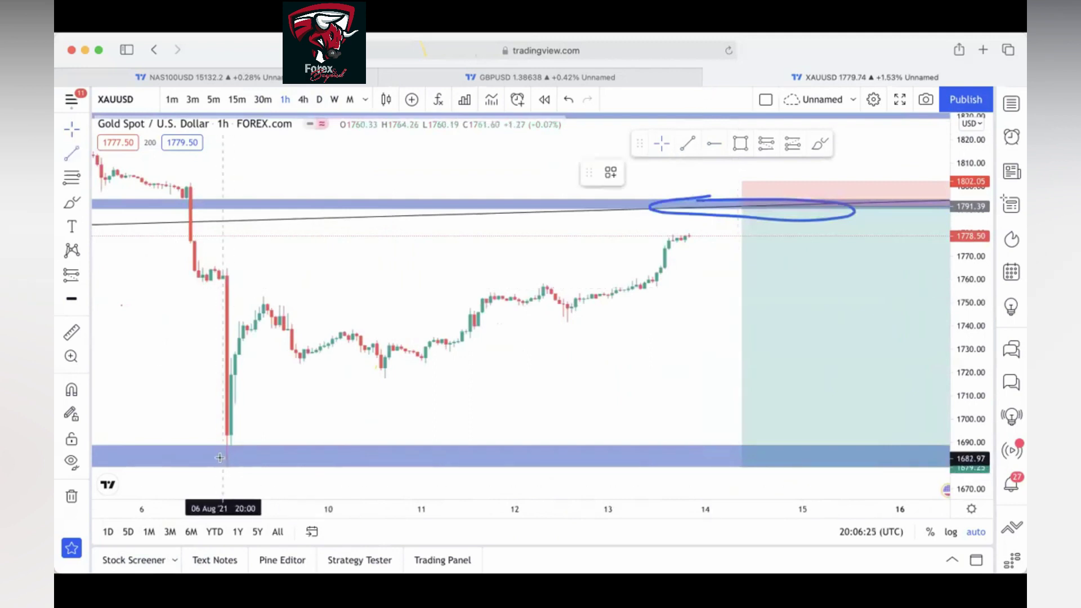
left_click(227, 448)
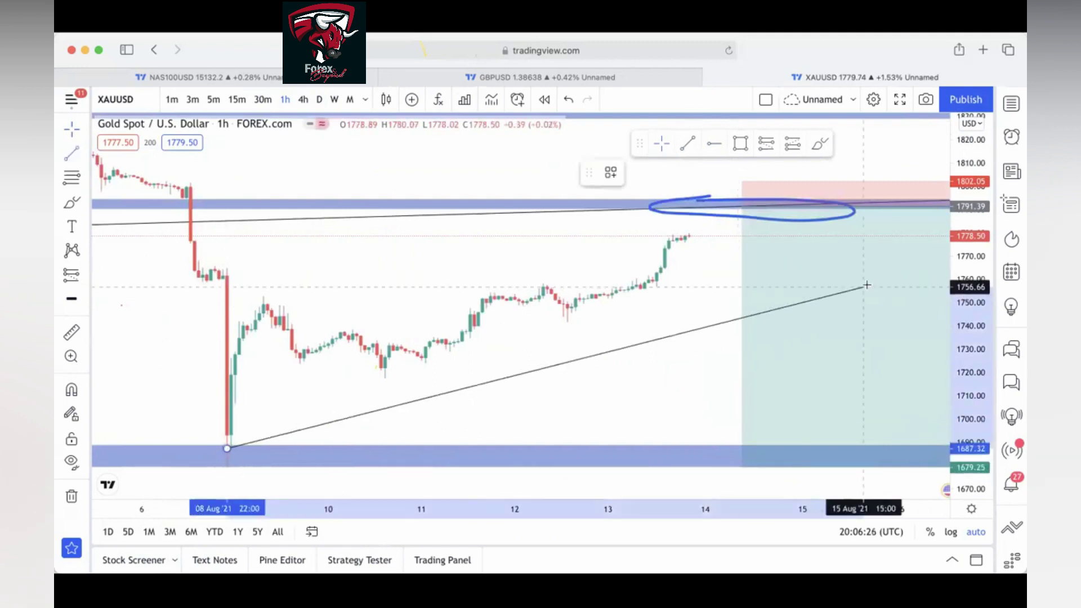
left_click(800, 233)
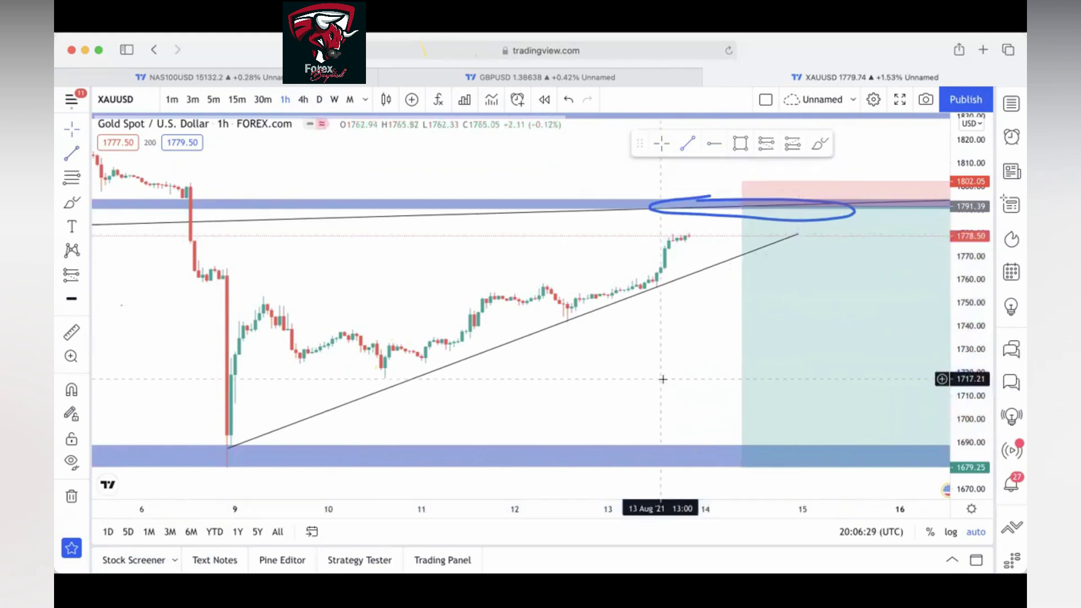
left_click(654, 290)
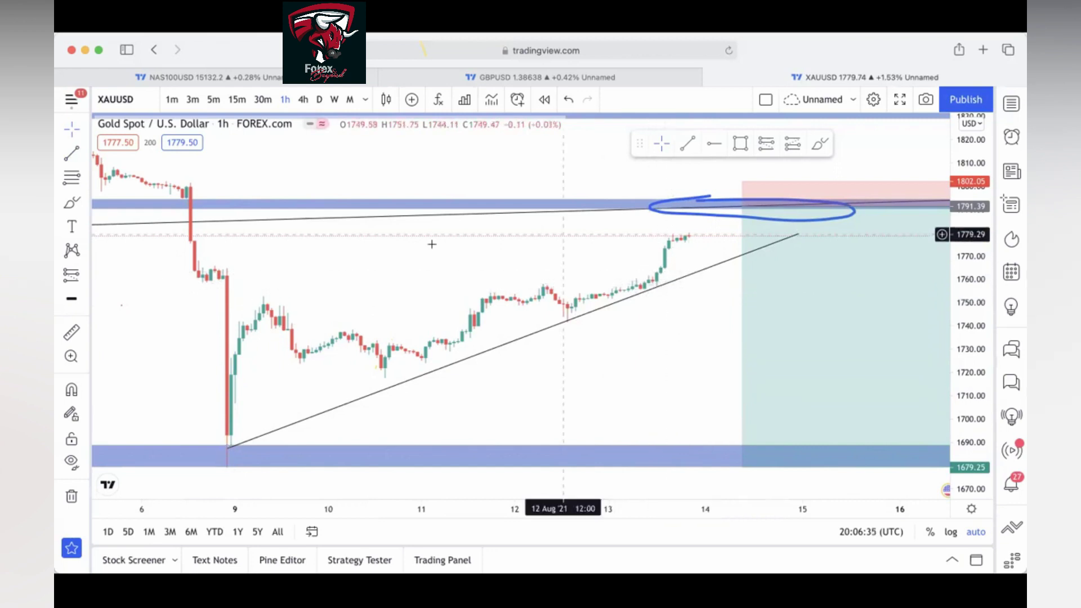